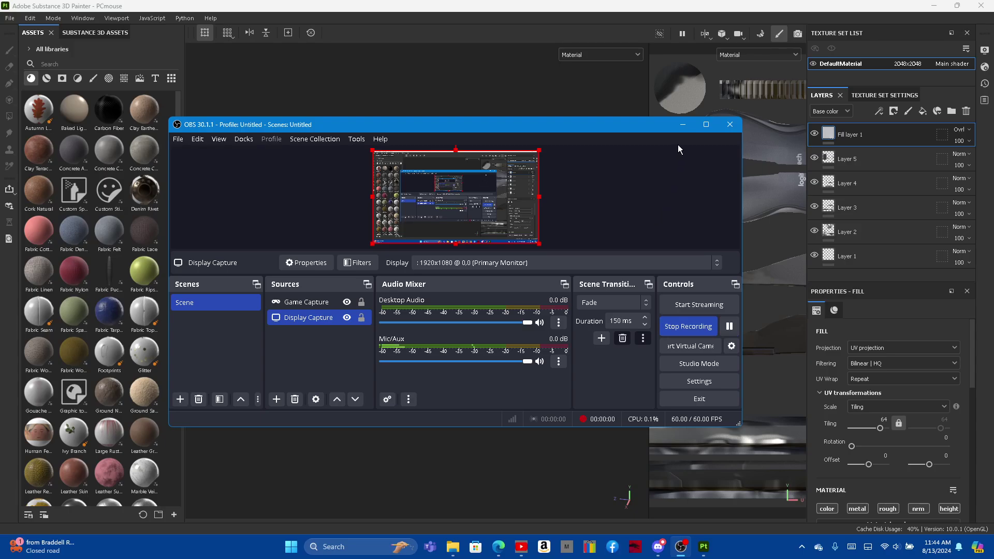
# Step: Select Layer 5, activate the Projection tool and orbit the mouse to a side view
pyautogui.click(682, 125)
pyautogui.click(875, 160)
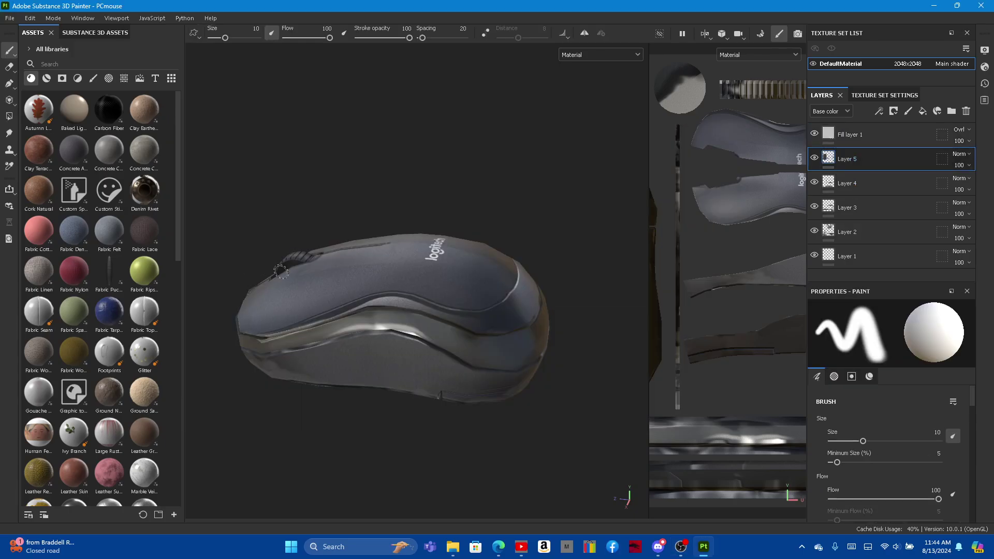
pyautogui.click(10, 101)
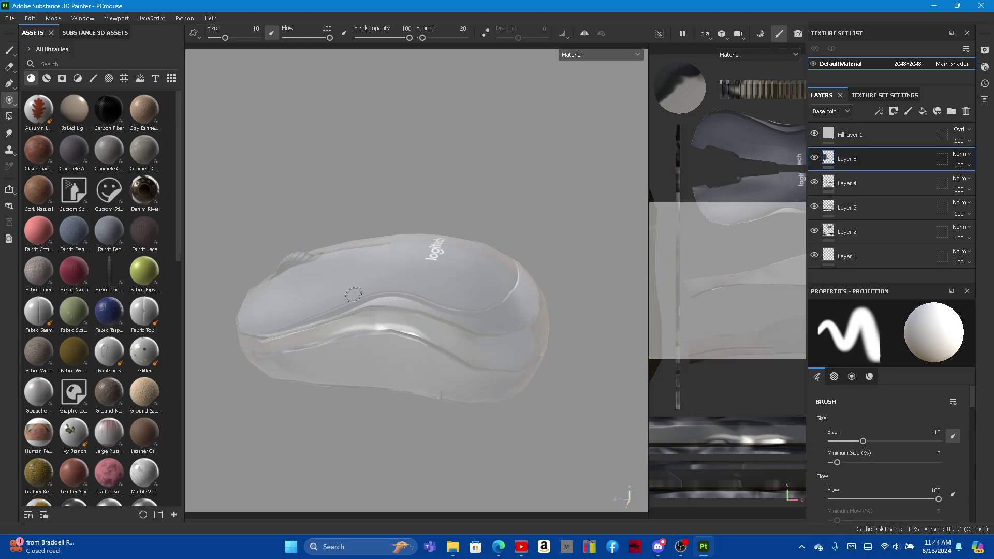
pyautogui.keyDown('alt'); pyautogui.moveTo(353, 294); pyautogui.dragTo(352, 227); pyautogui.keyUp('alt')
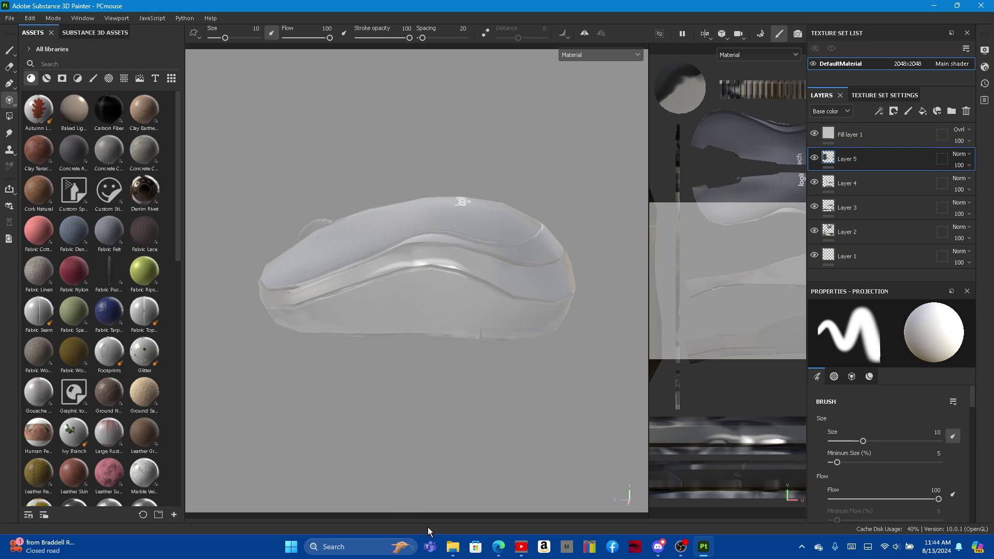
# Step: Go to John Environment > movies in Explorer and drag mouseREf2.jpg into Painter's import list
pyautogui.moveTo(452, 547)
pyautogui.click(445, 490)
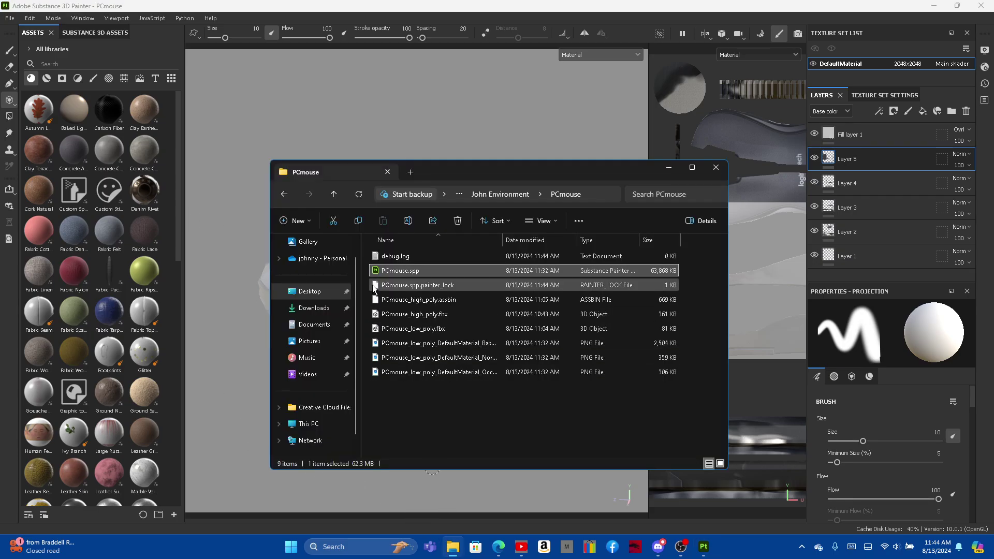
pyautogui.click(484, 196)
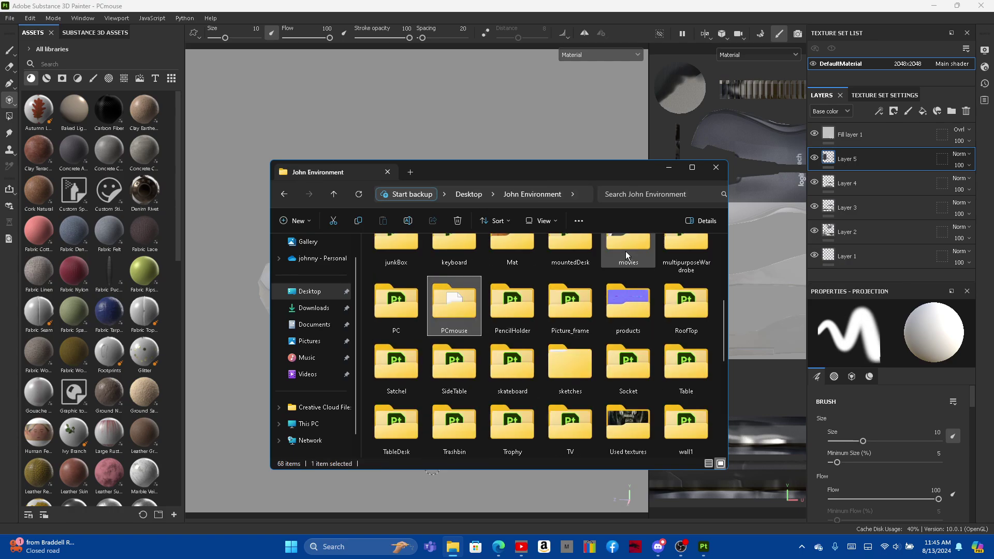
pyautogui.doubleClick(626, 251)
pyautogui.moveTo(574, 264); pyautogui.dragTo(102, 299)
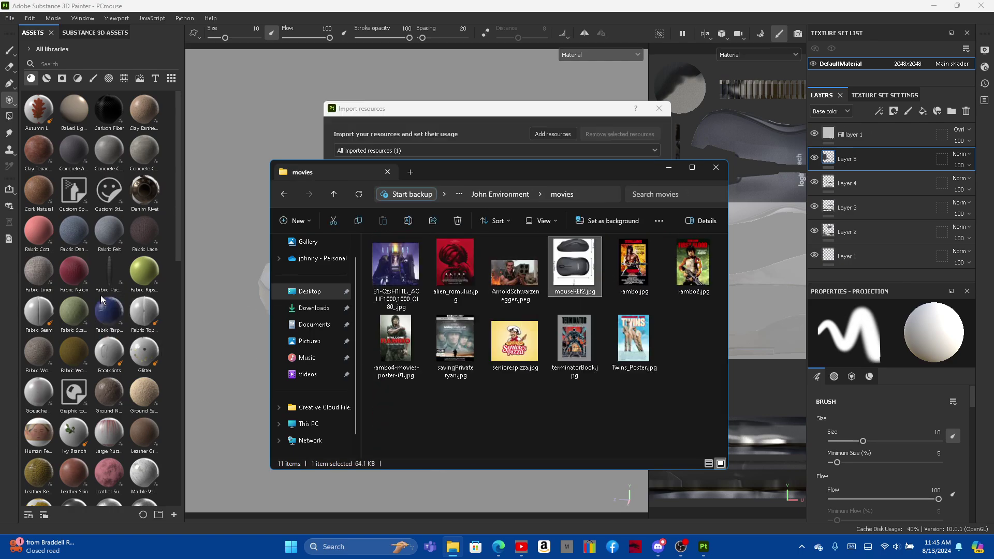
# Step: Import mouseREf2.jpg into the session with its usage set to texture
pyautogui.click(676, 171)
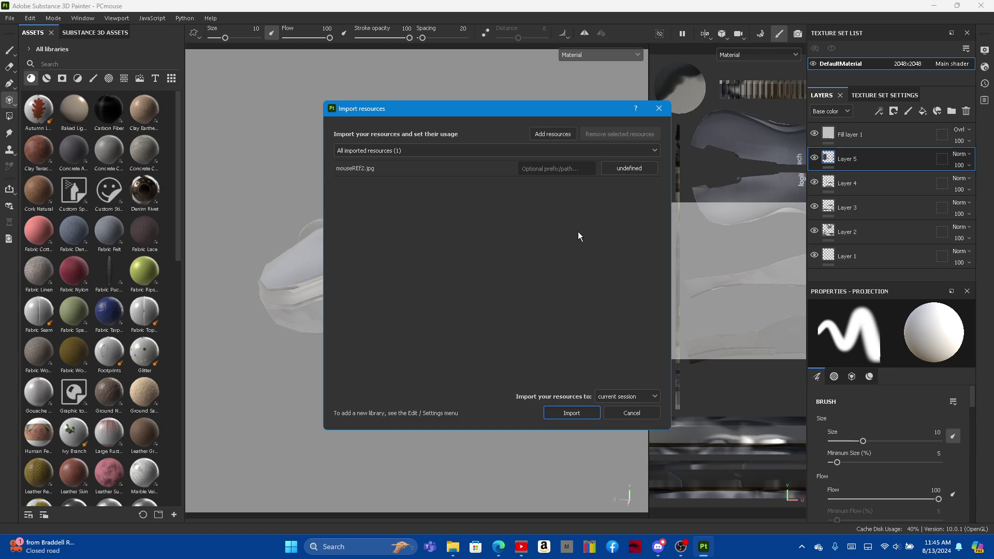
pyautogui.click(629, 168)
pyautogui.click(646, 205)
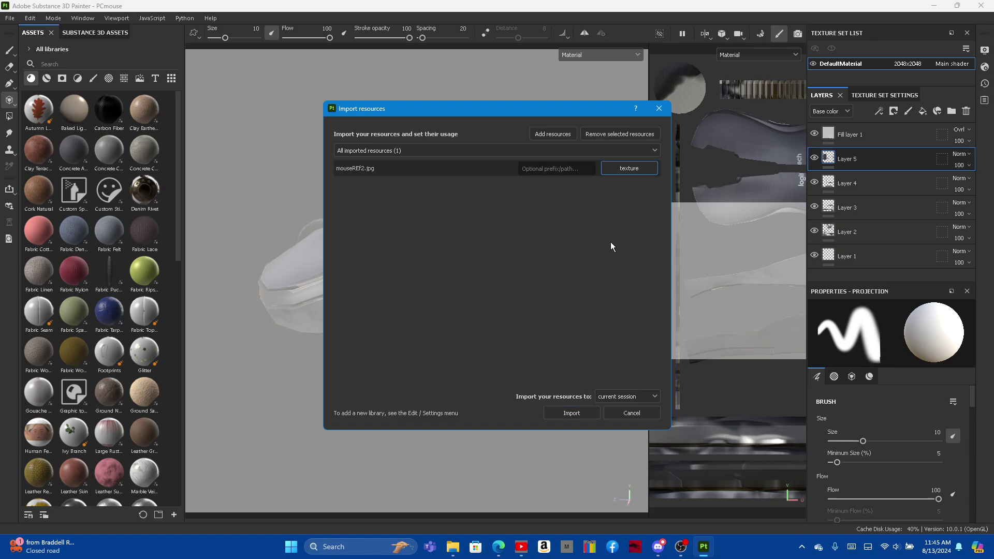
pyautogui.click(569, 411)
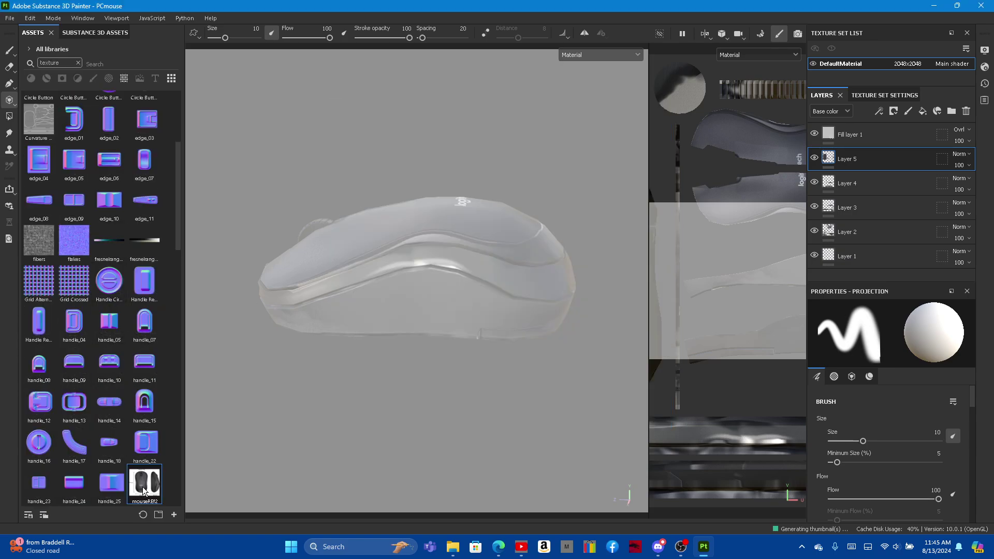
# Step: Assign mouseREf2 from the Assets panel to the projection's Base color slot
pyautogui.scroll(-3, 911, 473)
pyautogui.scroll(-3, 913, 464)
pyautogui.scroll(-3, 912, 465)
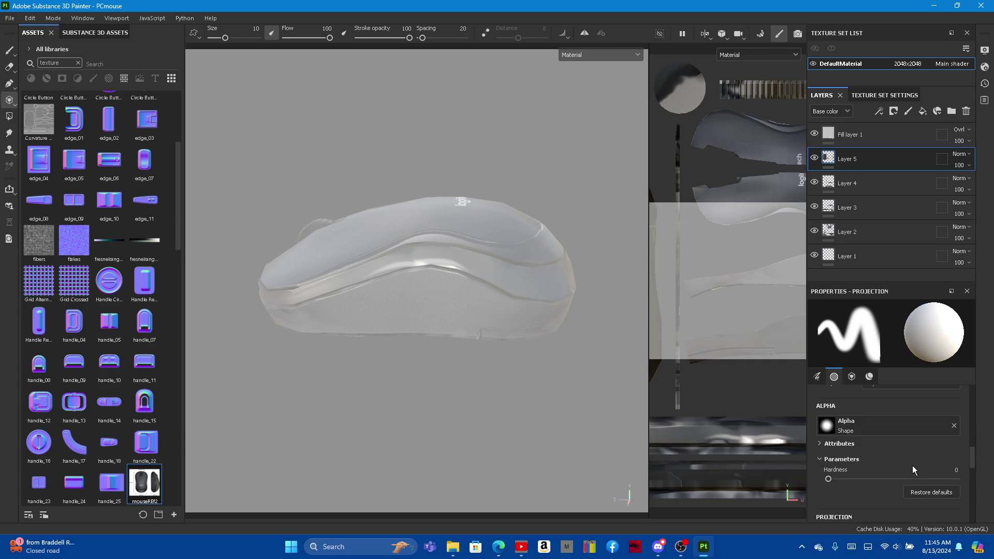
pyautogui.scroll(-3, 909, 469)
pyautogui.moveTo(144, 485); pyautogui.dragTo(889, 455)
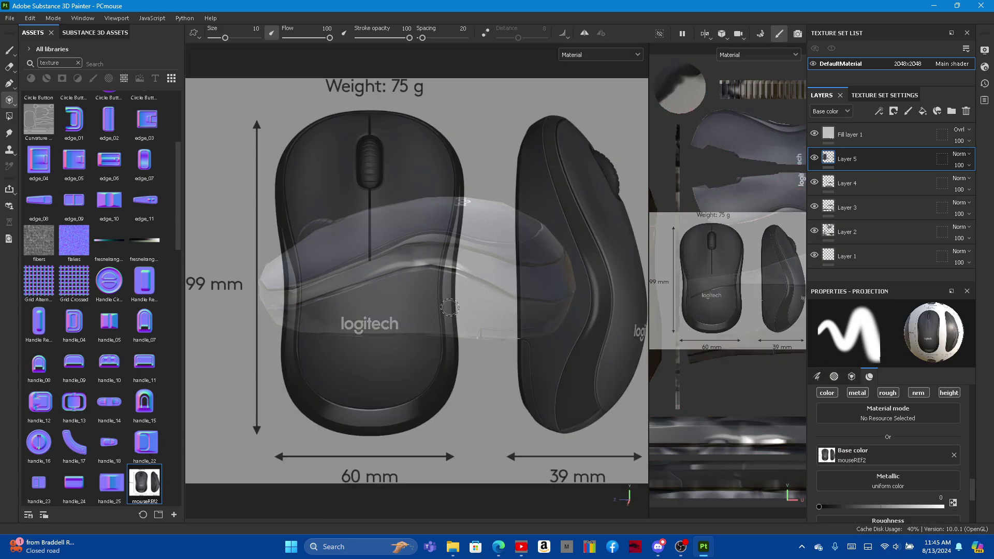
# Step: Orbit the mouse under the mouseREf2 image and paint projection strokes onto its top
pyautogui.moveTo(488, 304)
pyautogui.keyDown('alt'); pyautogui.mouseDown()
pyautogui.moveTo(371, 376)
pyautogui.moveTo(317, 366)
pyautogui.mouseUp(); pyautogui.keyUp('alt')
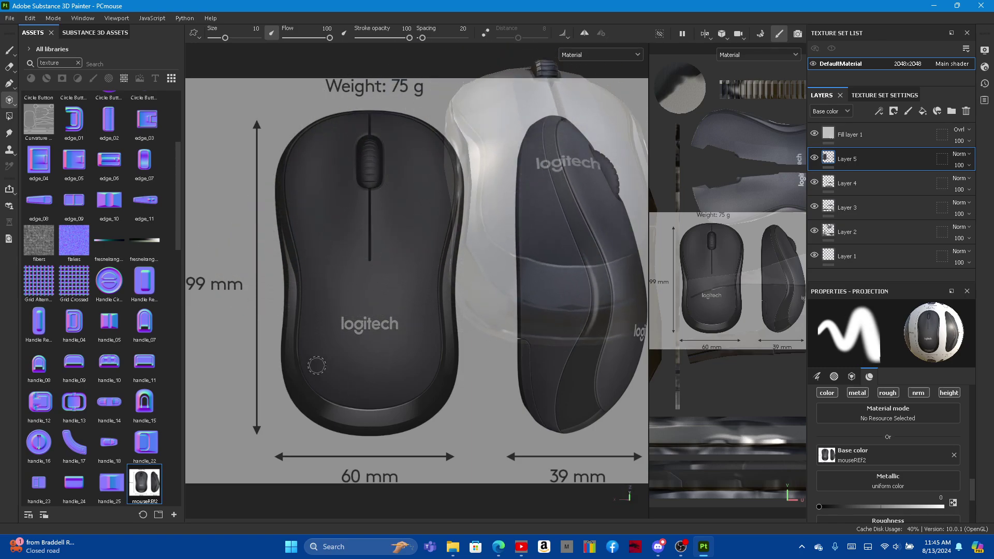
pyautogui.moveTo(399, 308)
pyautogui.keyDown('alt'); pyautogui.mouseDown()
pyautogui.moveTo(322, 336)
pyautogui.moveTo(306, 218)
pyautogui.moveTo(206, 141)
pyautogui.moveTo(277, 288)
pyautogui.moveTo(301, 300)
pyautogui.moveTo(292, 319)
pyautogui.mouseUp(); pyautogui.keyUp('alt')
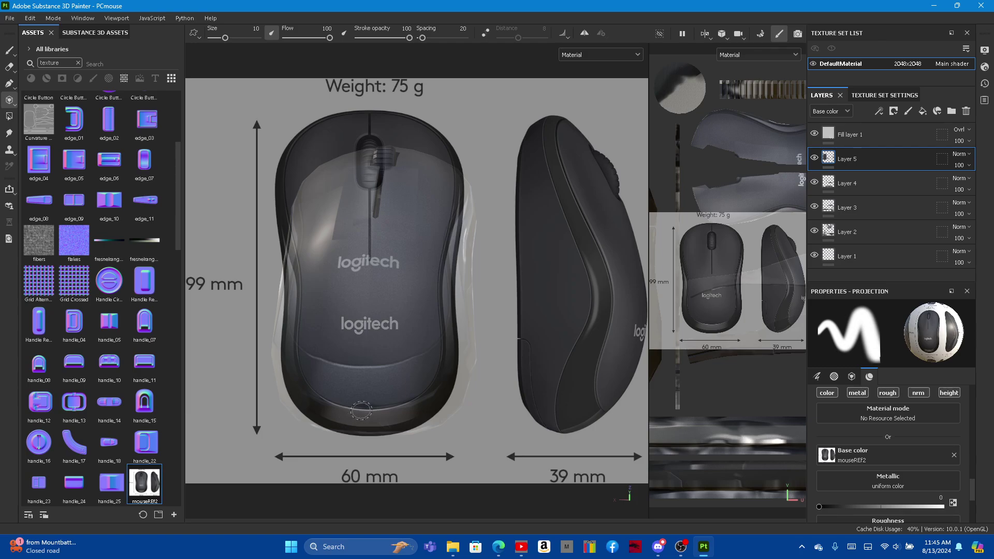
pyautogui.click(354, 417)
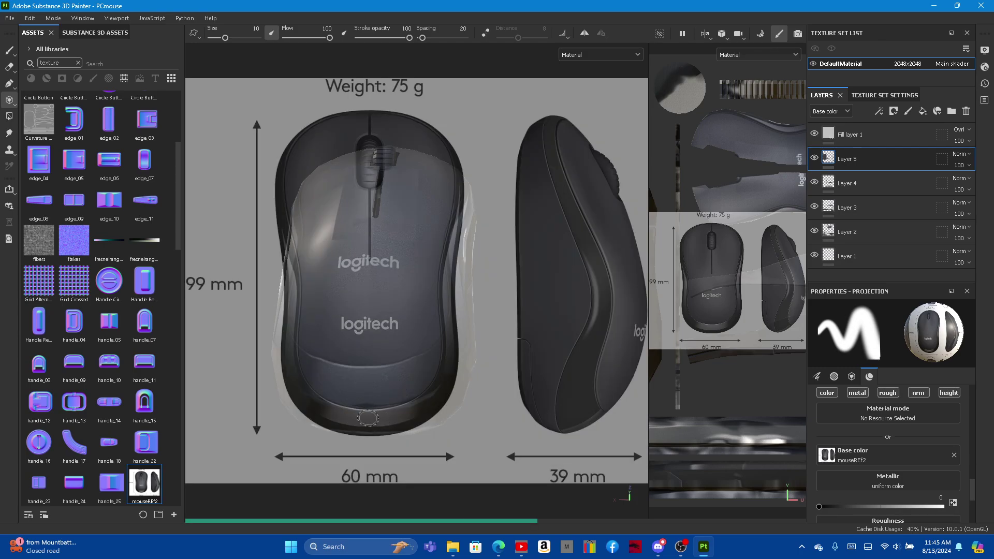
pyautogui.click(385, 417)
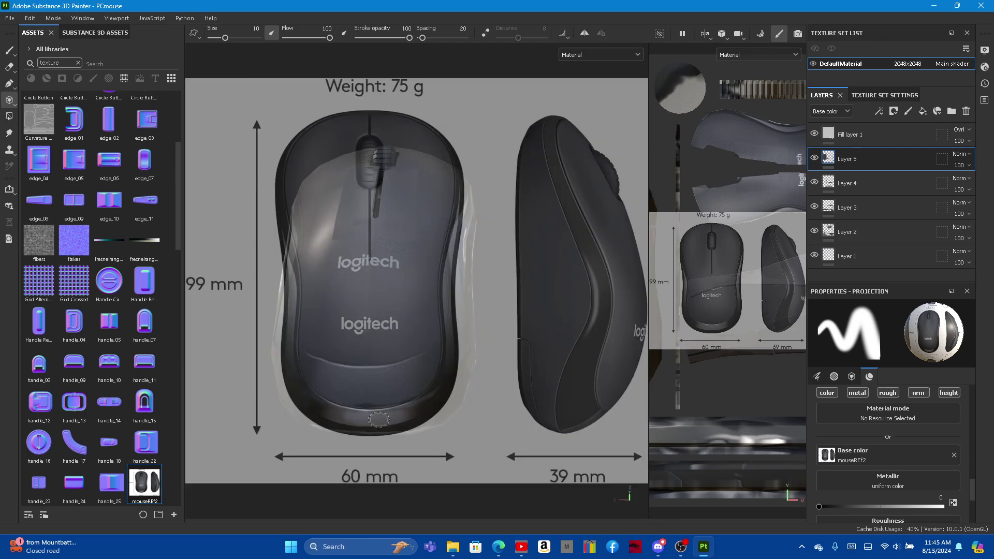
pyautogui.click(379, 405)
pyautogui.moveTo(379, 405)
pyautogui.keyDown('alt'); pyautogui.mouseDown()
pyautogui.moveTo(364, 347)
pyautogui.moveTo(370, 370)
pyautogui.mouseUp(); pyautogui.keyUp('alt')
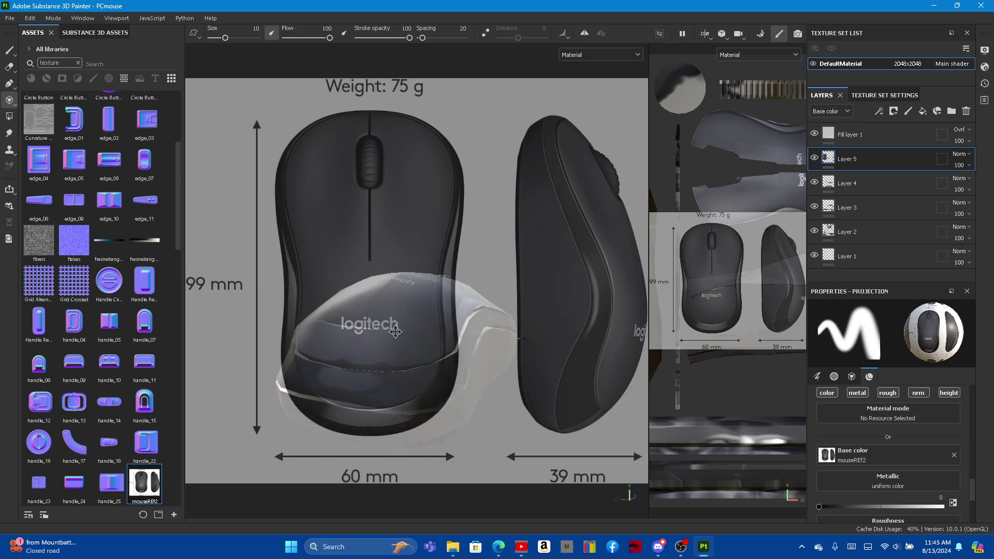
# Step: Scale and reposition the reference image and orbit the mesh to align it over the mouse's rear
pyautogui.moveTo(370, 339); pyautogui.dragTo(417, 281, button='right')
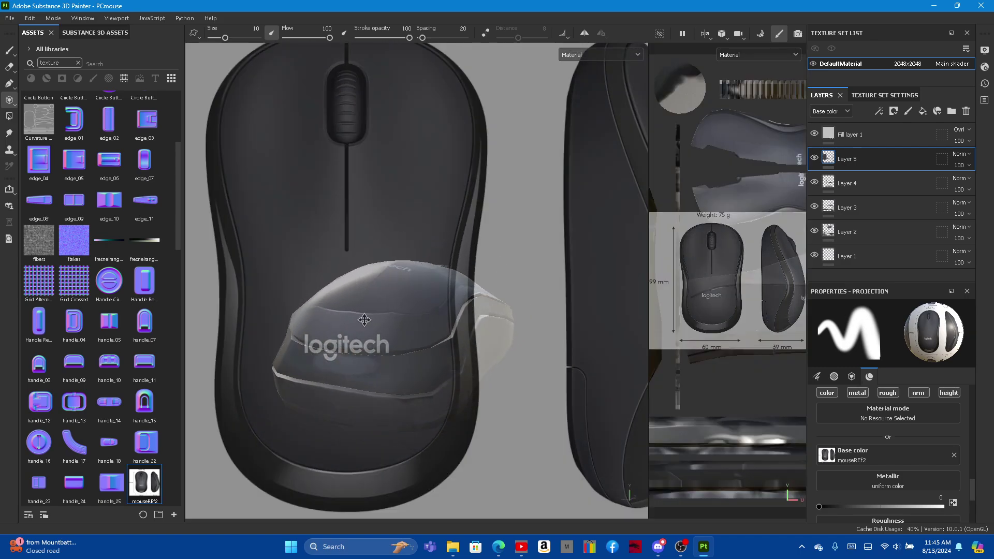
pyautogui.keyDown('alt'); pyautogui.moveTo(364, 320); pyautogui.dragTo(346, 327); pyautogui.keyUp('alt')
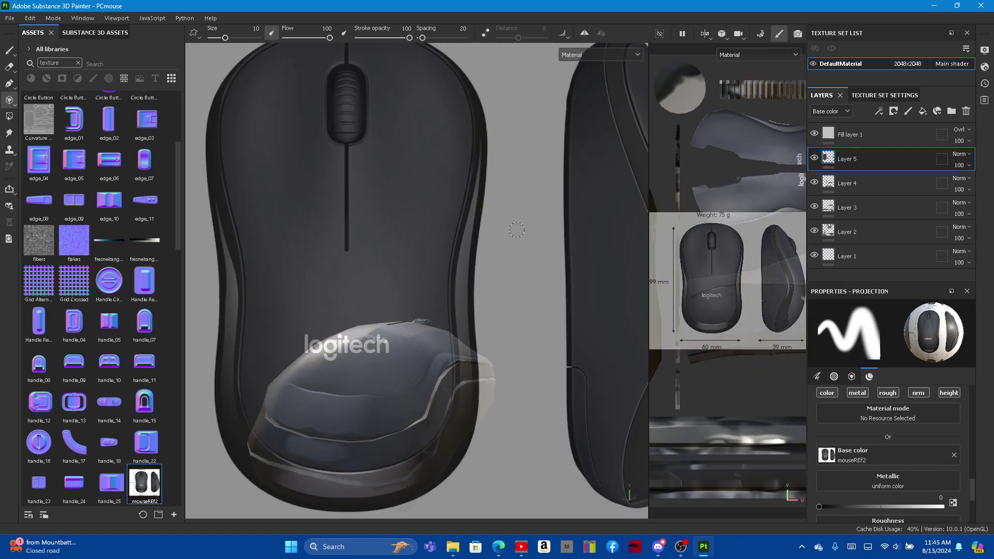
pyautogui.keyDown('alt'); pyautogui.moveTo(516, 229); pyautogui.dragTo(483, 233); pyautogui.keyUp('alt')
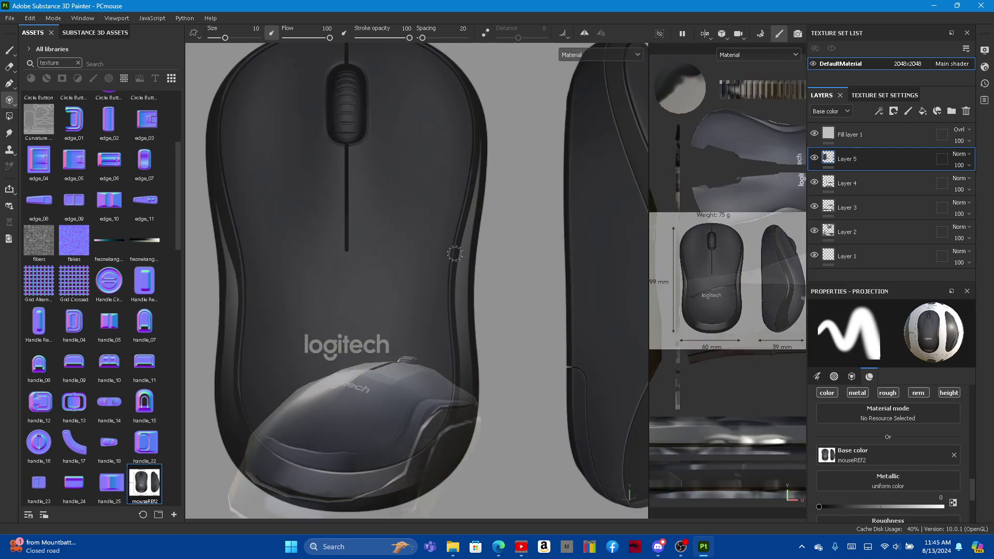
pyautogui.keyDown('alt'); pyautogui.moveTo(470, 285); pyautogui.dragTo(469, 190); pyautogui.keyUp('alt')
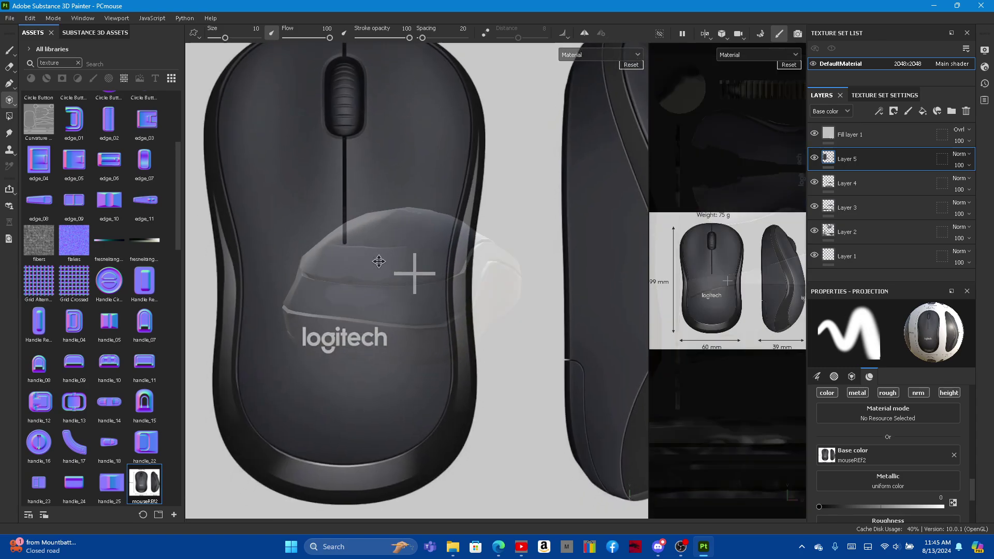
pyautogui.moveTo(416, 257); pyautogui.dragTo(438, 109, button='right')
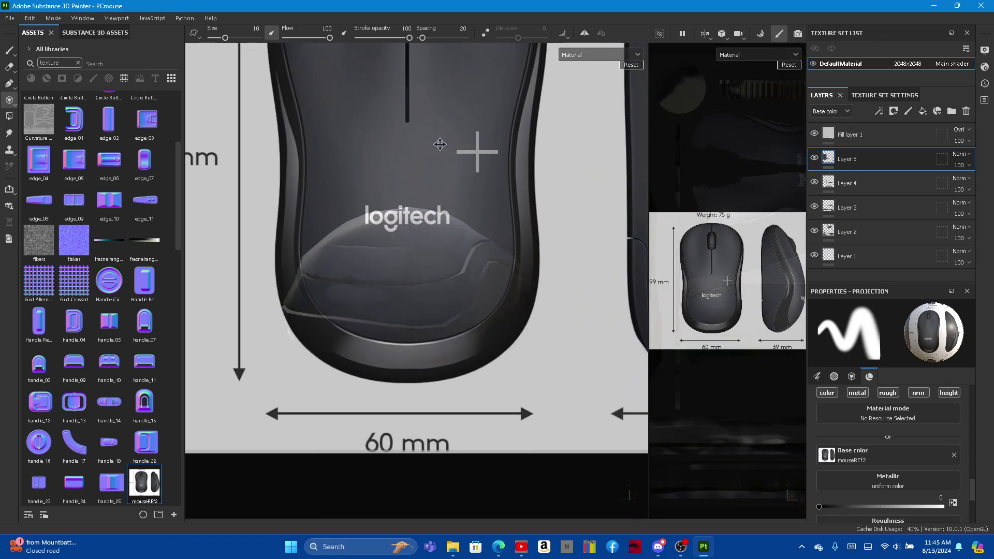
pyautogui.moveTo(439, 108); pyautogui.dragTo(407, 232, button='middle')
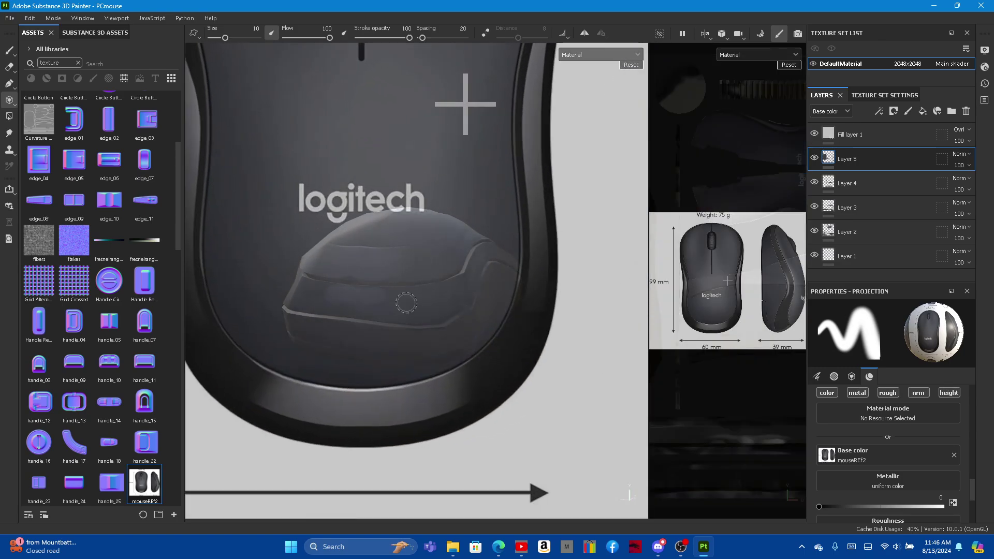
pyautogui.moveTo(398, 268)
pyautogui.mouseDown(button='right')
pyautogui.moveTo(441, 274)
pyautogui.moveTo(466, 182)
pyautogui.mouseUp(button='right')
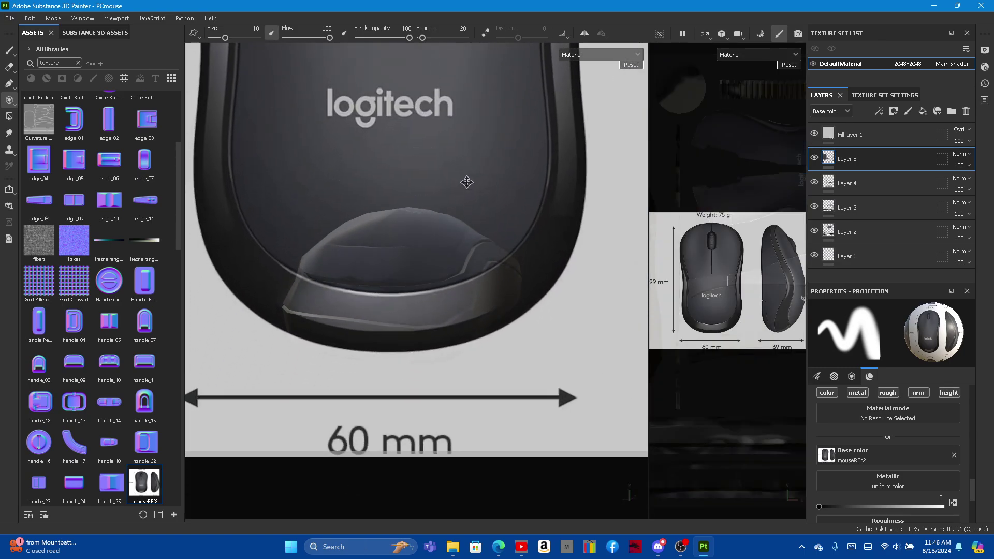
pyautogui.moveTo(425, 228); pyautogui.dragTo(440, 188, button='middle')
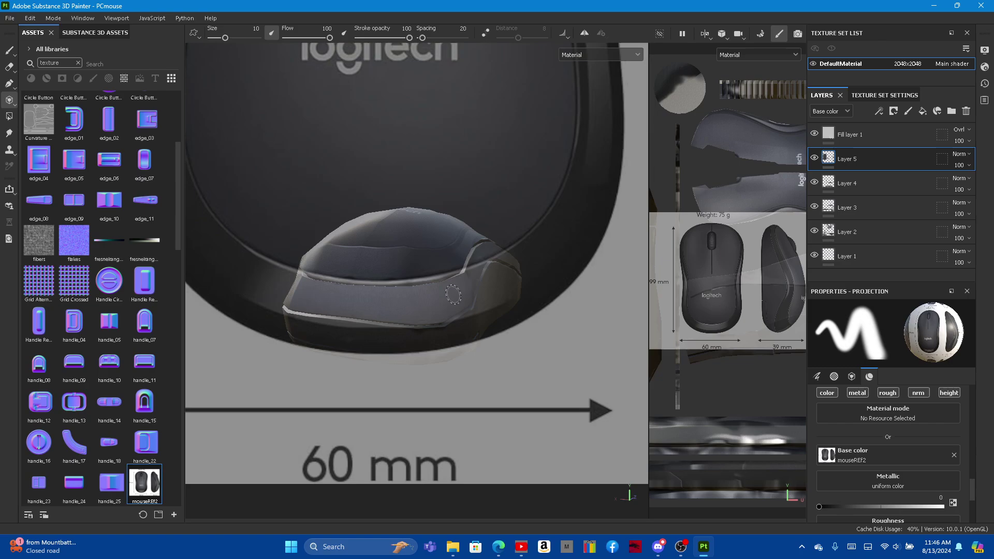
# Step: Rotate the model and toggle the reference overlay to check the side coverage
pyautogui.moveTo(464, 288)
pyautogui.keyDown('alt'); pyautogui.mouseDown()
pyautogui.moveTo(380, 309)
pyautogui.moveTo(369, 284)
pyautogui.mouseUp(); pyautogui.keyUp('alt')
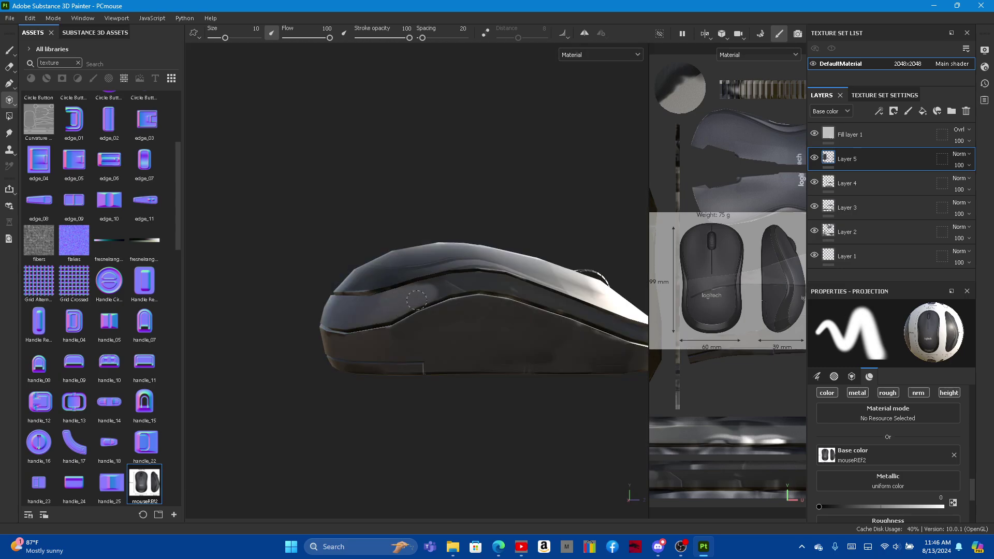
pyautogui.press('s')
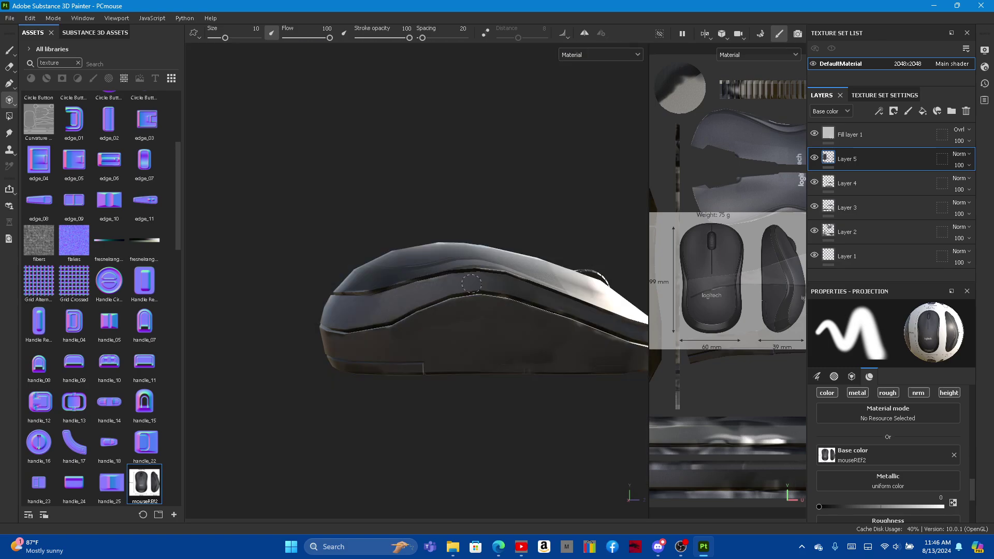
pyautogui.press('s')
pyautogui.keyDown('alt'); pyautogui.moveTo(501, 284); pyautogui.dragTo(421, 282); pyautogui.keyUp('alt')
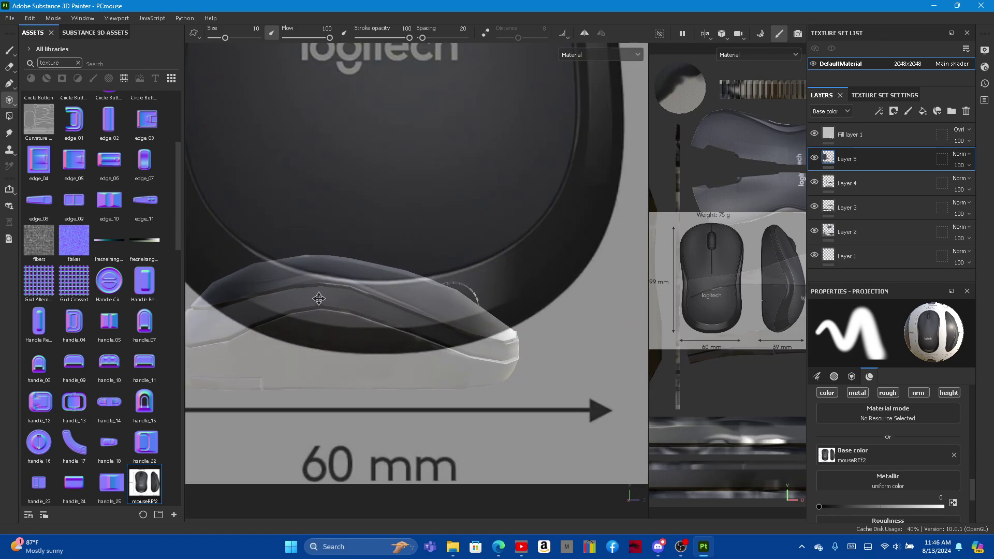
# Step: Switch to the Paint brush, orbit to a three-quarter top view, then return to Projection
pyautogui.click(10, 50)
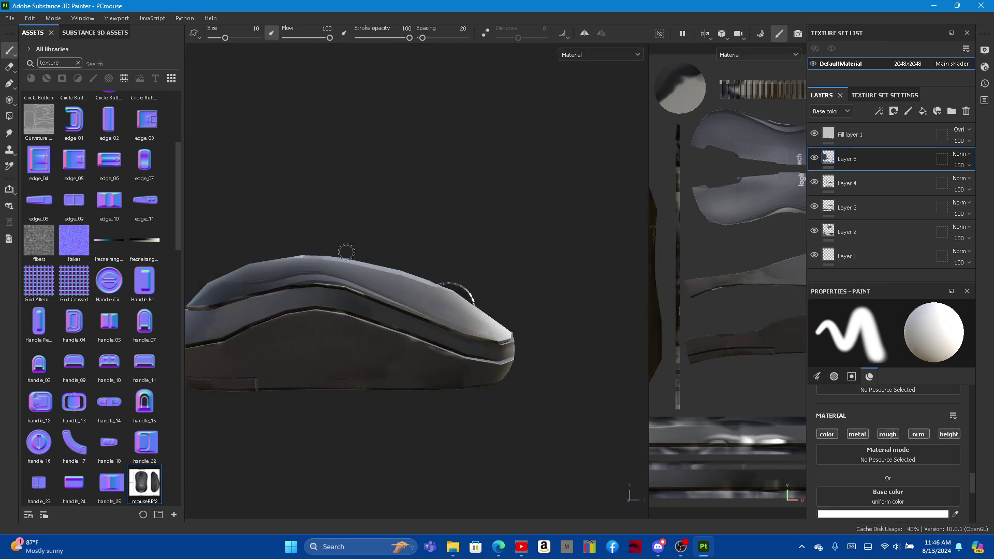
pyautogui.moveTo(312, 312)
pyautogui.keyDown('alt'); pyautogui.mouseDown()
pyautogui.moveTo(280, 375)
pyautogui.moveTo(413, 370)
pyautogui.moveTo(411, 332)
pyautogui.moveTo(190, 215)
pyautogui.mouseUp(); pyautogui.keyUp('alt')
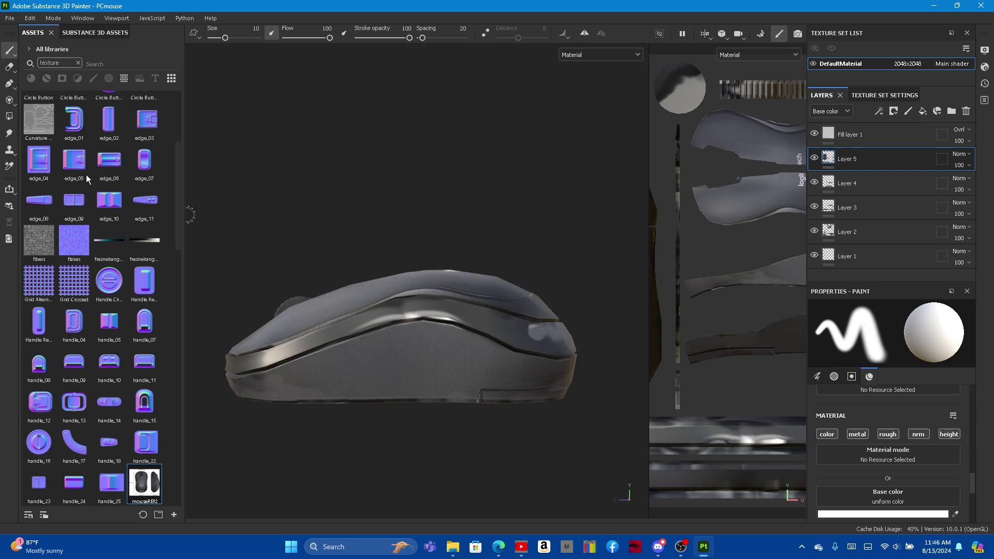
pyautogui.click(9, 101)
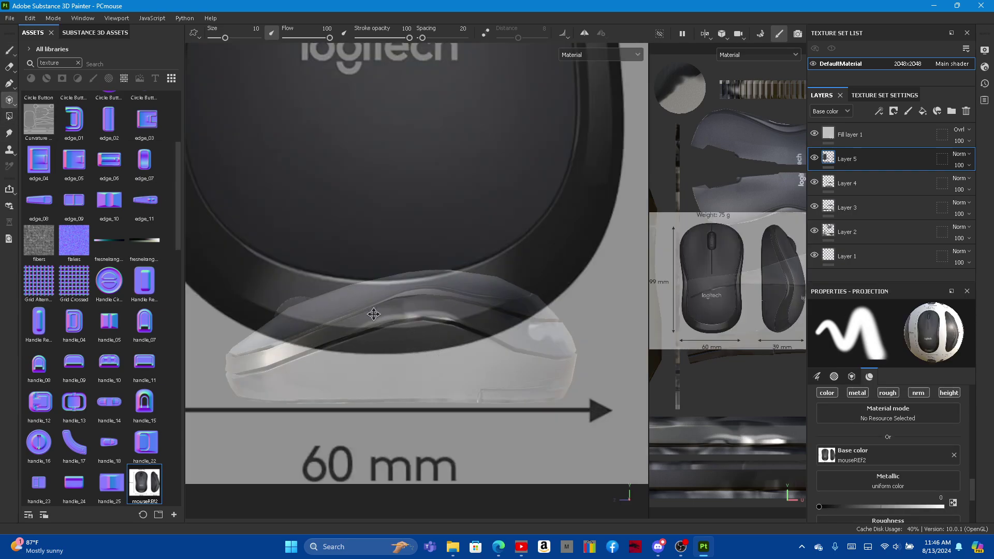
# Step: Turn and nudge the mouse's side profile under the photo, toggling the overlay to compare alignment
pyautogui.keyDown('alt'); pyautogui.moveTo(374, 314); pyautogui.dragTo(289, 263); pyautogui.keyUp('alt')
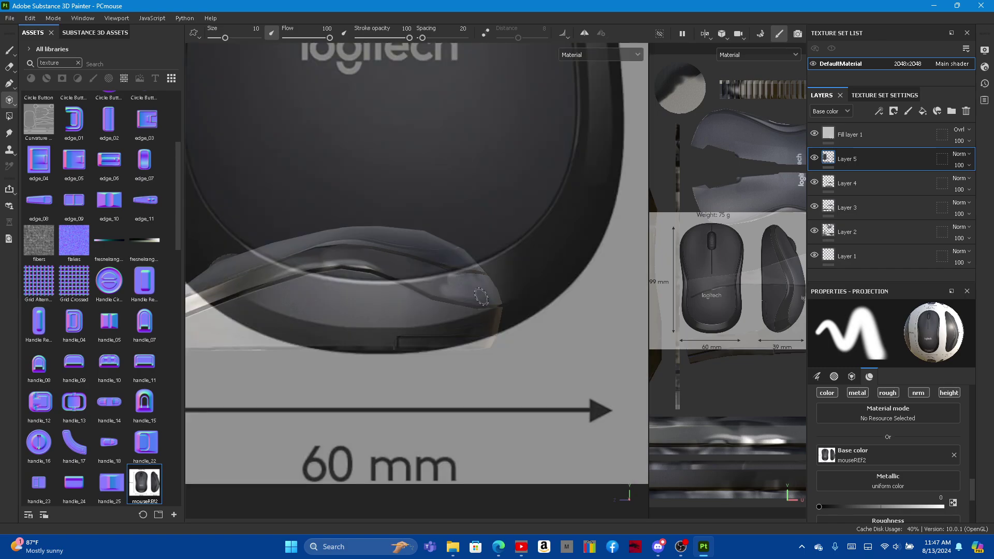
pyautogui.press('s')
pyautogui.press('s')
pyautogui.press('s')
pyautogui.press('s')
pyautogui.press('s')
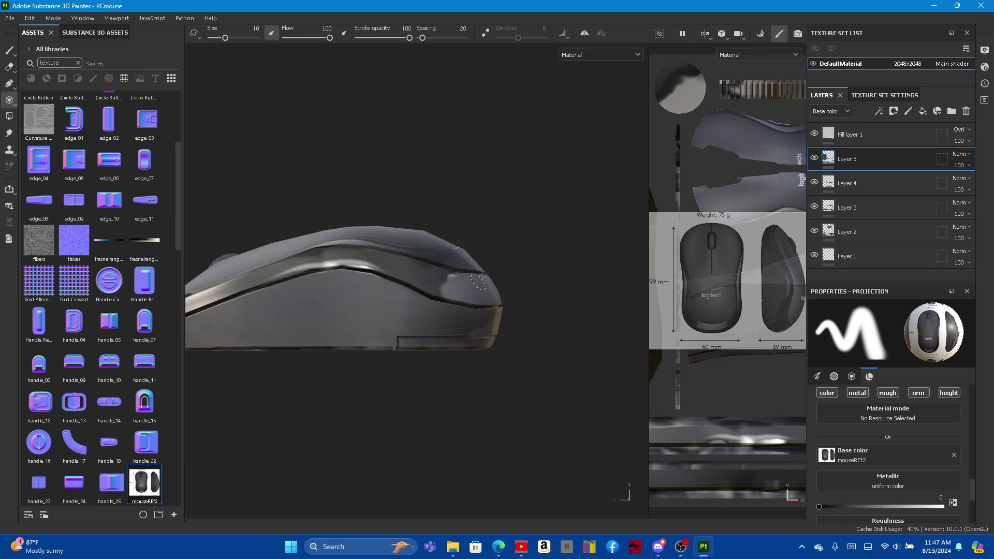
pyautogui.press('s')
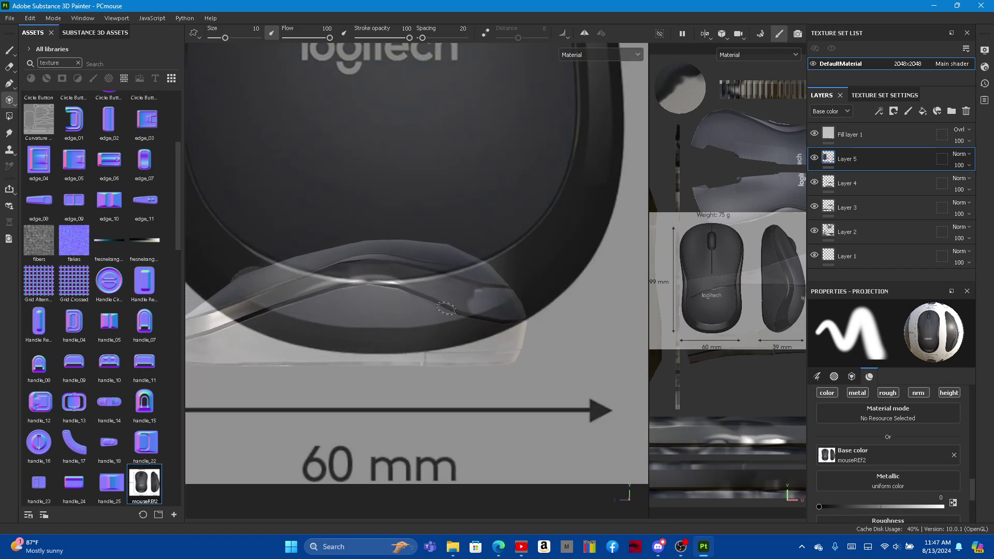
pyautogui.press('s')
pyautogui.press('s')
pyautogui.press('s')
pyautogui.press('s')
pyautogui.press('s')
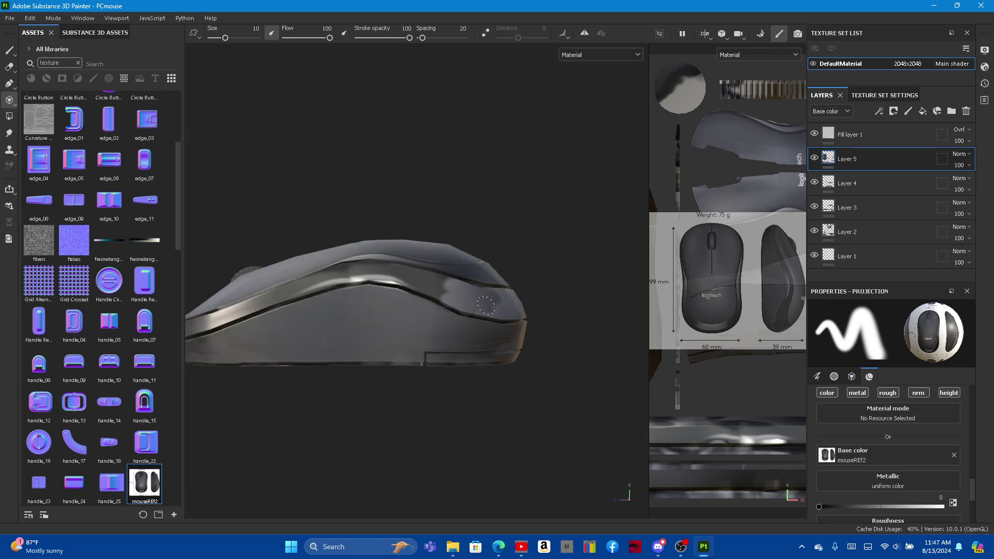
pyautogui.press('s')
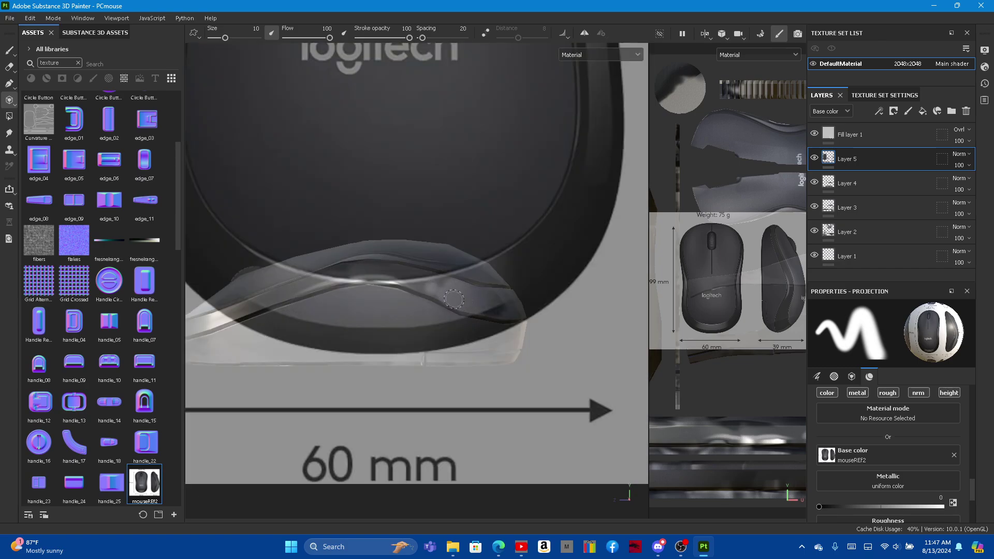
pyautogui.press('s')
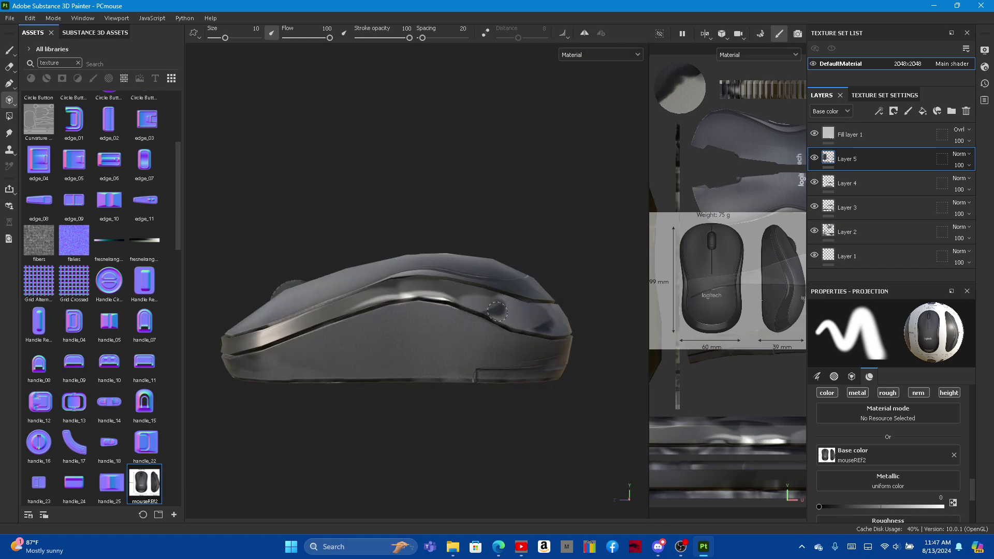
pyautogui.press('s')
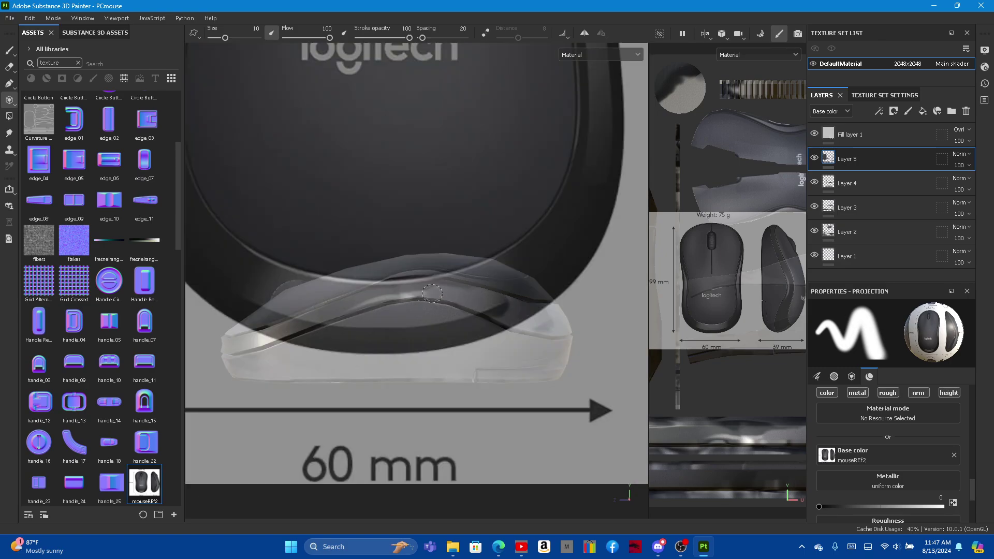
pyautogui.press('s')
pyautogui.press('s')
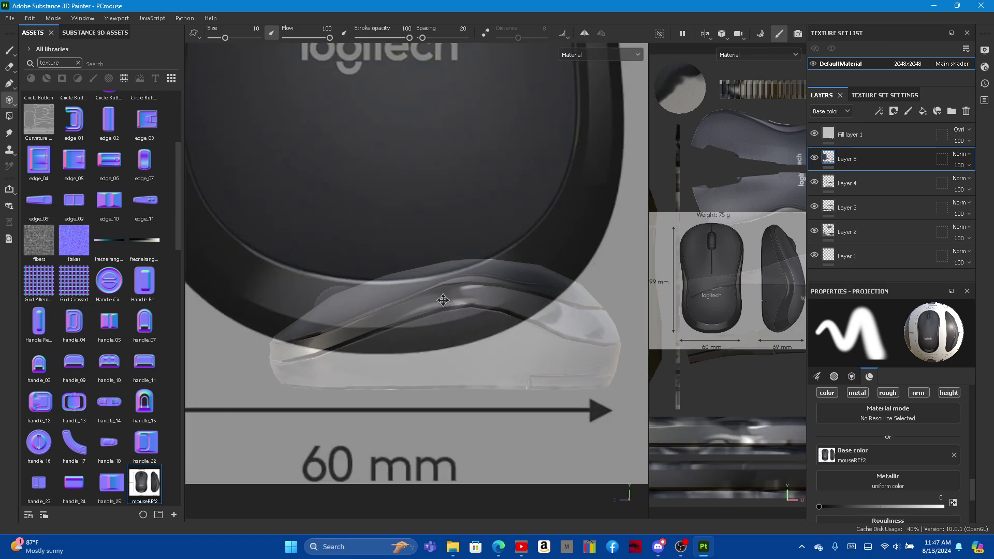
pyautogui.moveTo(430, 287); pyautogui.dragTo(418, 285, button='middle')
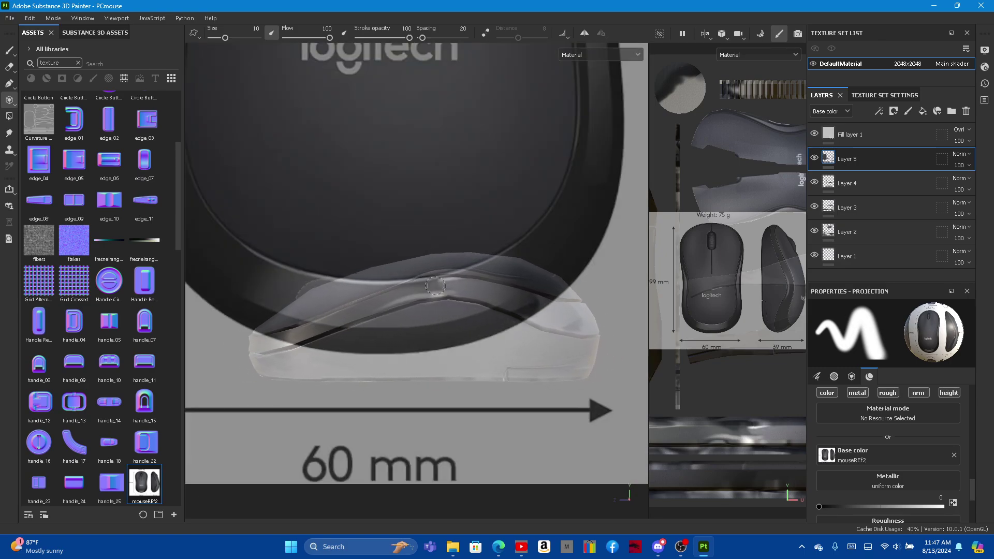
pyautogui.press('s')
pyautogui.press('s')
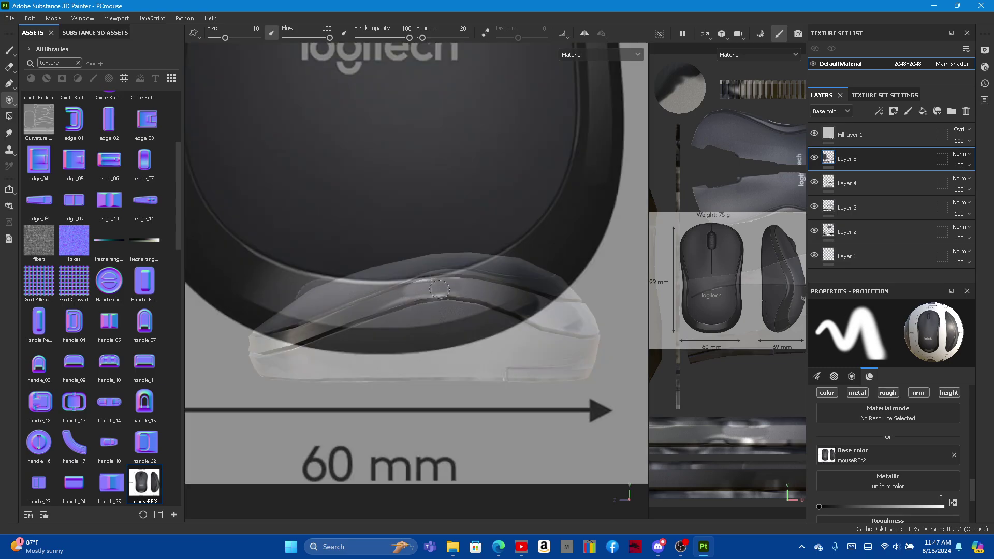
pyautogui.press('s')
pyautogui.press('s')
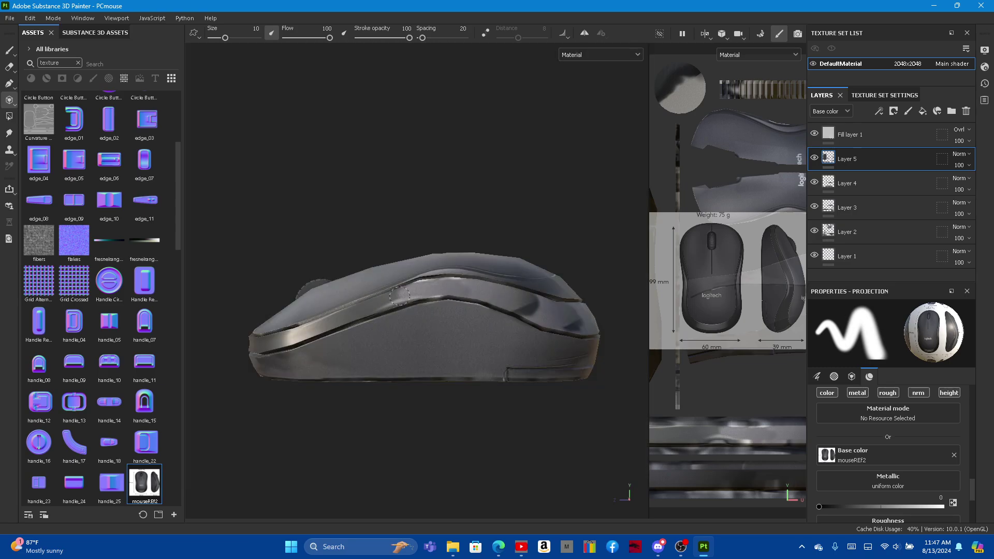
pyautogui.press('s')
pyautogui.press('s')
pyautogui.press('s')
pyautogui.press('s')
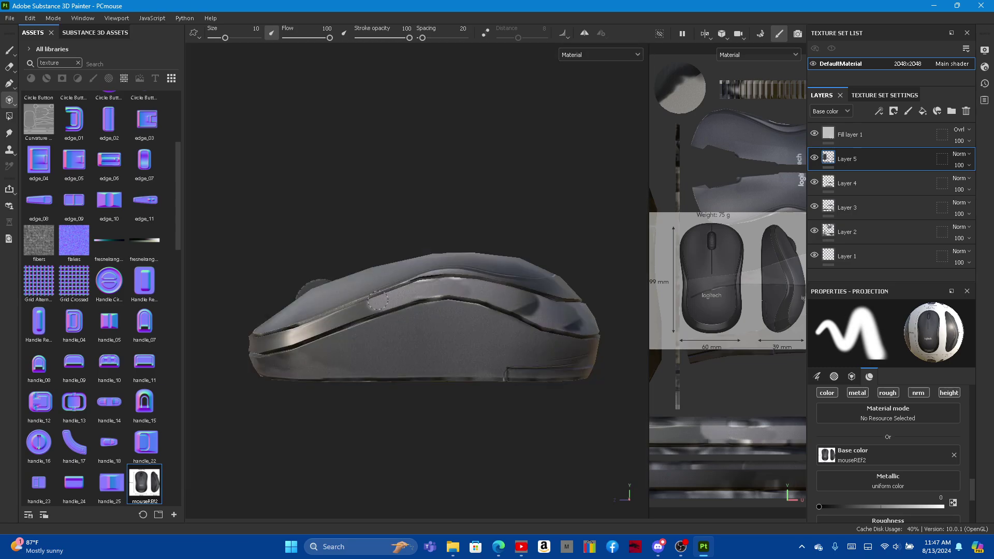
pyautogui.press('s')
pyautogui.press('s')
pyautogui.press('s')
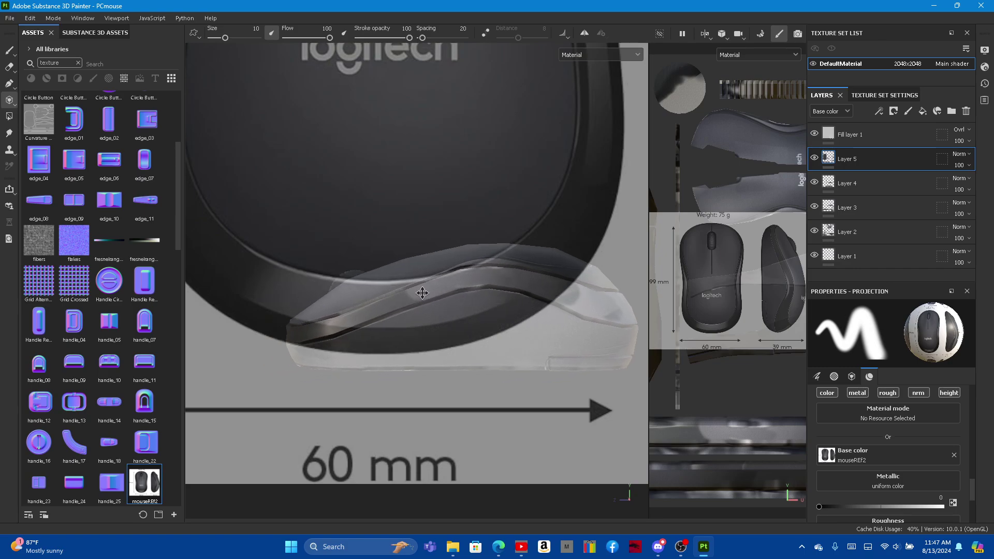
# Step: Pan and rotate the model under the photo, hiding the overlay to check the fit
pyautogui.moveTo(374, 311); pyautogui.dragTo(446, 296, button='middle')
pyautogui.press('s')
pyautogui.press('s')
pyautogui.press('s')
pyautogui.press('s')
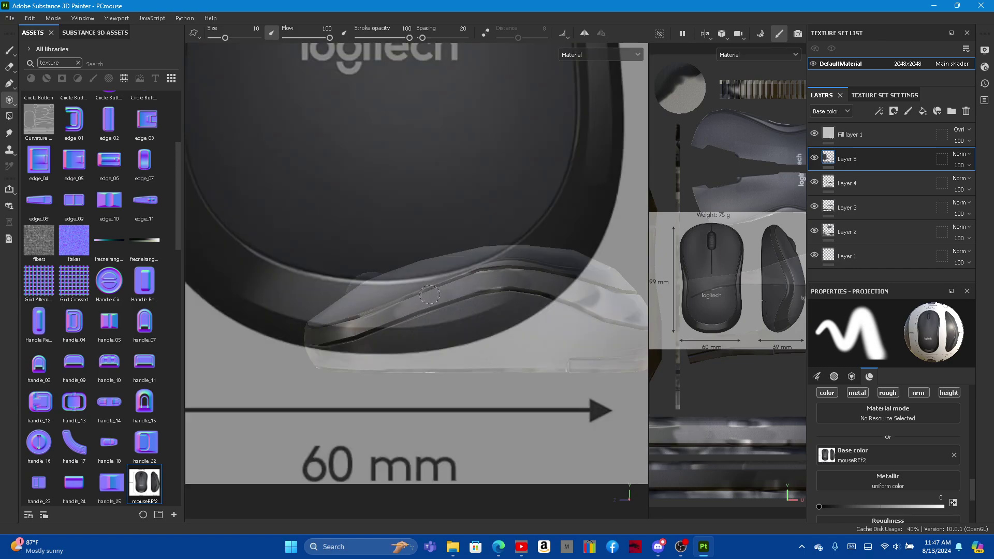
pyautogui.moveTo(380, 322)
pyautogui.mouseDown(button='middle')
pyautogui.moveTo(419, 310)
pyautogui.moveTo(397, 309)
pyautogui.mouseUp(button='middle')
pyautogui.press('s')
pyautogui.press('s')
pyautogui.press('s')
pyautogui.press('s')
pyautogui.press('s')
pyautogui.press('s')
pyautogui.press('s')
pyautogui.press('s')
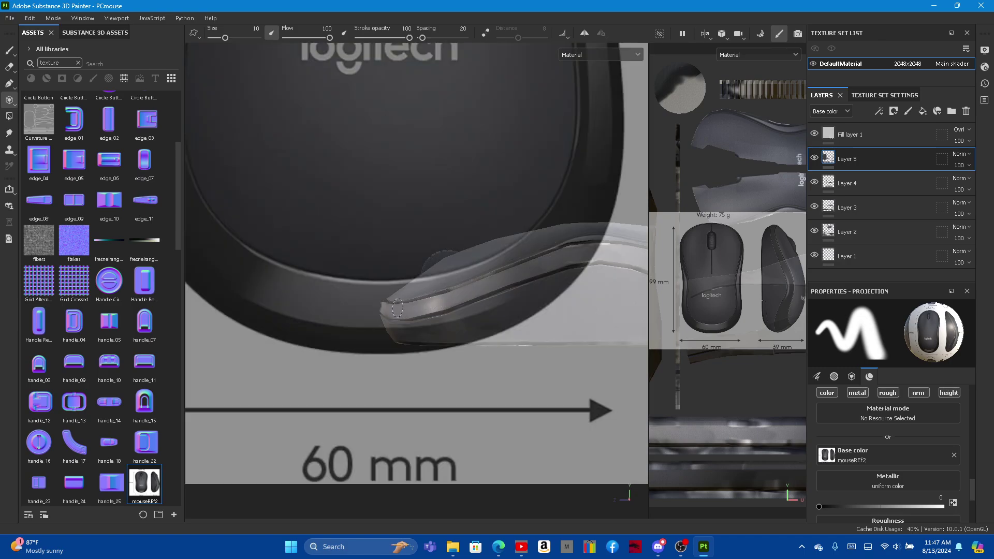
pyautogui.moveTo(378, 298)
pyautogui.keyDown('alt'); pyautogui.mouseDown()
pyautogui.moveTo(256, 384)
pyautogui.moveTo(254, 300)
pyautogui.moveTo(317, 357)
pyautogui.mouseUp(); pyautogui.keyUp('alt')
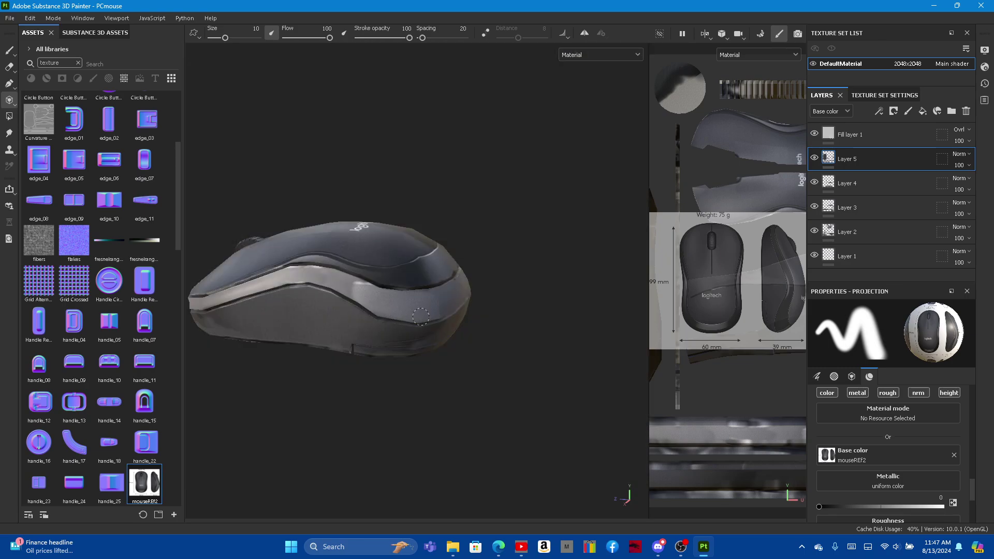
pyautogui.moveTo(421, 315)
pyautogui.keyDown('alt'); pyautogui.mouseDown()
pyautogui.moveTo(376, 317)
pyautogui.moveTo(395, 302)
pyautogui.mouseUp(); pyautogui.keyUp('alt')
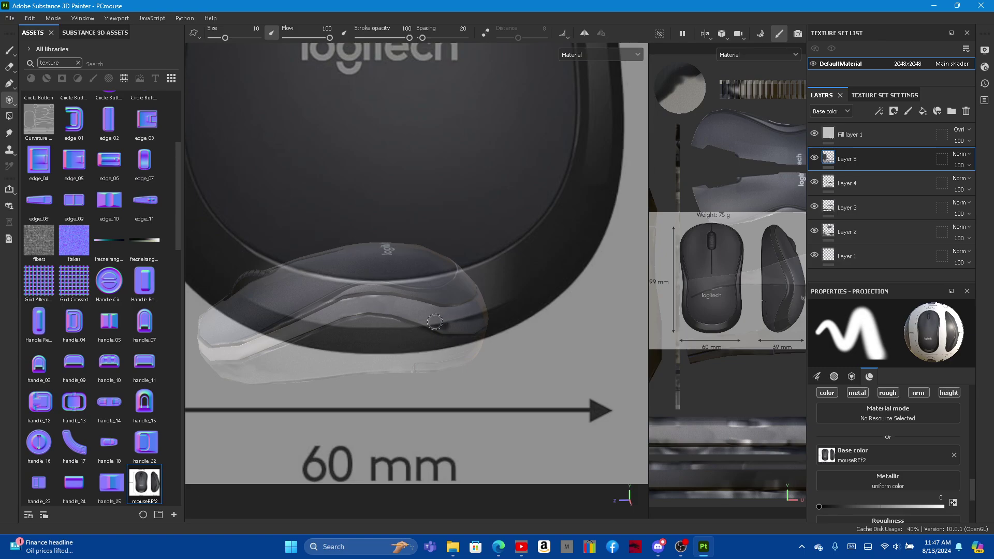
pyautogui.keyDown('alt'); pyautogui.moveTo(435, 322); pyautogui.dragTo(360, 295, button='middle'); pyautogui.keyUp('alt')
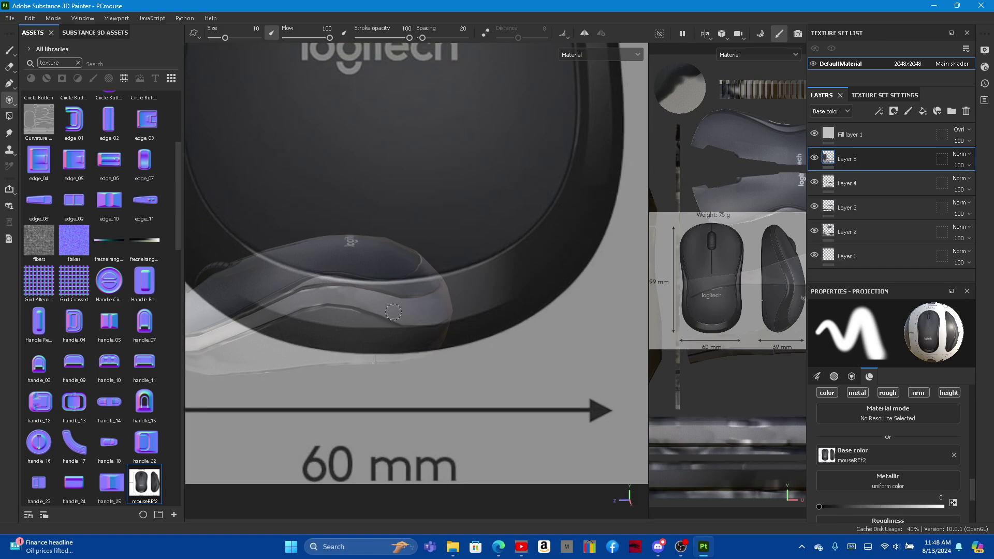
pyautogui.moveTo(393, 312)
pyautogui.keyDown('alt'); pyautogui.mouseDown()
pyautogui.moveTo(319, 247)
pyautogui.moveTo(375, 136)
pyautogui.mouseUp(); pyautogui.keyUp('alt')
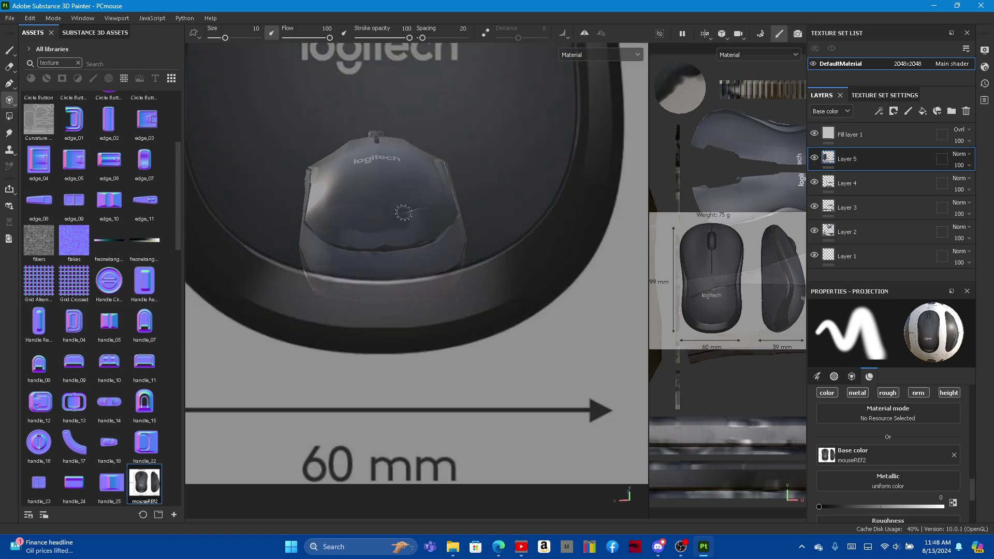
# Step: Paint a projection stroke and enlarge the brush size to 16
pyautogui.moveTo(343, 231); pyautogui.dragTo(366, 242)
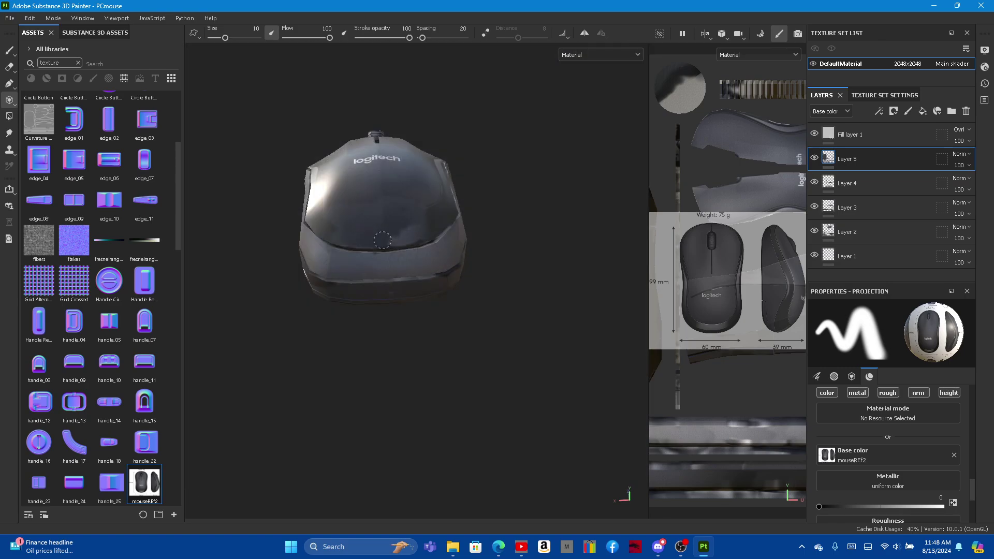
pyautogui.moveTo(427, 236); pyautogui.dragTo(326, 245)
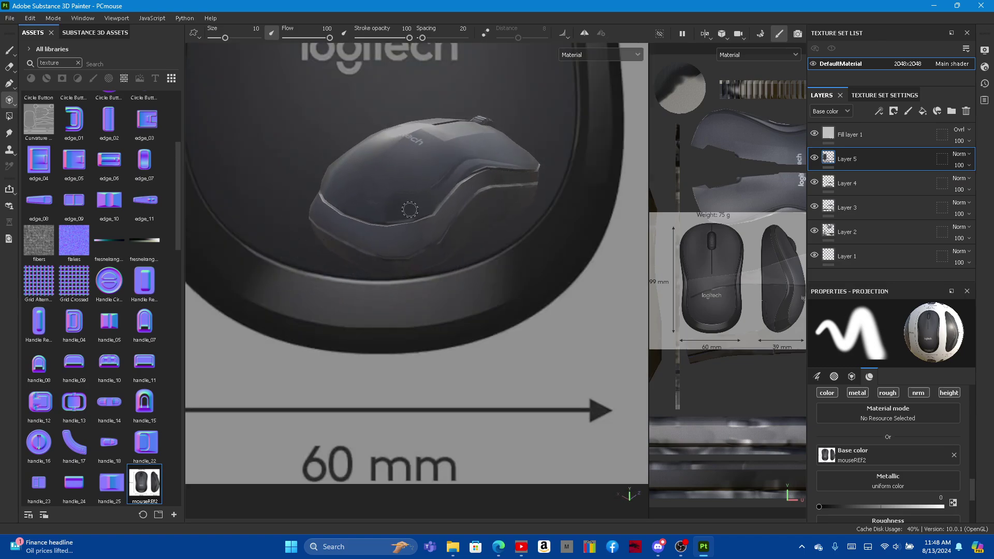
pyautogui.moveTo(409, 210); pyautogui.dragTo(398, 211)
pyautogui.keyDown('ctrl'); pyautogui.moveTo(422, 191); pyautogui.dragTo(440, 191, button='right'); pyautogui.keyUp('ctrl')
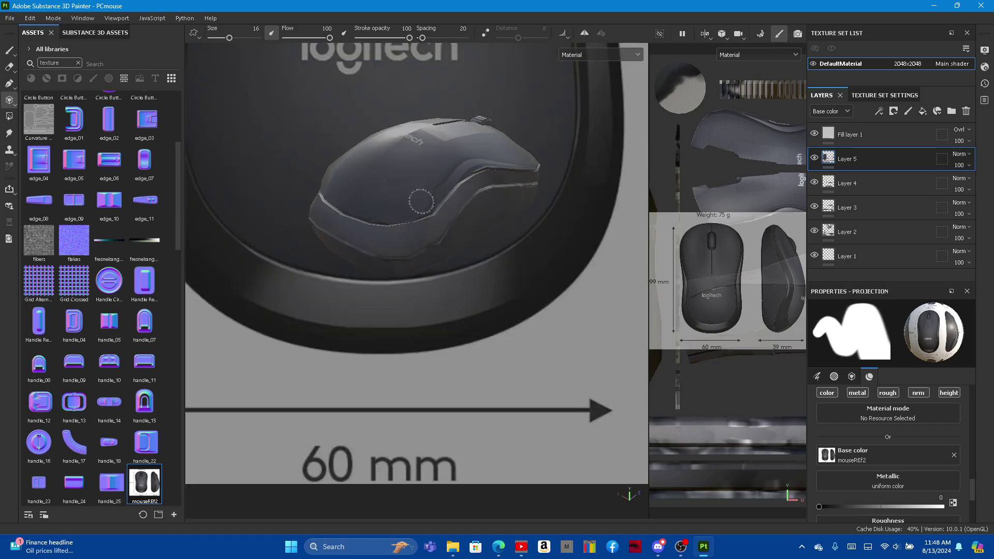
# Step: Orbit to a top-down view and line up the model's logitech logo with the photo's
pyautogui.moveTo(386, 211)
pyautogui.keyDown('alt'); pyautogui.mouseDown()
pyautogui.moveTo(455, 217)
pyautogui.moveTo(379, 200)
pyautogui.mouseUp(); pyautogui.keyUp('alt')
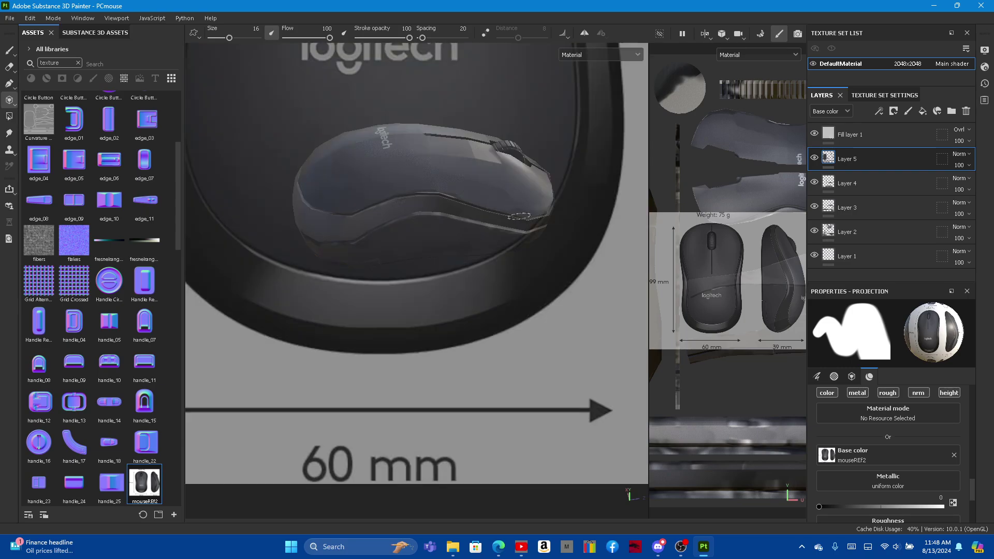
pyautogui.keyDown('alt'); pyautogui.moveTo(456, 187); pyautogui.dragTo(415, 200); pyautogui.keyUp('alt')
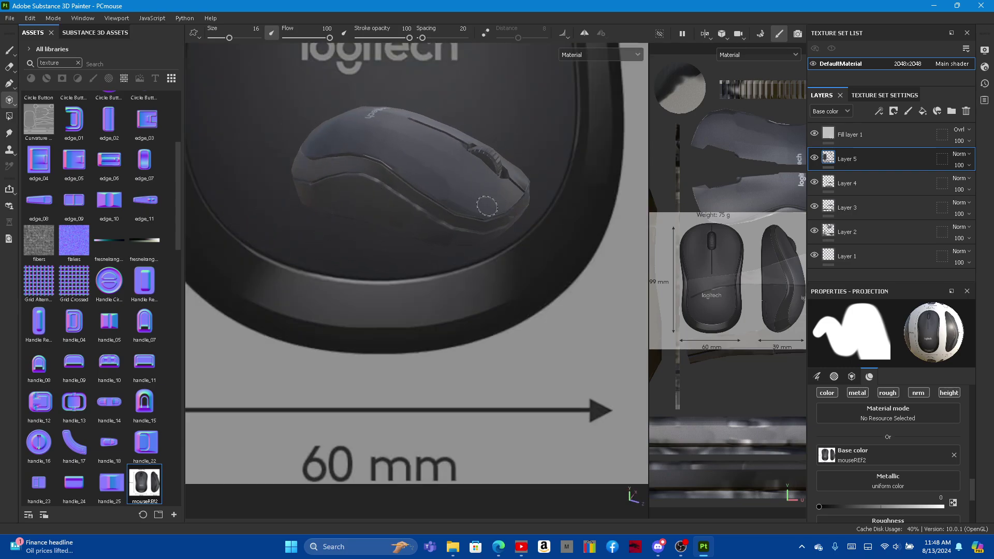
pyautogui.moveTo(487, 207)
pyautogui.keyDown('alt'); pyautogui.mouseDown()
pyautogui.moveTo(316, 193)
pyautogui.moveTo(427, 190)
pyautogui.mouseUp(); pyautogui.keyUp('alt')
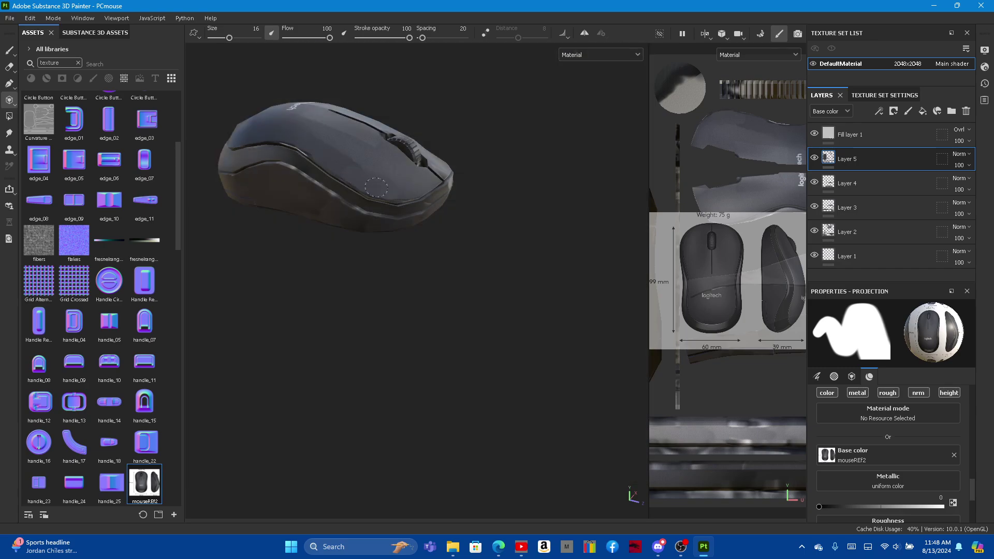
pyautogui.moveTo(375, 181)
pyautogui.keyDown('alt'); pyautogui.mouseDown()
pyautogui.moveTo(278, 212)
pyautogui.moveTo(361, 232)
pyautogui.moveTo(351, 170)
pyautogui.mouseUp(); pyautogui.keyUp('alt')
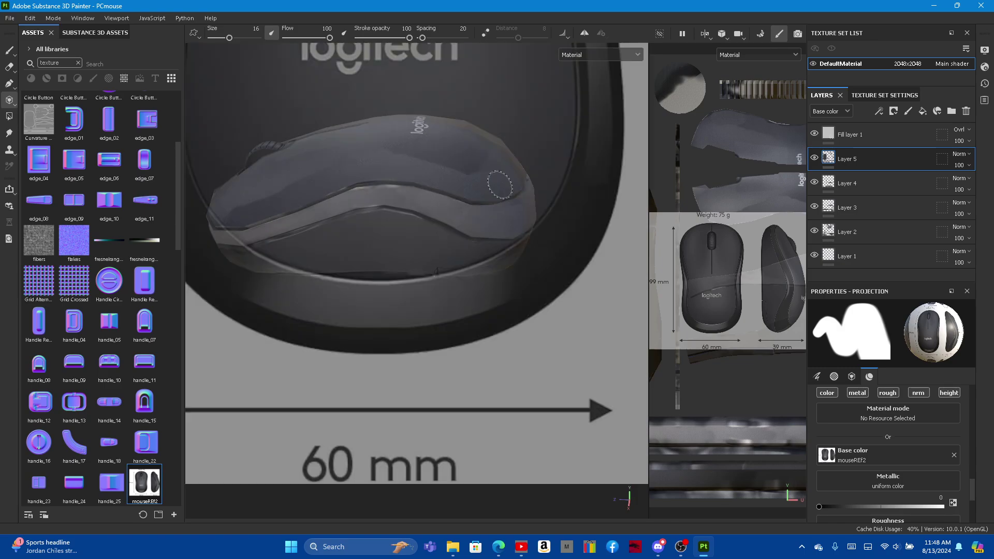
pyautogui.keyDown('alt'); pyautogui.moveTo(442, 171); pyautogui.dragTo(354, 214); pyautogui.keyUp('alt')
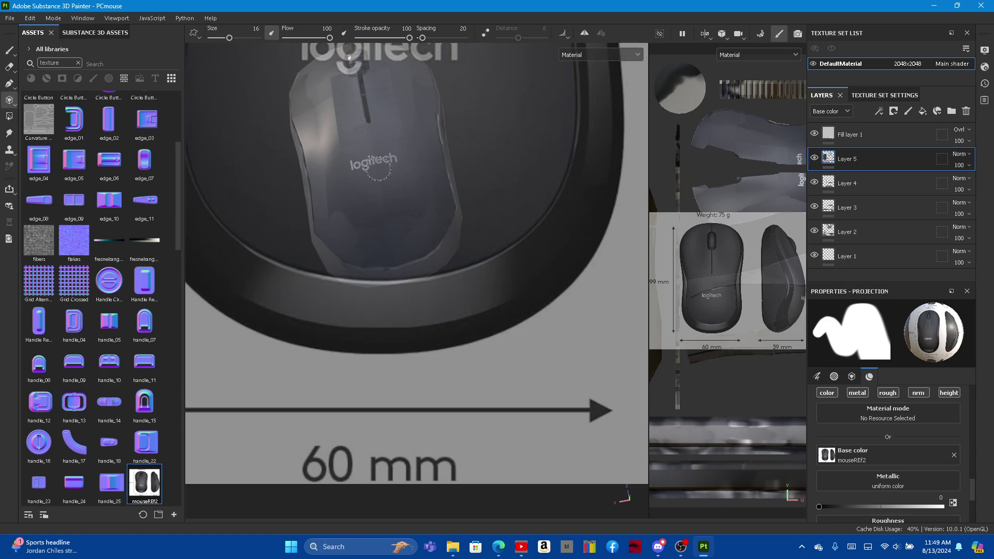
pyautogui.moveTo(379, 169)
pyautogui.keyDown('alt'); pyautogui.mouseDown()
pyautogui.moveTo(335, 193)
pyautogui.moveTo(400, 216)
pyautogui.moveTo(343, 164)
pyautogui.mouseUp(); pyautogui.keyUp('alt')
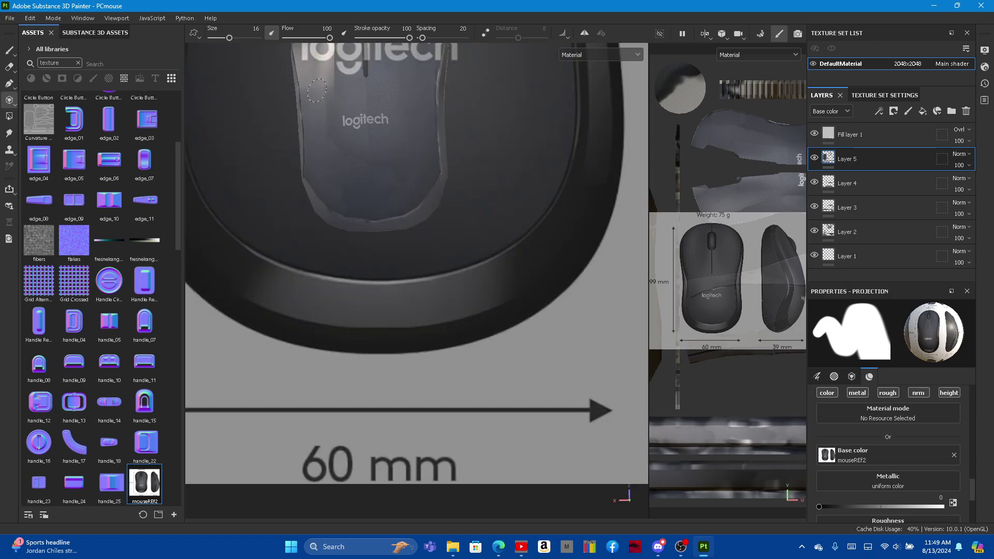
# Step: Shift the model, then shrink and reposition the reference photo over the mouse
pyautogui.moveTo(428, 150)
pyautogui.keyDown('alt'); pyautogui.mouseDown()
pyautogui.moveTo(421, 162)
pyautogui.moveTo(477, 181)
pyautogui.mouseUp(); pyautogui.keyUp('alt')
pyautogui.moveTo(477, 198); pyautogui.dragTo(434, 194, button='right')
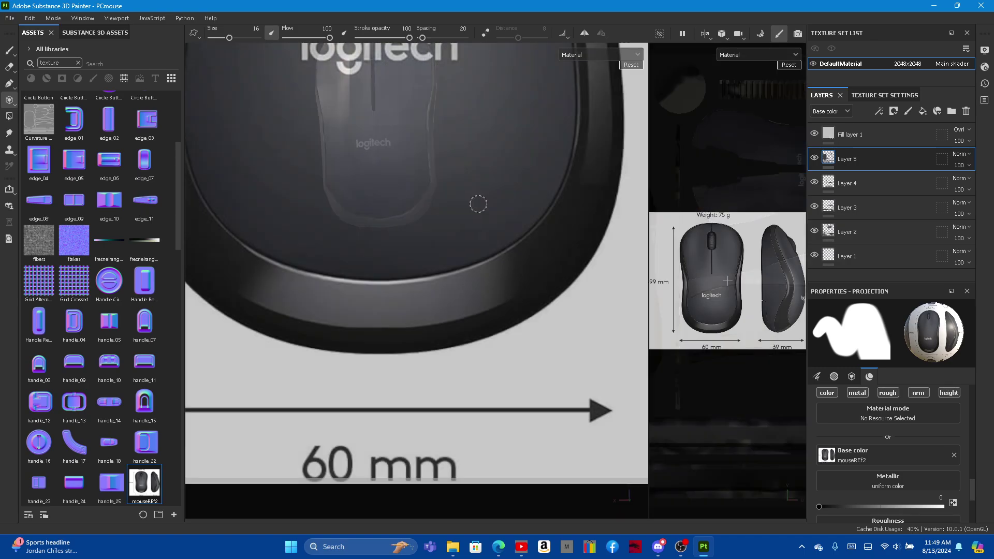
pyautogui.moveTo(433, 194); pyautogui.dragTo(517, 293, button='middle')
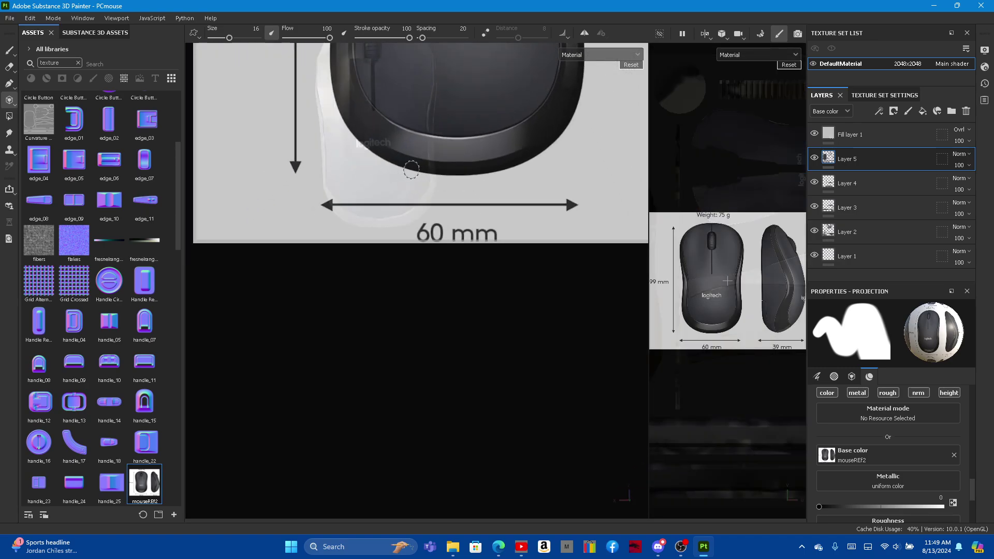
pyautogui.moveTo(516, 293); pyautogui.dragTo(447, 269, button='right')
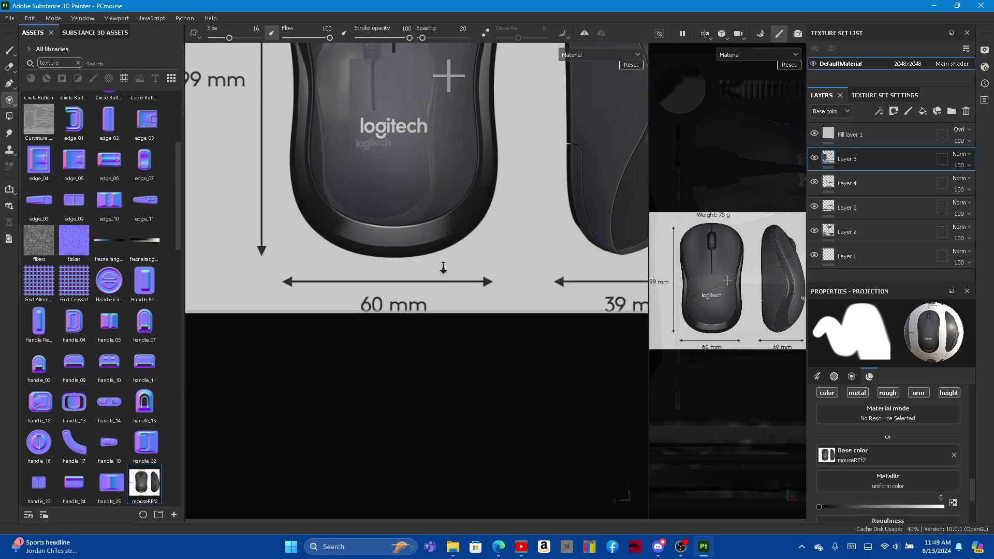
pyautogui.moveTo(447, 269)
pyautogui.mouseDown(button='middle')
pyautogui.moveTo(457, 237)
pyautogui.moveTo(401, 251)
pyautogui.mouseUp(button='middle')
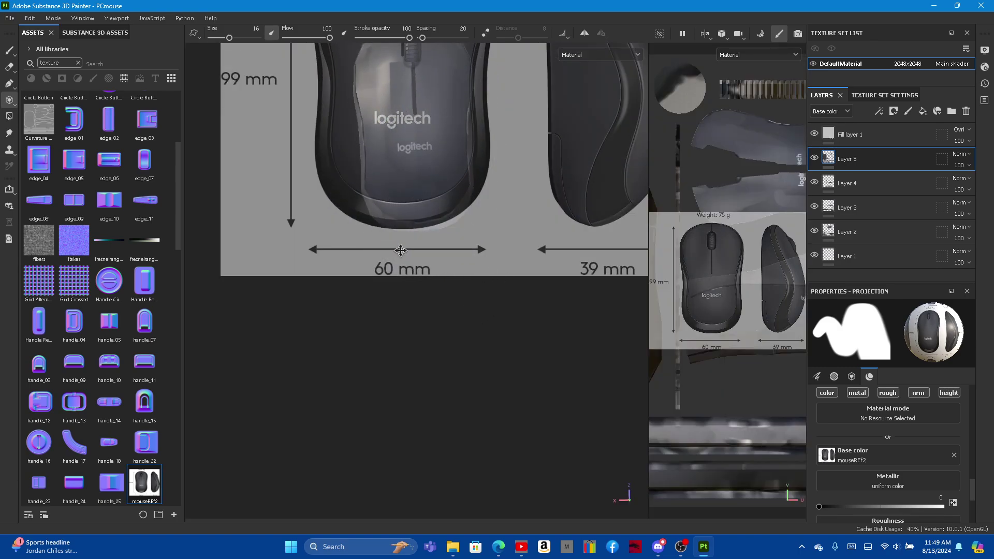
pyautogui.moveTo(424, 315)
pyautogui.keyDown('alt'); pyautogui.mouseDown()
pyautogui.moveTo(410, 294)
pyautogui.moveTo(426, 394)
pyautogui.mouseUp(); pyautogui.keyUp('alt')
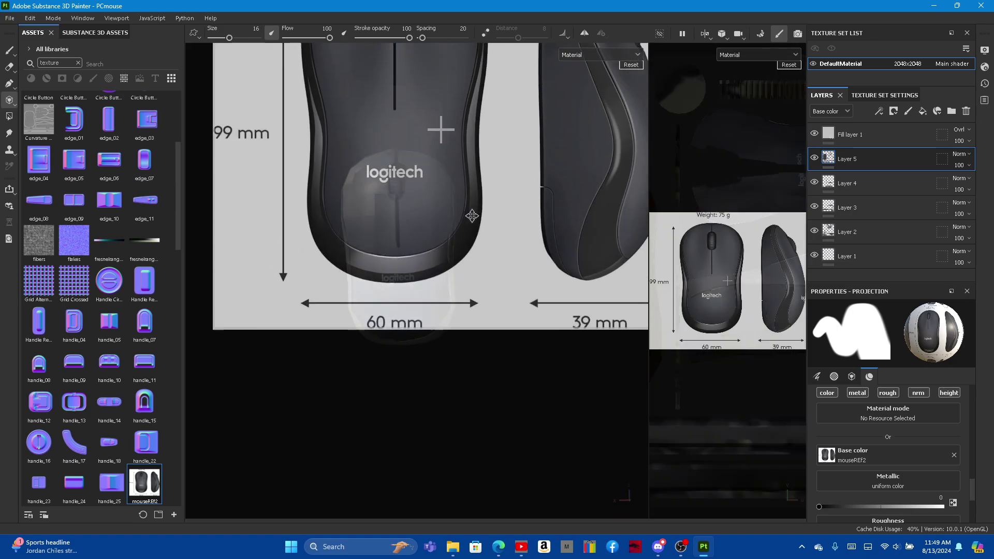
# Step: Enlarge and nudge the photo into line with the mesh, then project it onto the top
pyautogui.moveTo(444, 127); pyautogui.dragTo(439, 253, button='right')
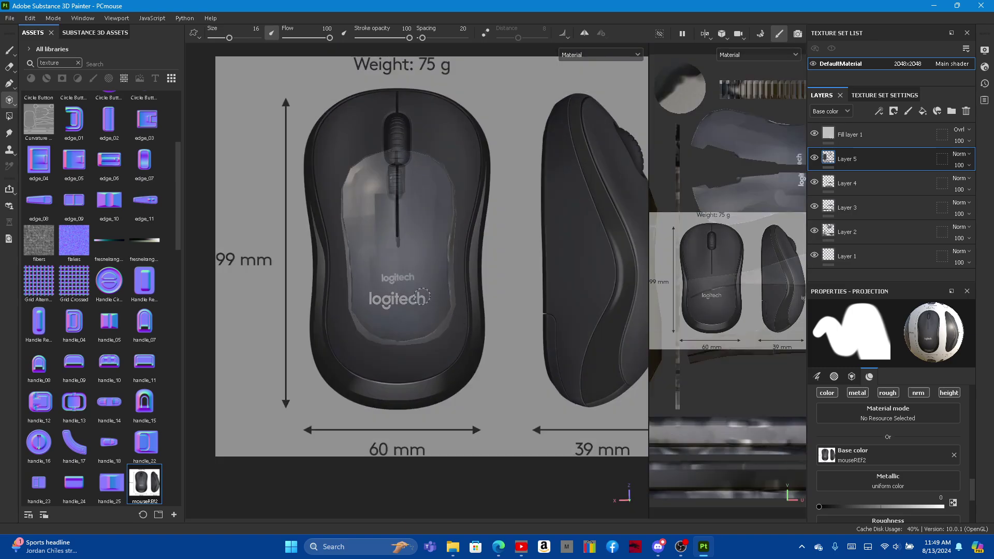
pyautogui.keyDown('alt'); pyautogui.moveTo(447, 310); pyautogui.dragTo(450, 308); pyautogui.keyUp('alt')
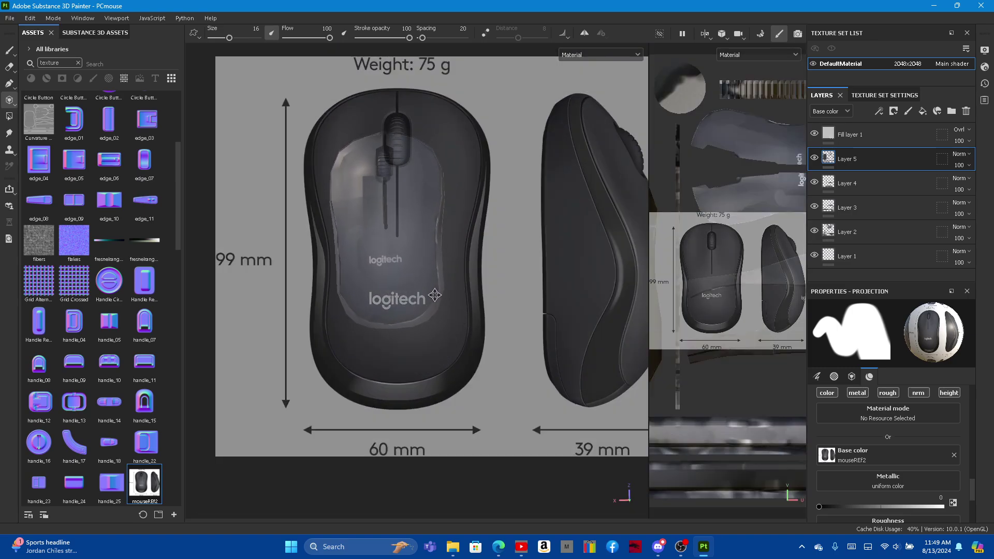
pyautogui.keyDown('alt'); pyautogui.moveTo(460, 297); pyautogui.dragTo(409, 250, button='right'); pyautogui.keyUp('alt')
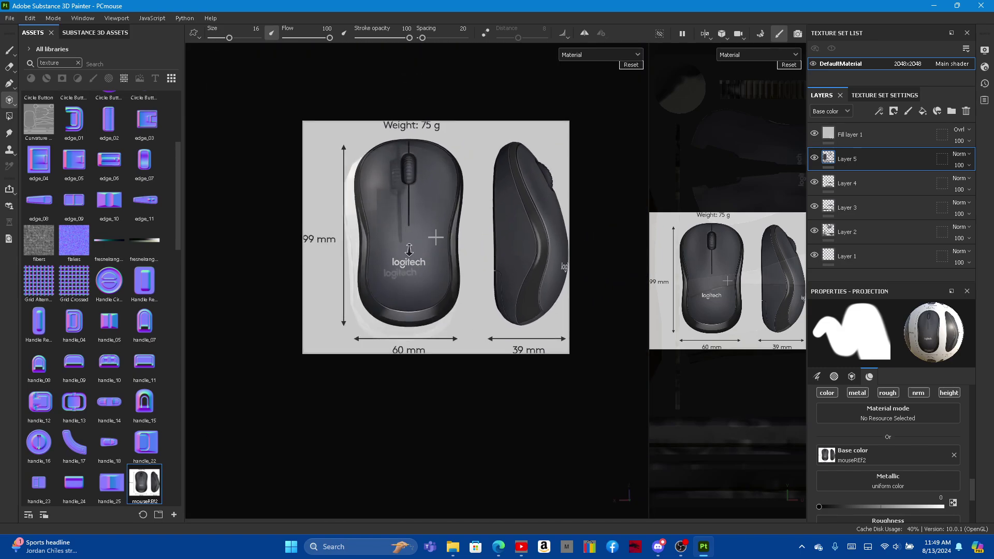
pyautogui.moveTo(409, 250)
pyautogui.mouseDown(button='middle')
pyautogui.moveTo(398, 301)
pyautogui.moveTo(402, 231)
pyautogui.mouseUp(button='middle')
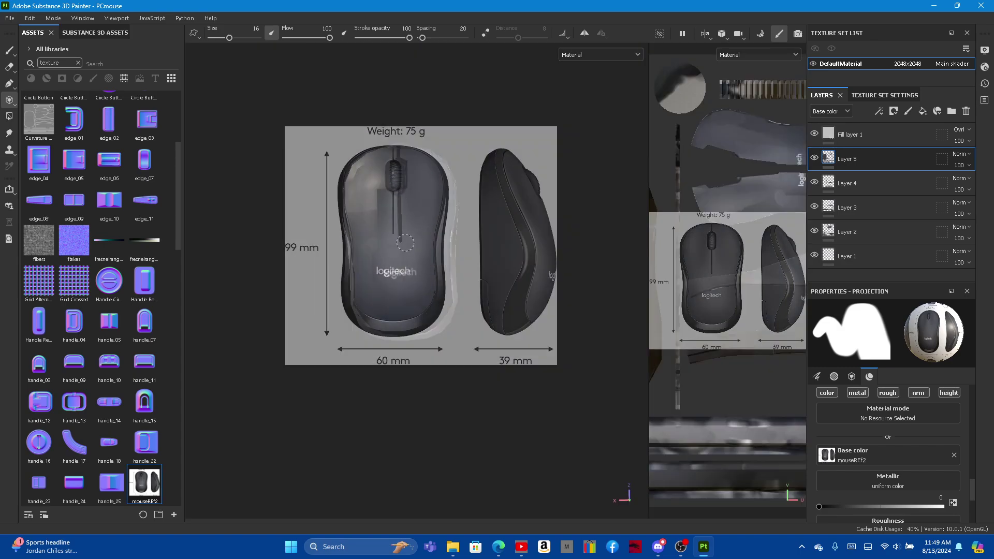
pyautogui.moveTo(414, 251); pyautogui.dragTo(434, 260, button='right')
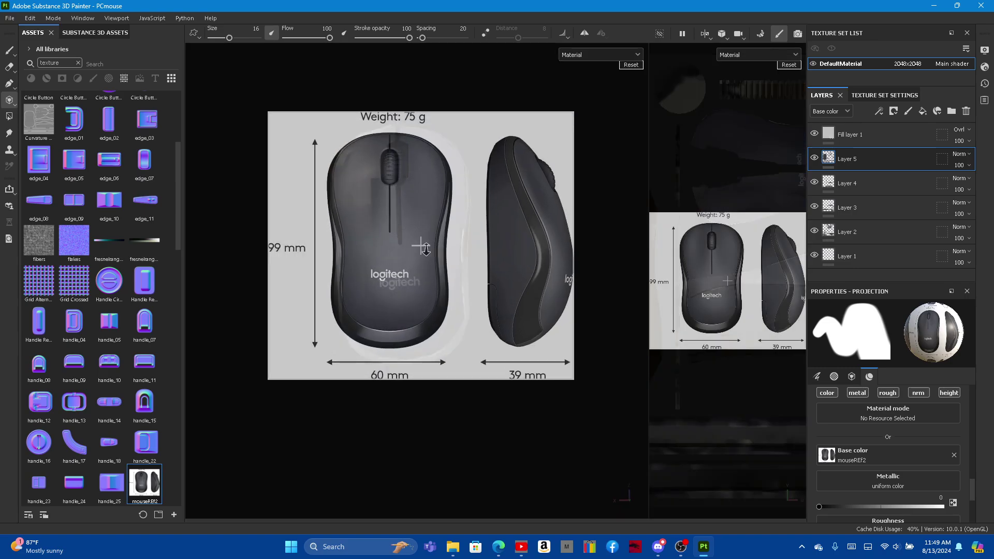
pyautogui.moveTo(443, 241)
pyautogui.mouseDown(button='middle')
pyautogui.moveTo(462, 260)
pyautogui.moveTo(462, 243)
pyautogui.mouseUp(button='middle')
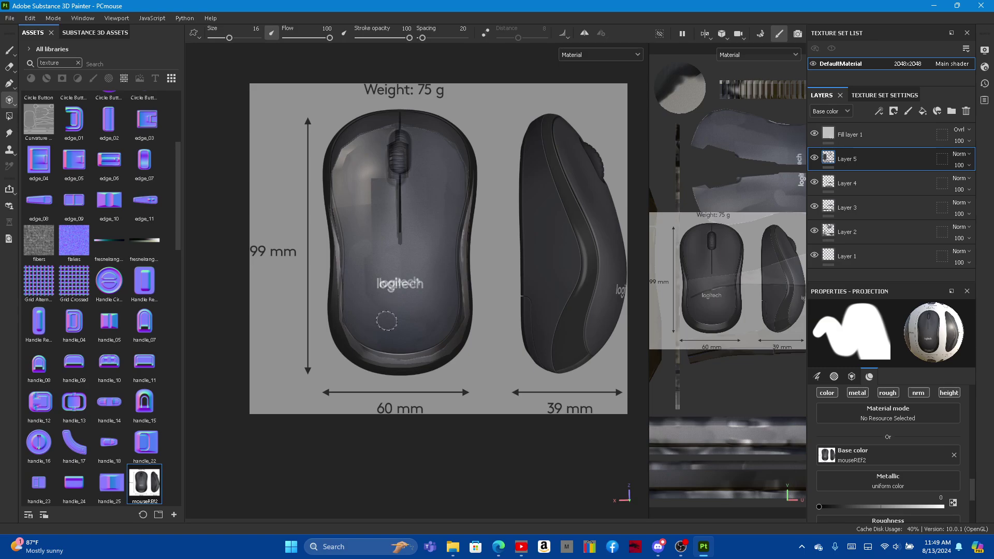
pyautogui.moveTo(374, 309); pyautogui.dragTo(418, 323)
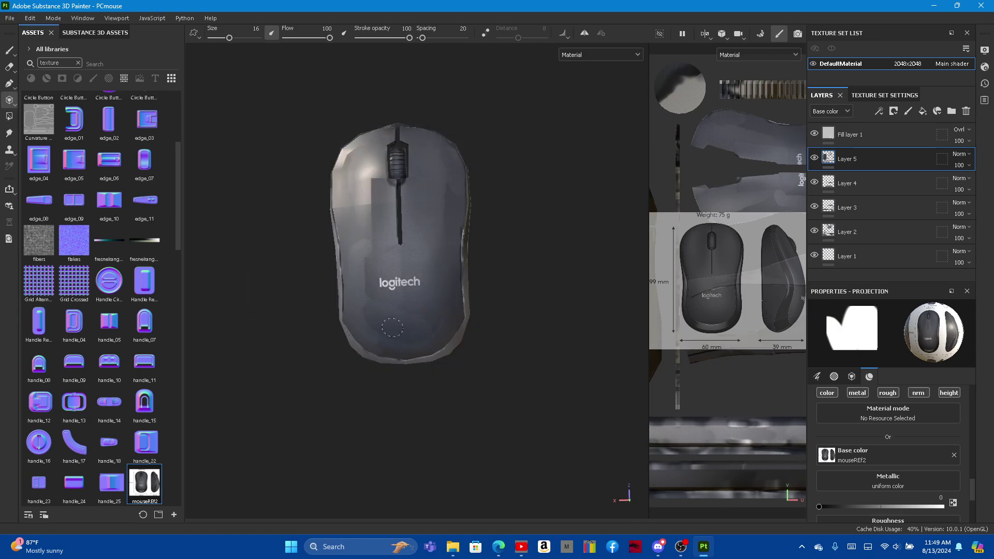
# Step: Project the logo and centre panel onto the mouse top, then switch to the size-10 Paint brush
pyautogui.moveTo(382, 336); pyautogui.dragTo(386, 339)
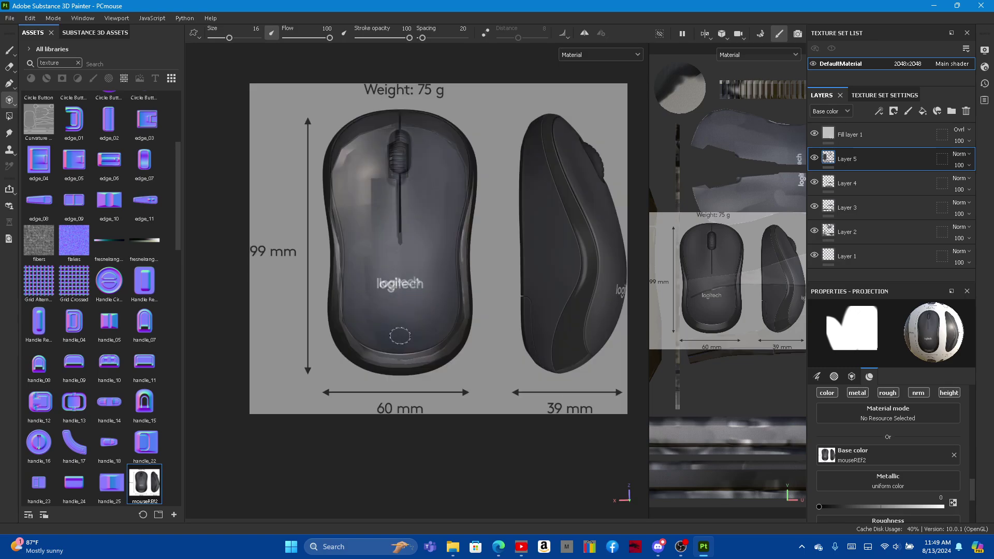
pyautogui.click(400, 336)
pyautogui.moveTo(409, 337)
pyautogui.mouseDown()
pyautogui.moveTo(433, 332)
pyautogui.moveTo(371, 343)
pyautogui.mouseUp()
pyautogui.moveTo(357, 310)
pyautogui.mouseDown()
pyautogui.moveTo(357, 265)
pyautogui.moveTo(356, 306)
pyautogui.moveTo(353, 288)
pyautogui.mouseUp()
pyautogui.click(361, 268)
pyautogui.click(354, 315)
pyautogui.moveTo(364, 330); pyautogui.dragTo(344, 255)
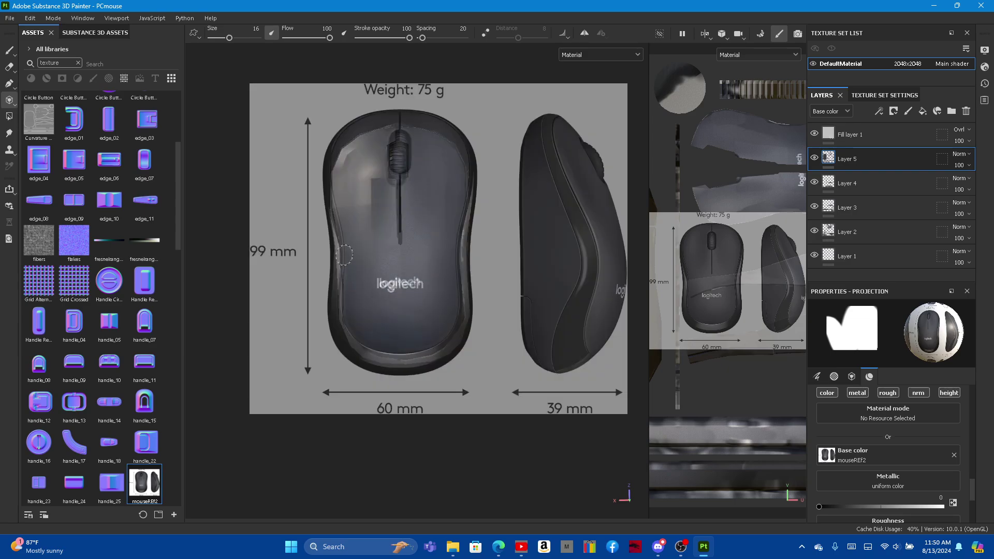
pyautogui.click(365, 204)
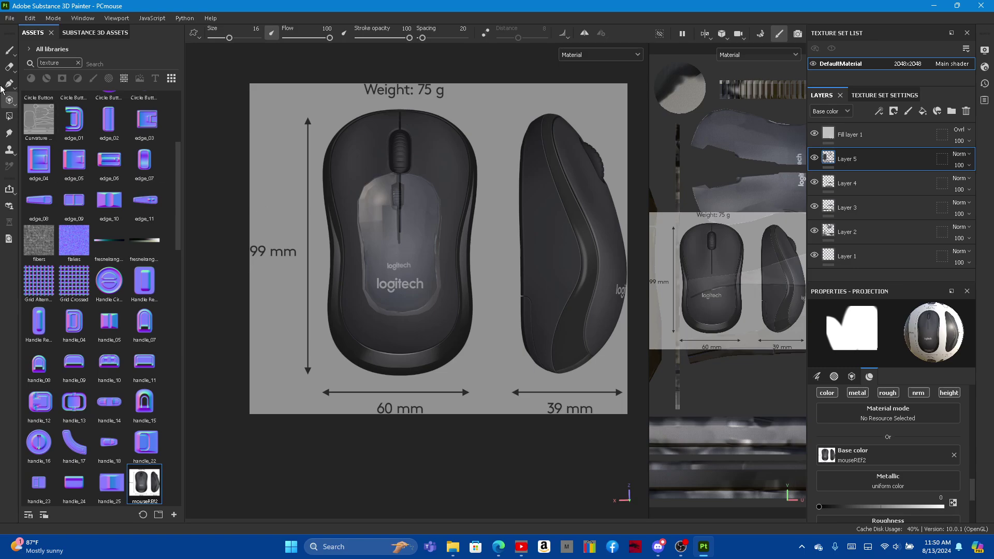
pyautogui.click(9, 51)
pyautogui.moveTo(351, 344)
pyautogui.keyDown('alt'); pyautogui.mouseDown()
pyautogui.moveTo(455, 342)
pyautogui.moveTo(238, 222)
pyautogui.moveTo(410, 317)
pyautogui.moveTo(311, 258)
pyautogui.mouseUp(); pyautogui.keyUp('alt')
# Step: Resume projection painting with brush size 11.03 and the reference photo overlay showing
pyautogui.scroll(3, 311, 258)
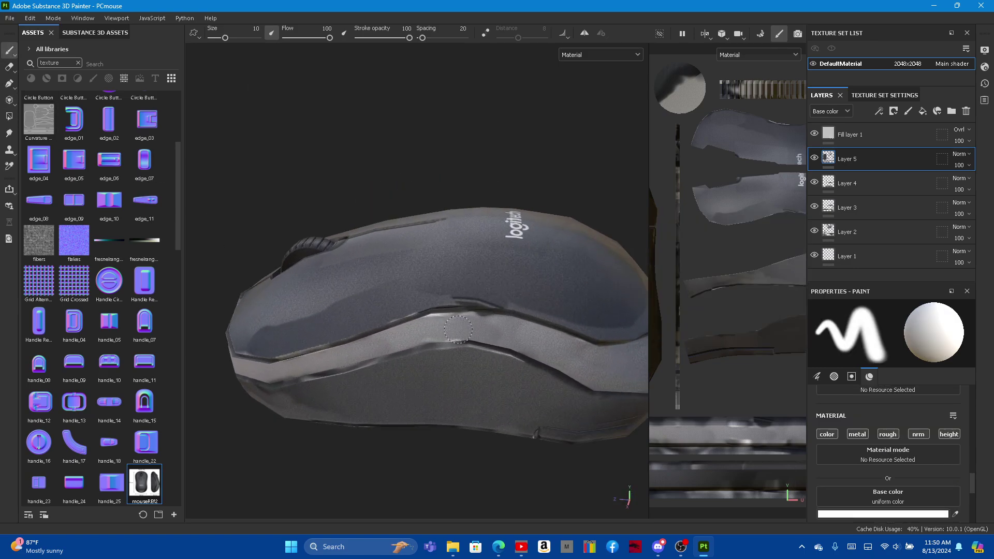
pyautogui.scroll(3, 311, 258)
pyautogui.click(10, 100)
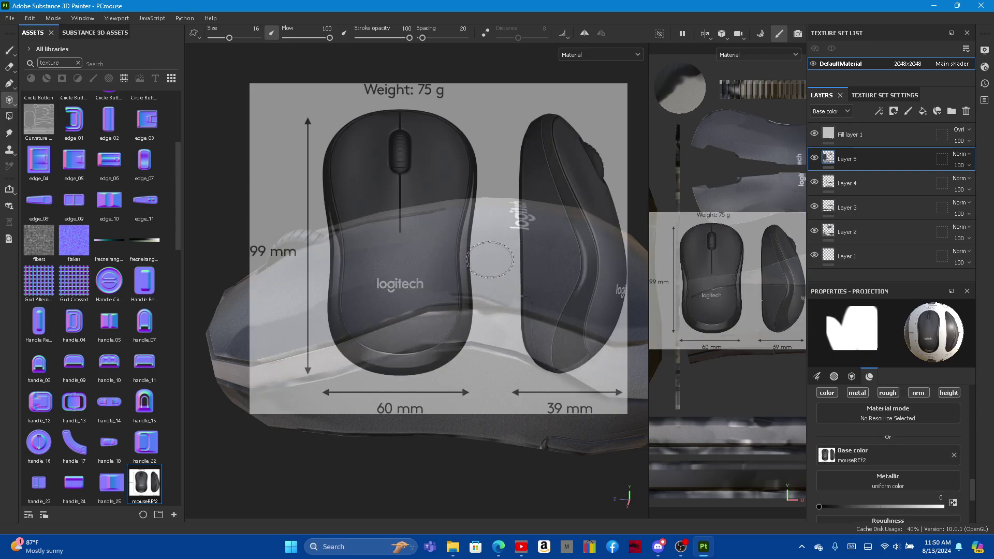
pyautogui.moveTo(485, 260)
pyautogui.keyDown('alt'); pyautogui.mouseDown()
pyautogui.moveTo(437, 267)
pyautogui.moveTo(390, 319)
pyautogui.moveTo(363, 299)
pyautogui.mouseUp(); pyautogui.keyUp('alt')
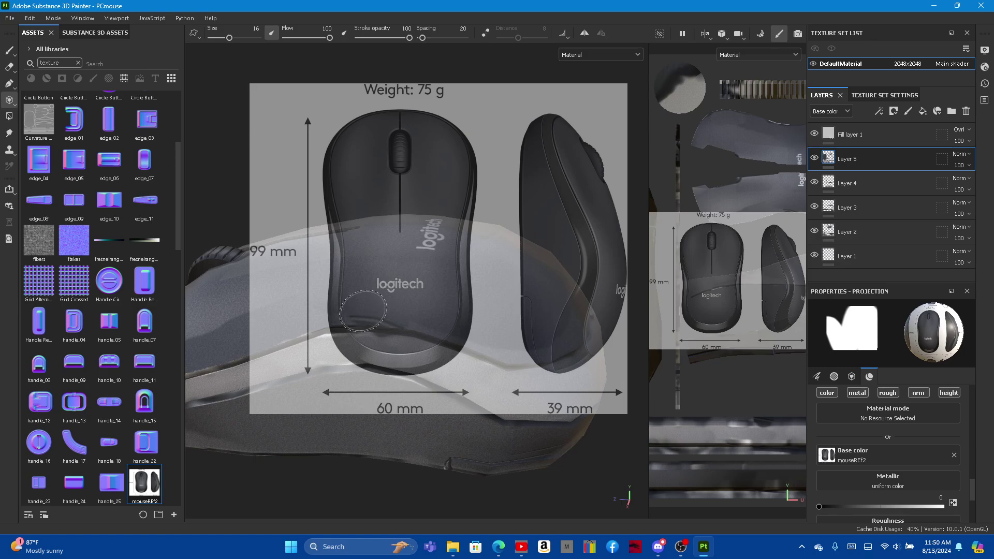
pyautogui.press('[')
pyautogui.press('[')
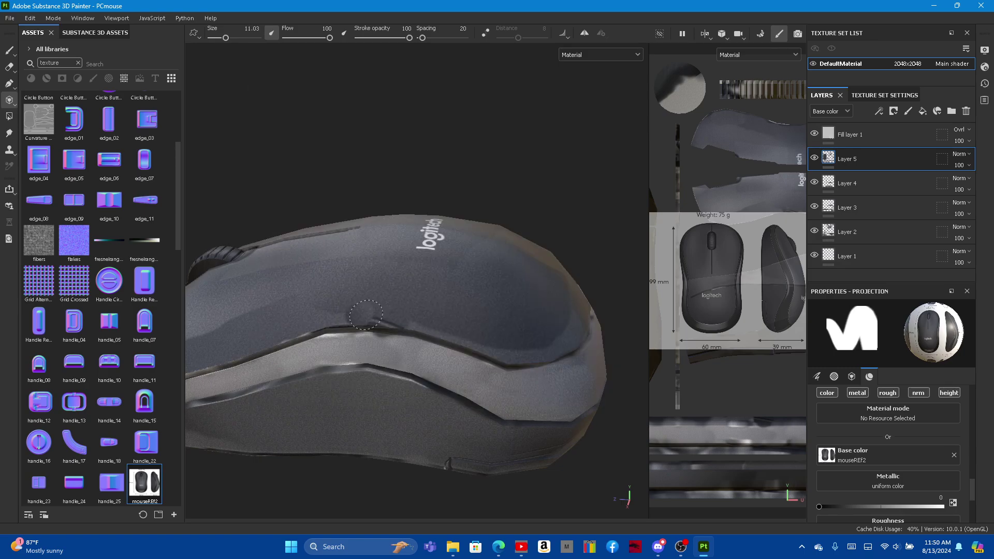
pyautogui.press('s')
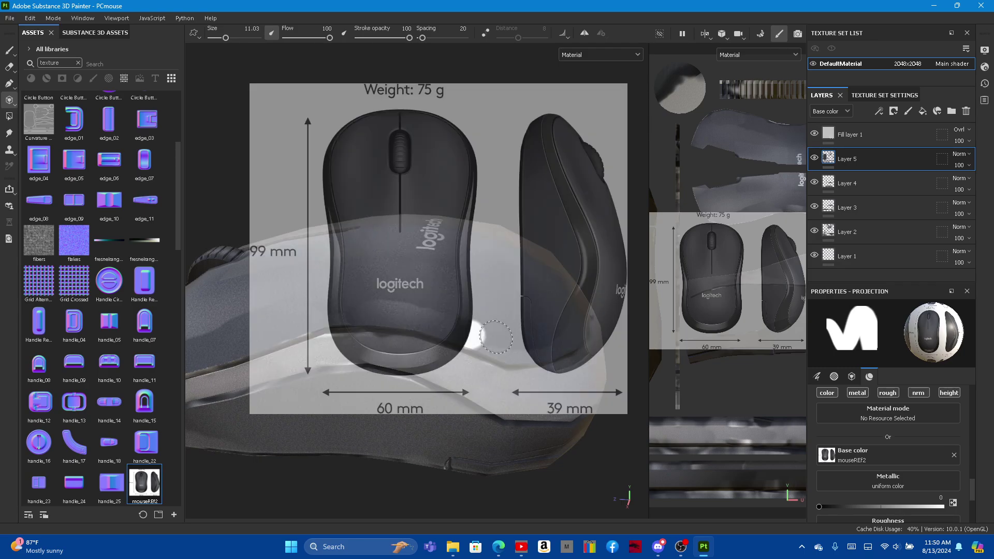
# Step: Project the photo onto the mouse's side edges, then shrink the brush to 0.1
pyautogui.moveTo(493, 306)
pyautogui.keyDown('alt'); pyautogui.mouseDown()
pyautogui.moveTo(468, 315)
pyautogui.moveTo(452, 273)
pyautogui.mouseUp(); pyautogui.keyUp('alt')
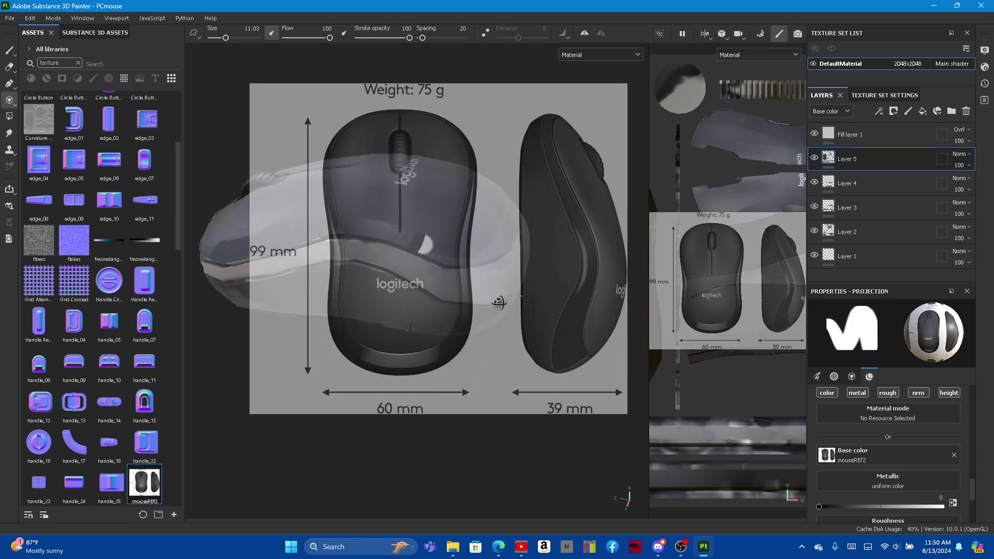
pyautogui.moveTo(452, 273)
pyautogui.keyDown('alt'); pyautogui.mouseDown(button='middle')
pyautogui.moveTo(443, 344)
pyautogui.moveTo(381, 338)
pyautogui.mouseUp(button='middle'); pyautogui.keyUp('alt')
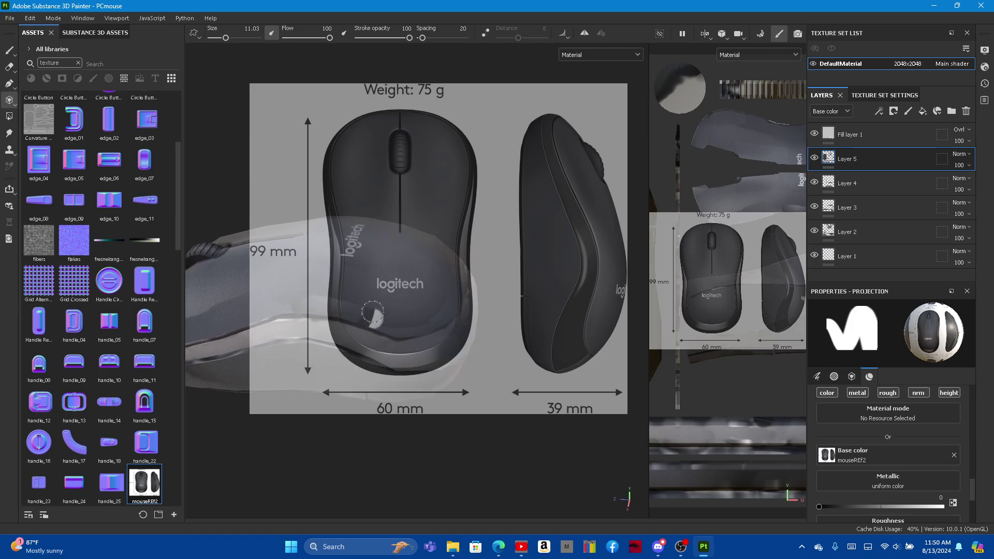
pyautogui.moveTo(376, 314); pyautogui.dragTo(404, 323)
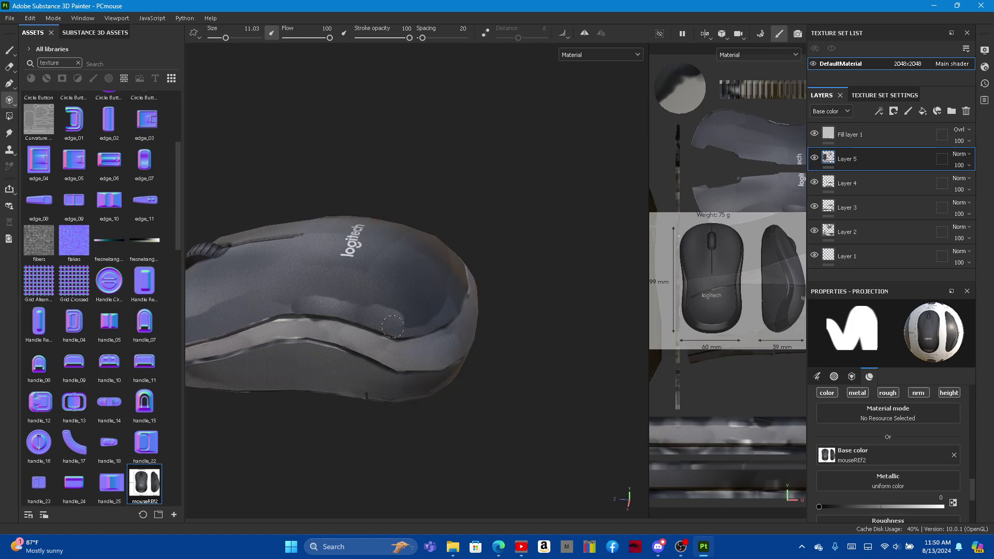
pyautogui.moveTo(487, 254)
pyautogui.keyDown('alt'); pyautogui.mouseDown()
pyautogui.moveTo(441, 271)
pyautogui.moveTo(479, 315)
pyautogui.moveTo(433, 332)
pyautogui.mouseUp(); pyautogui.keyUp('alt')
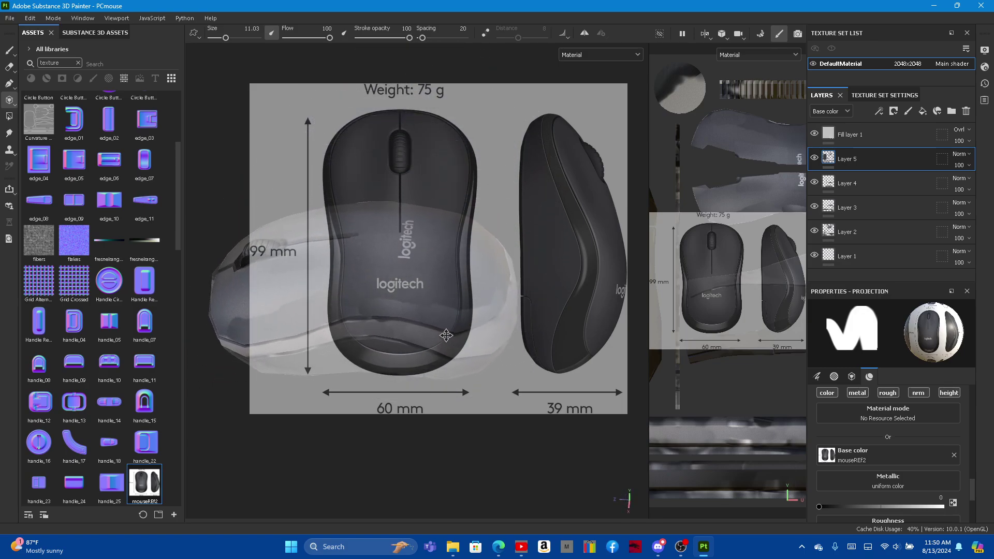
pyautogui.click(360, 306)
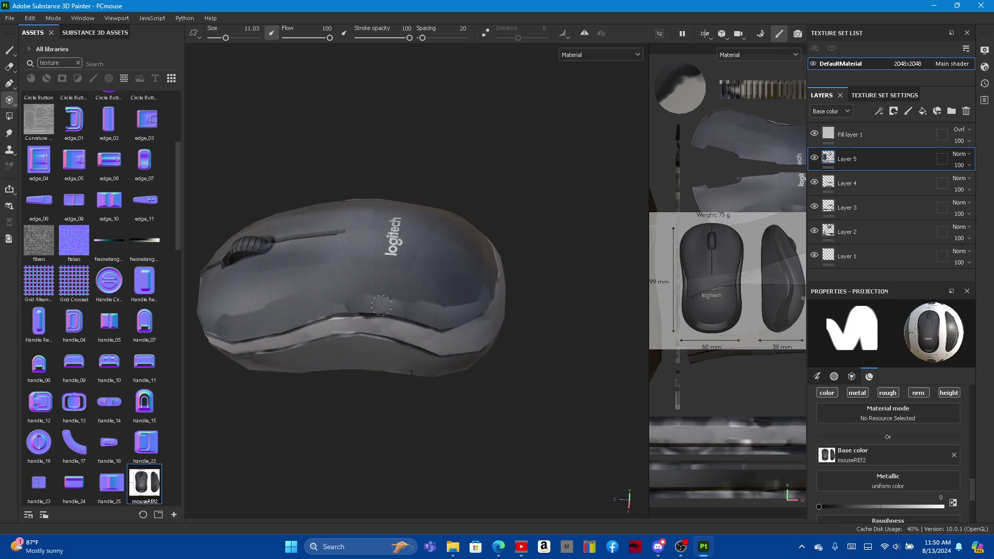
pyautogui.click(366, 305)
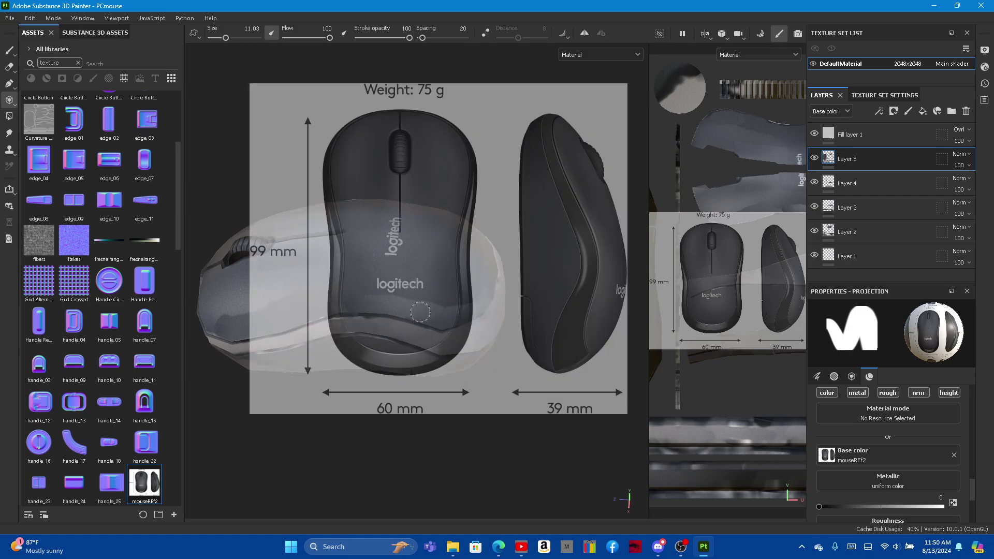
pyautogui.keyDown('alt'); pyautogui.moveTo(420, 312); pyautogui.dragTo(392, 321); pyautogui.keyUp('alt')
pyautogui.keyDown('ctrl'); pyautogui.moveTo(455, 303); pyautogui.dragTo(440, 304, button='right'); pyautogui.keyUp('ctrl')
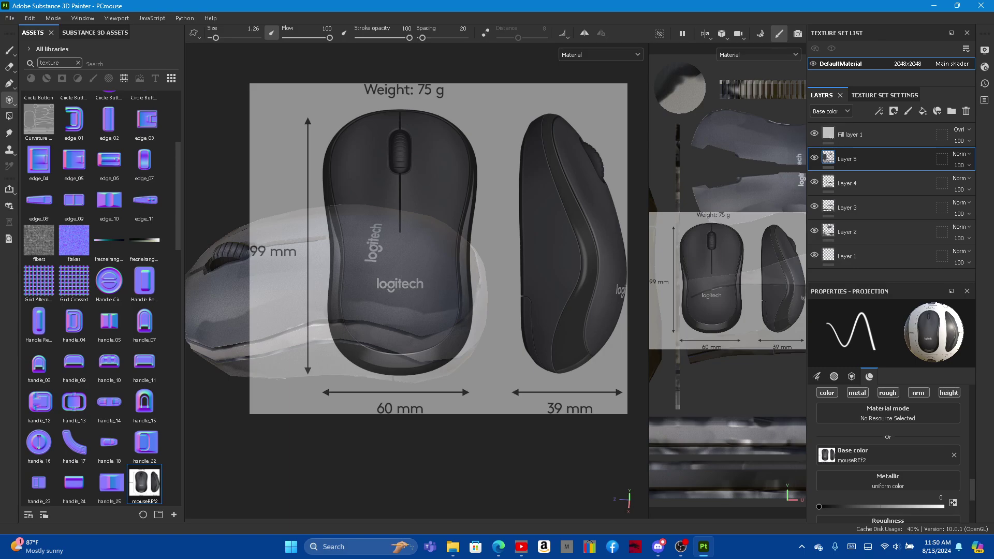
pyautogui.moveTo(442, 297)
pyautogui.keyDown('ctrl'); pyautogui.mouseDown(button='right')
pyautogui.moveTo(470, 372)
pyautogui.moveTo(497, 403)
pyautogui.mouseUp(button='right'); pyautogui.keyUp('ctrl')
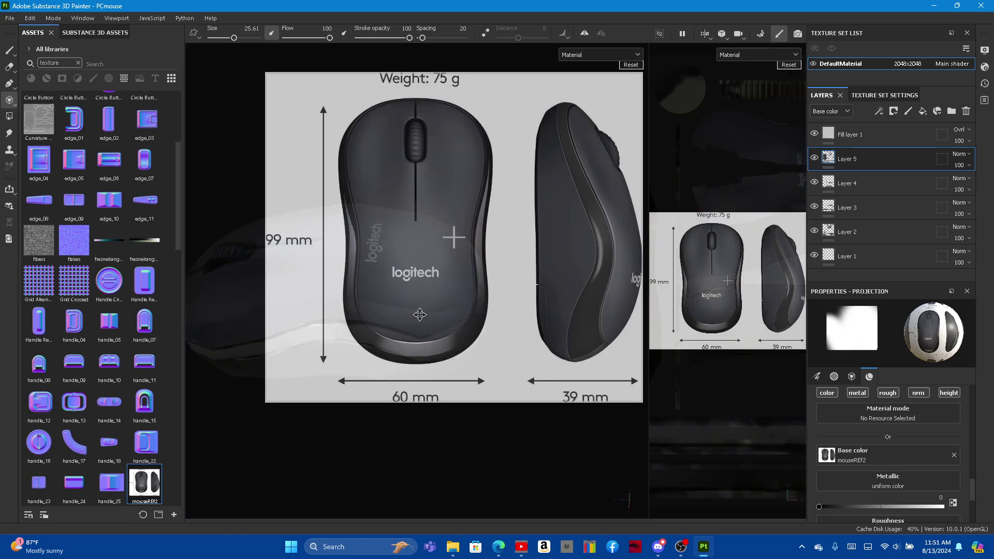
# Step: Enlarge and reposition the reference photo, set brush size 13.84, and align the mouse top beneath it
pyautogui.moveTo(455, 235); pyautogui.dragTo(419, 242, button='middle')
pyautogui.moveTo(401, 331); pyautogui.dragTo(435, 332, button='right')
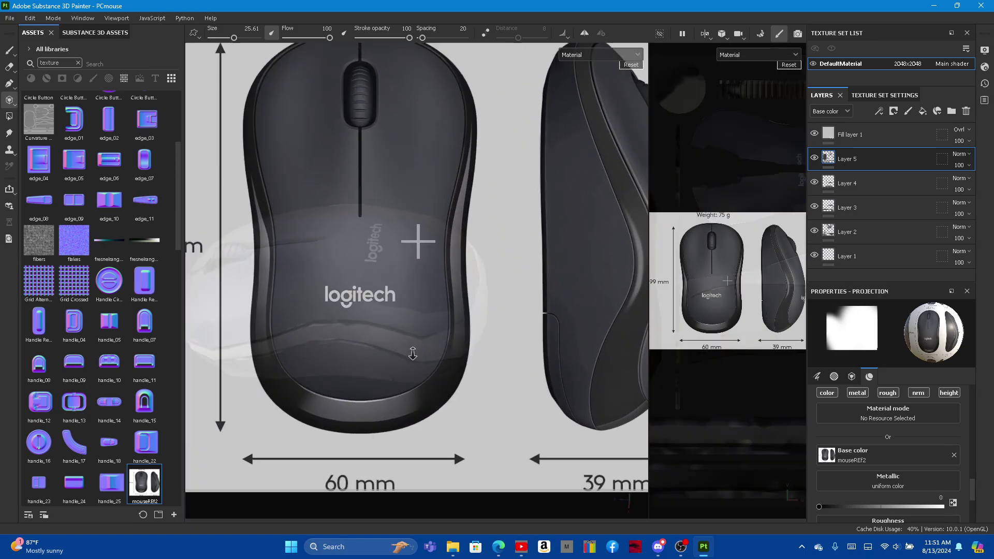
pyautogui.moveTo(412, 345); pyautogui.dragTo(480, 302, button='middle')
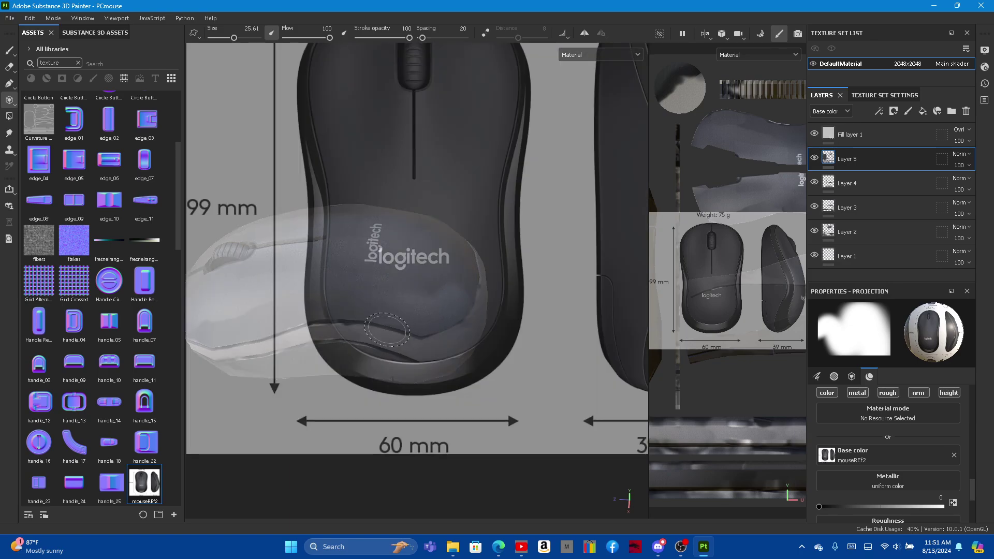
pyautogui.press('ctrl')
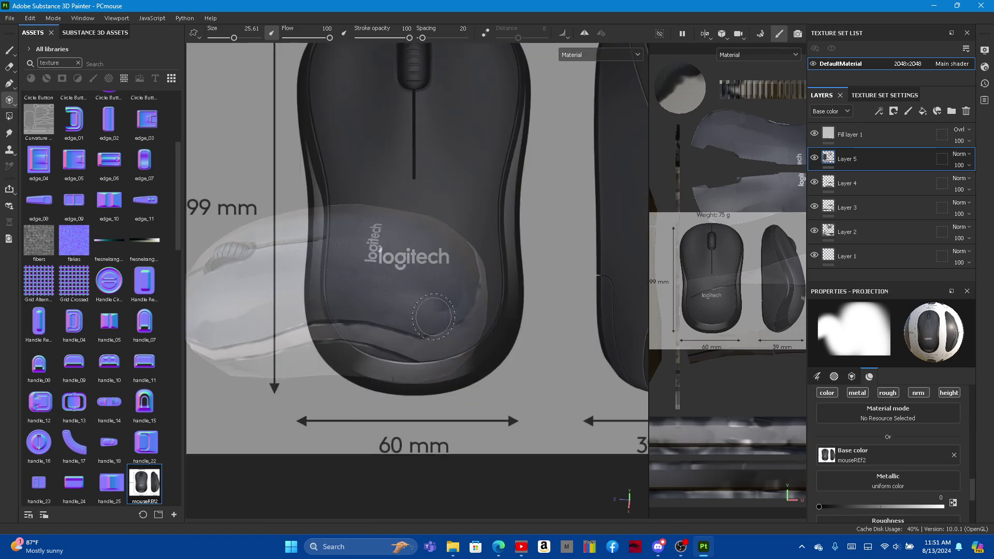
pyautogui.keyDown('ctrl'); pyautogui.moveTo(430, 309); pyautogui.dragTo(409, 309, button='right'); pyautogui.keyUp('ctrl')
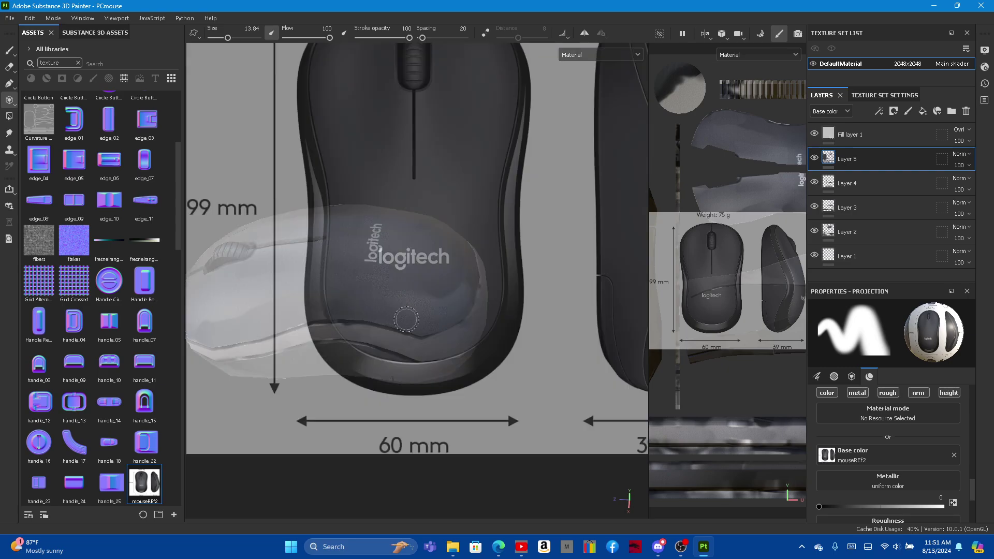
pyautogui.scroll(-1, 473, 321)
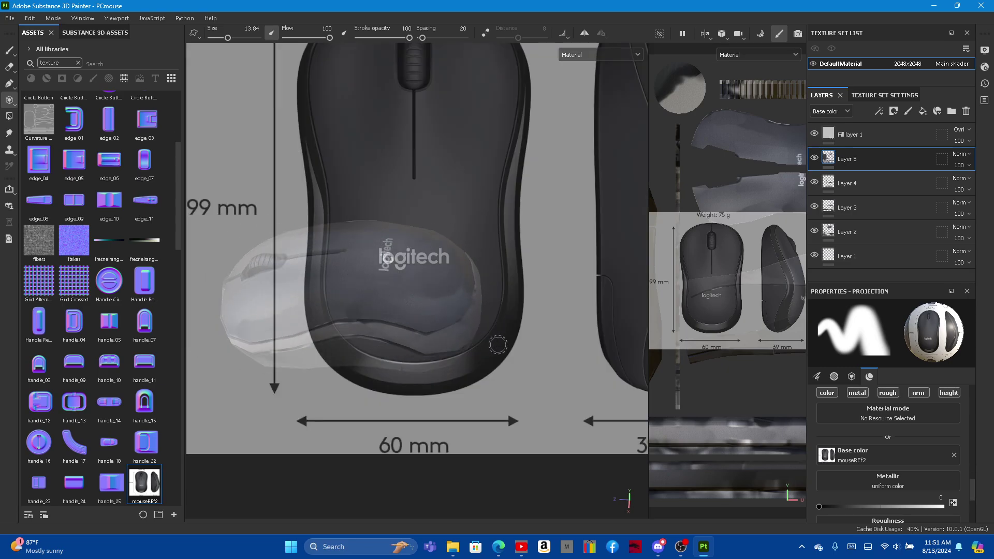
pyautogui.moveTo(498, 345)
pyautogui.keyDown('alt'); pyautogui.mouseDown()
pyautogui.moveTo(374, 256)
pyautogui.moveTo(393, 243)
pyautogui.mouseUp(); pyautogui.keyUp('alt')
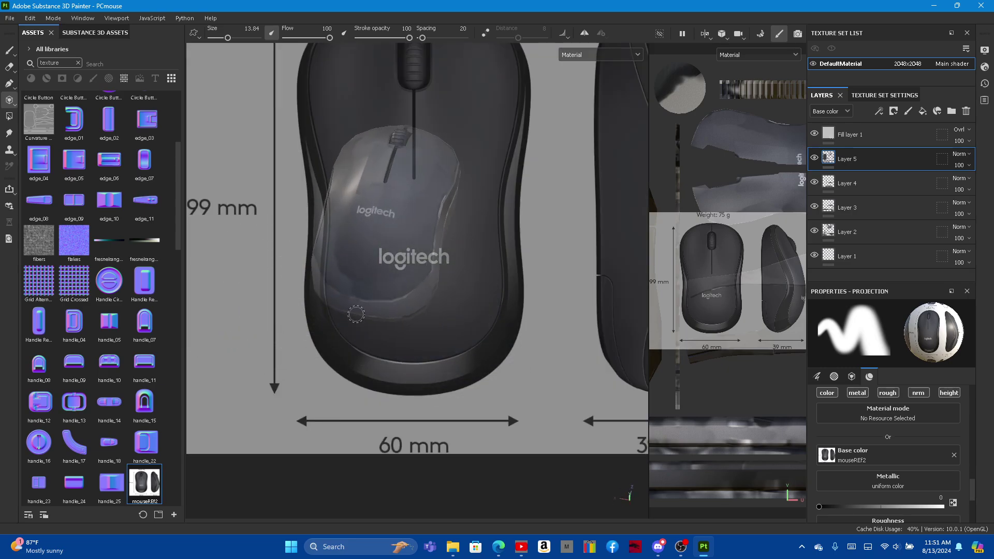
# Step: Inspect the texture from a low side view, then resume projection with a brush of about 15
pyautogui.click(9, 50)
pyautogui.moveTo(393, 218)
pyautogui.keyDown('alt'); pyautogui.mouseDown()
pyautogui.moveTo(453, 196)
pyautogui.moveTo(373, 193)
pyautogui.moveTo(307, 229)
pyautogui.mouseUp(); pyautogui.keyUp('alt')
pyautogui.moveTo(303, 337)
pyautogui.keyDown('alt'); pyautogui.mouseDown()
pyautogui.moveTo(418, 324)
pyautogui.moveTo(367, 382)
pyautogui.moveTo(244, 411)
pyautogui.moveTo(386, 418)
pyautogui.mouseUp(); pyautogui.keyUp('alt')
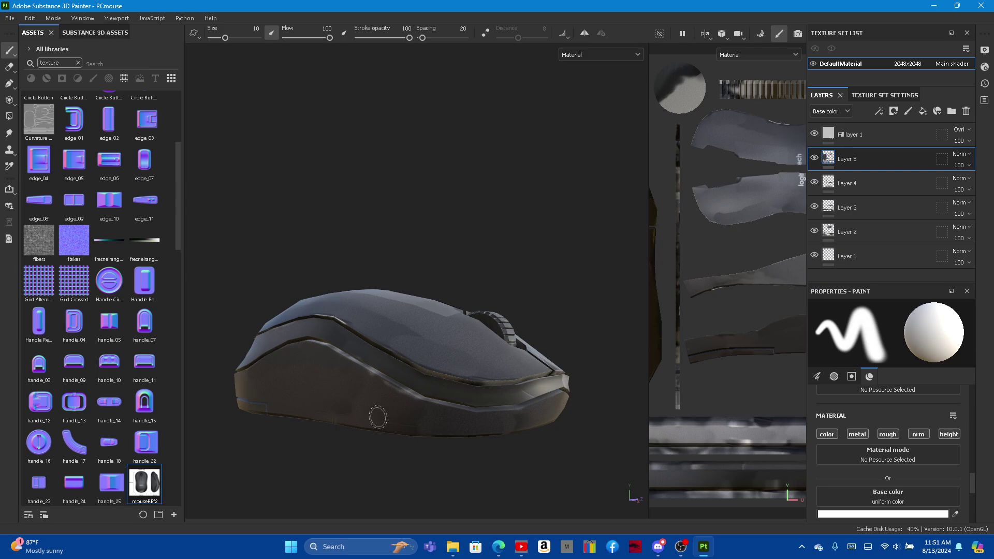
pyautogui.click(8, 99)
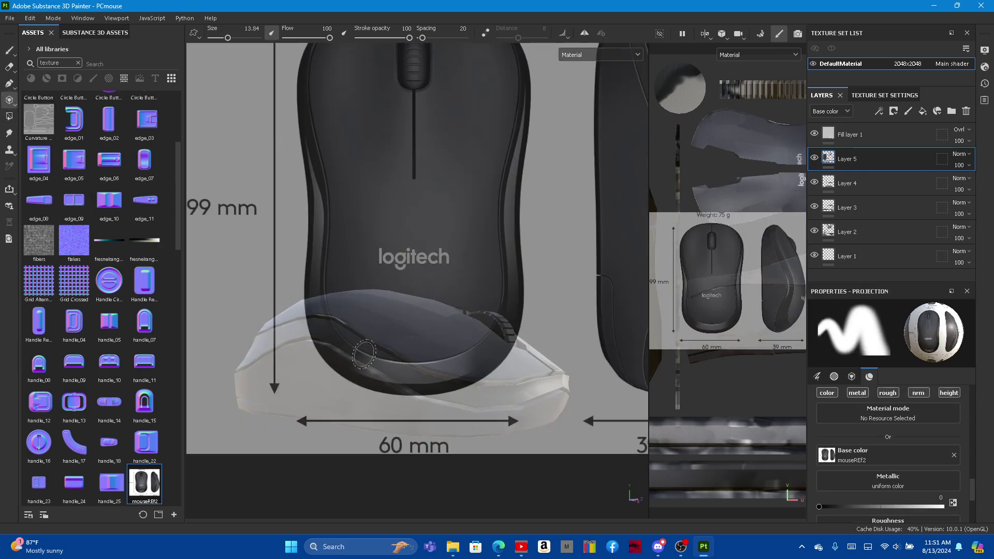
pyautogui.keyDown('ctrl'); pyautogui.moveTo(406, 336); pyautogui.dragTo(406, 336, button='right'); pyautogui.keyUp('ctrl')
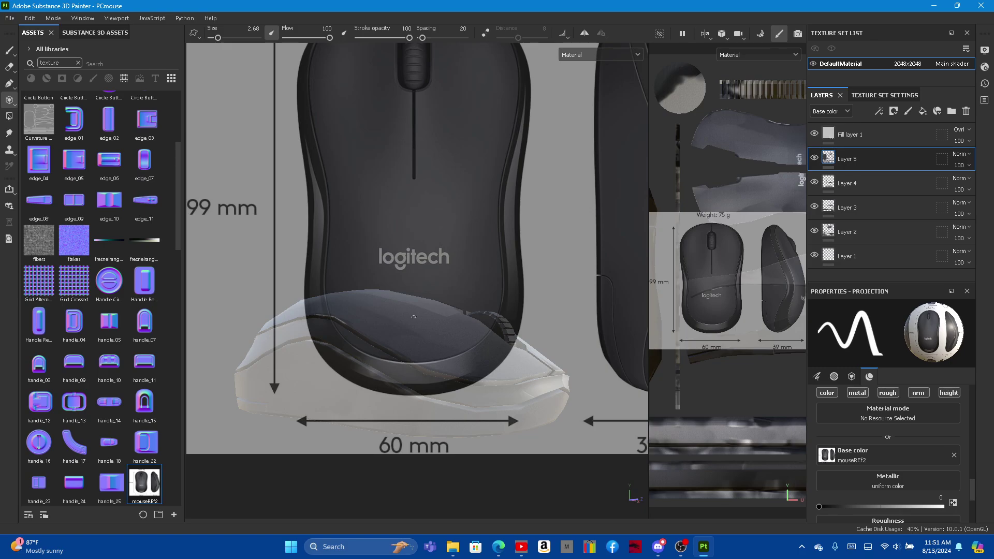
pyautogui.keyDown('ctrl'); pyautogui.moveTo(396, 351); pyautogui.dragTo(395, 350, button='right'); pyautogui.keyUp('ctrl')
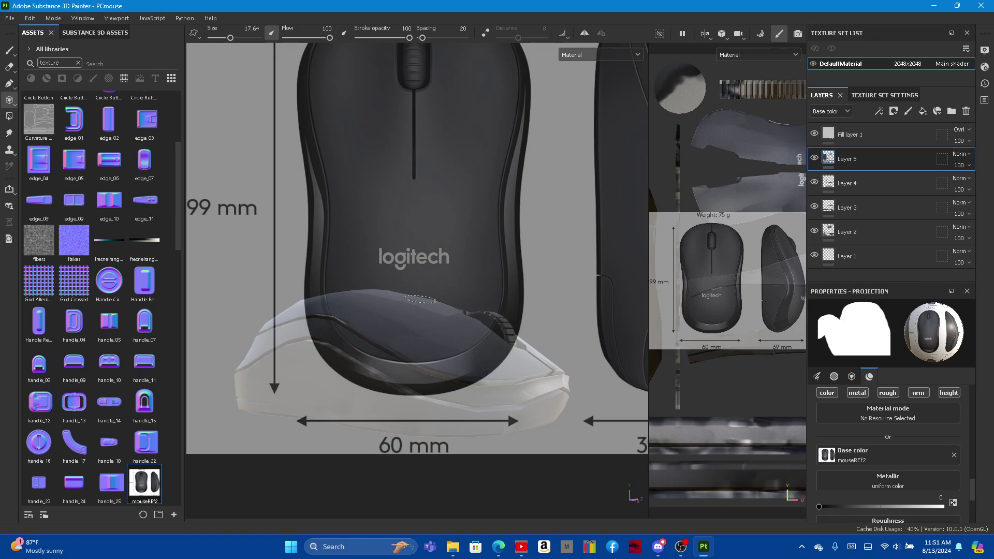
# Step: Scale up and move the reference image over the model, and reduce the brush to about 3
pyautogui.press('s')
pyautogui.moveTo(426, 302); pyautogui.dragTo(433, 315, button='right')
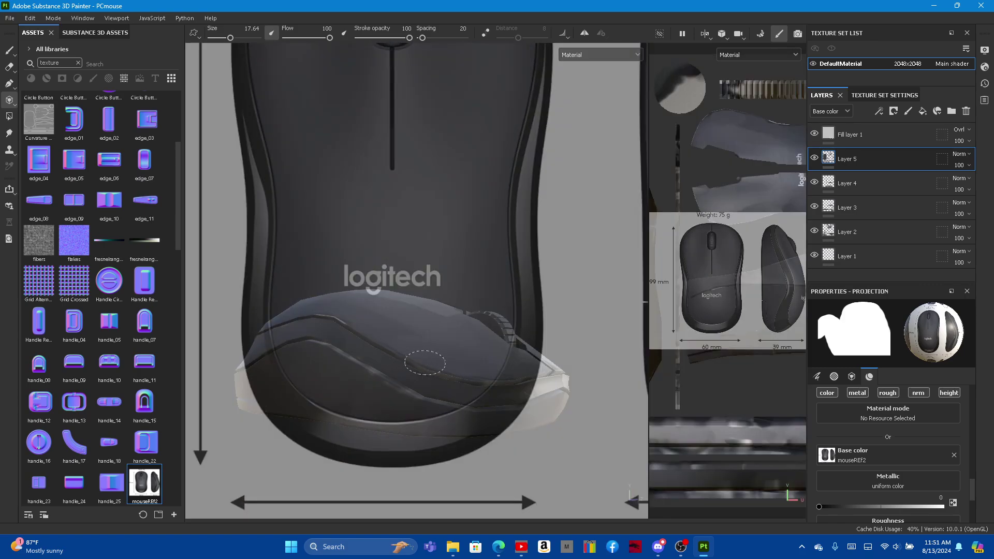
pyautogui.moveTo(424, 362)
pyautogui.keyDown('alt'); pyautogui.mouseDown(button='right')
pyautogui.moveTo(449, 299)
pyautogui.moveTo(454, 309)
pyautogui.mouseUp(button='right'); pyautogui.keyUp('alt')
pyautogui.keyDown('alt'); pyautogui.moveTo(477, 342); pyautogui.dragTo(328, 290, button='right'); pyautogui.keyUp('alt')
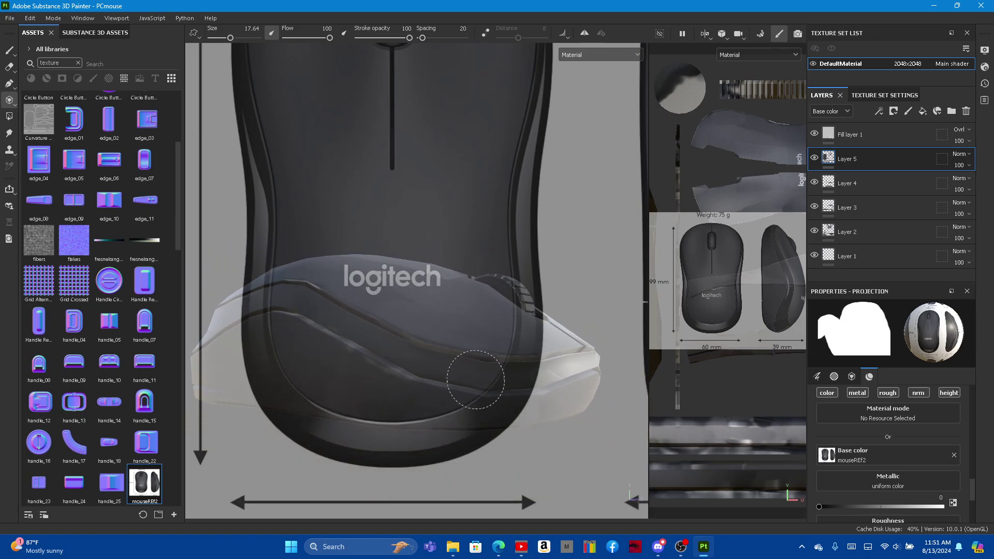
pyautogui.moveTo(473, 352)
pyautogui.mouseDown(button='right')
pyautogui.moveTo(505, 357)
pyautogui.moveTo(497, 371)
pyautogui.moveTo(538, 418)
pyautogui.mouseUp(button='right')
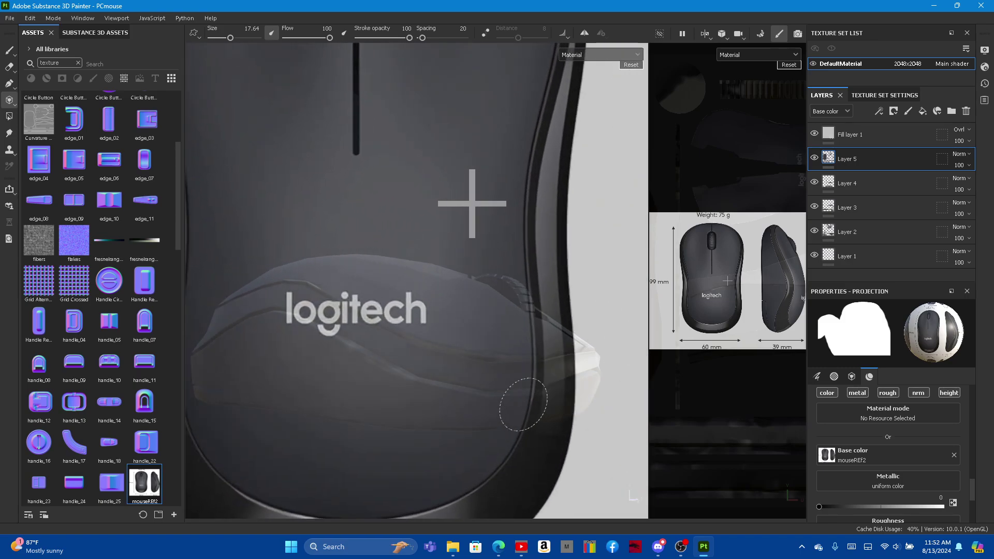
pyautogui.moveTo(523, 404)
pyautogui.mouseDown(button='middle')
pyautogui.moveTo(545, 317)
pyautogui.moveTo(602, 244)
pyautogui.moveTo(647, 245)
pyautogui.moveTo(644, 237)
pyautogui.mouseUp(button='middle')
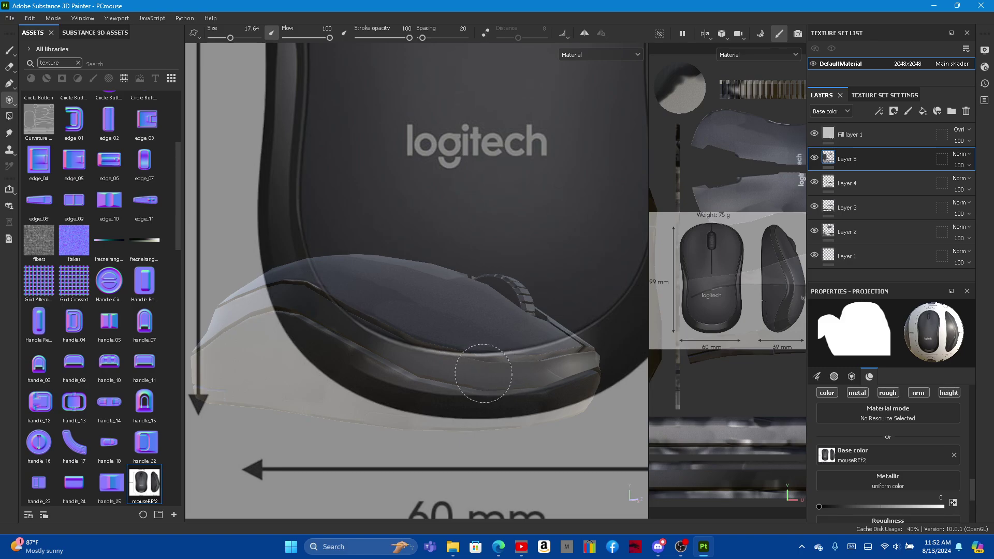
pyautogui.keyDown('ctrl'); pyautogui.moveTo(483, 374); pyautogui.dragTo(484, 373, button='right'); pyautogui.keyUp('ctrl')
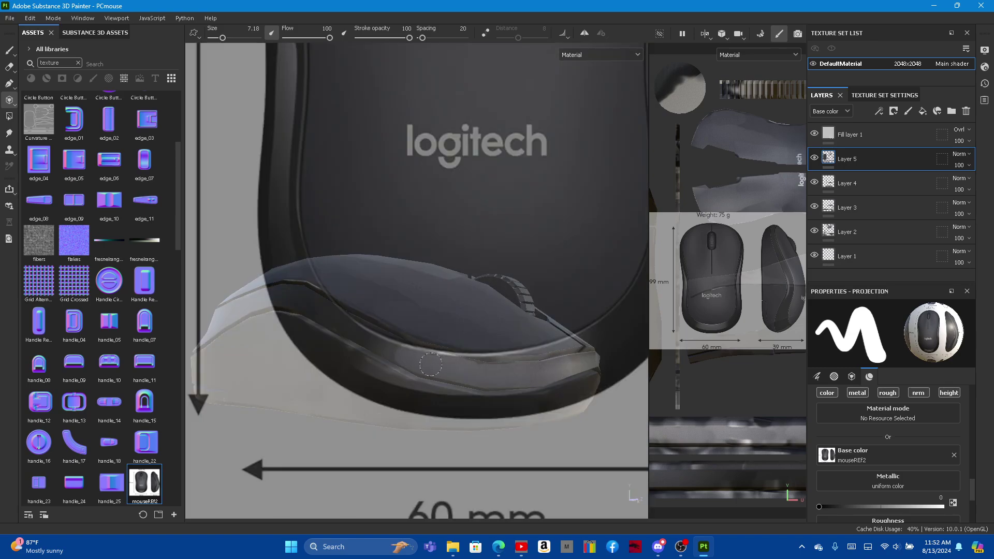
# Step: Shift and rotate the mouse so its side matches the reference photo
pyautogui.moveTo(433, 365); pyautogui.dragTo(484, 383, button='middle')
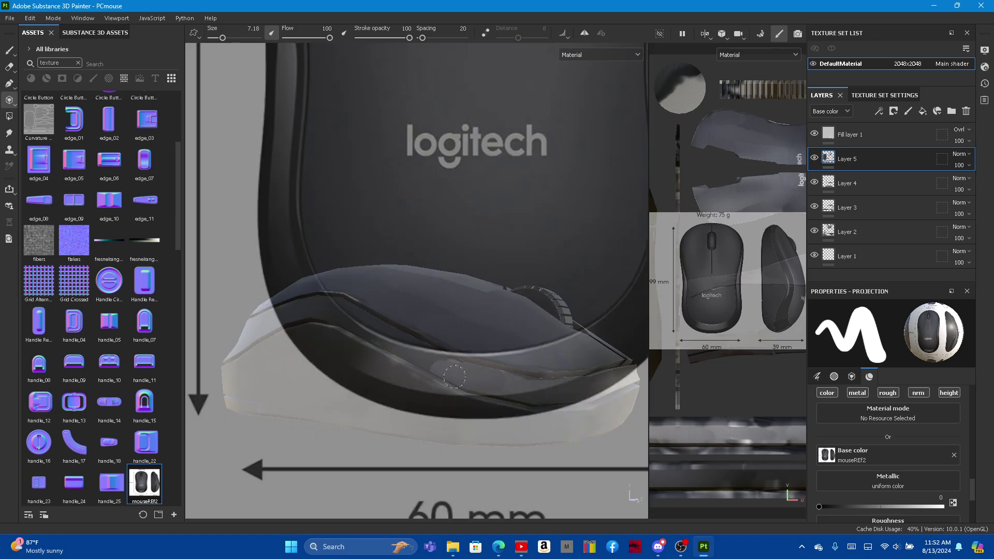
pyautogui.moveTo(463, 374)
pyautogui.mouseDown(button='middle')
pyautogui.moveTo(491, 396)
pyautogui.moveTo(473, 377)
pyautogui.mouseUp(button='middle')
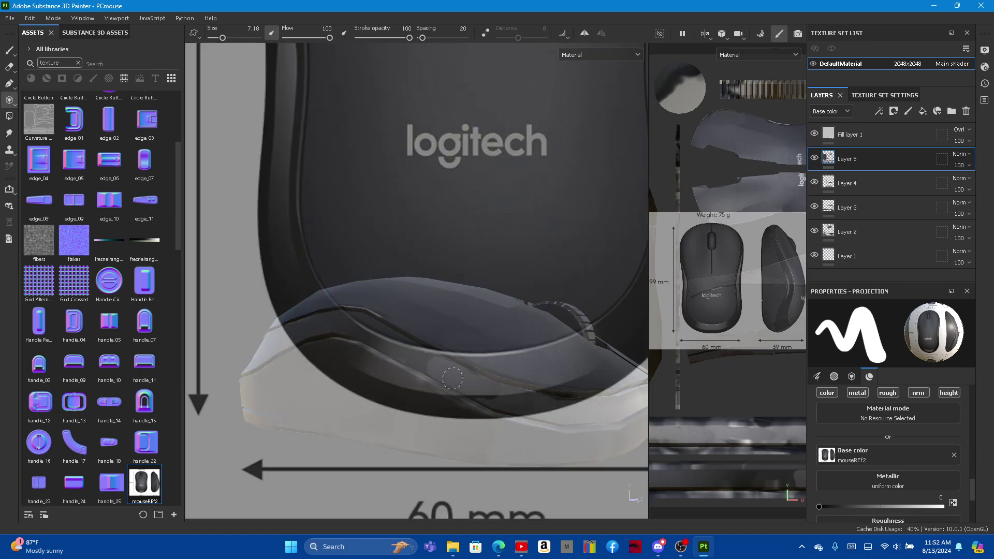
pyautogui.moveTo(453, 378); pyautogui.dragTo(512, 397, button='middle')
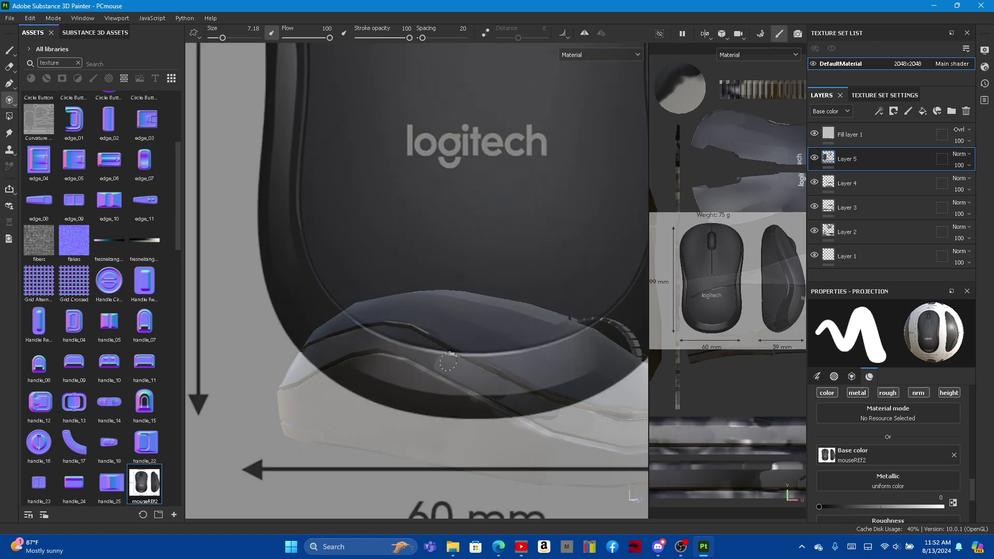
pyautogui.moveTo(467, 372); pyautogui.dragTo(506, 392, button='middle')
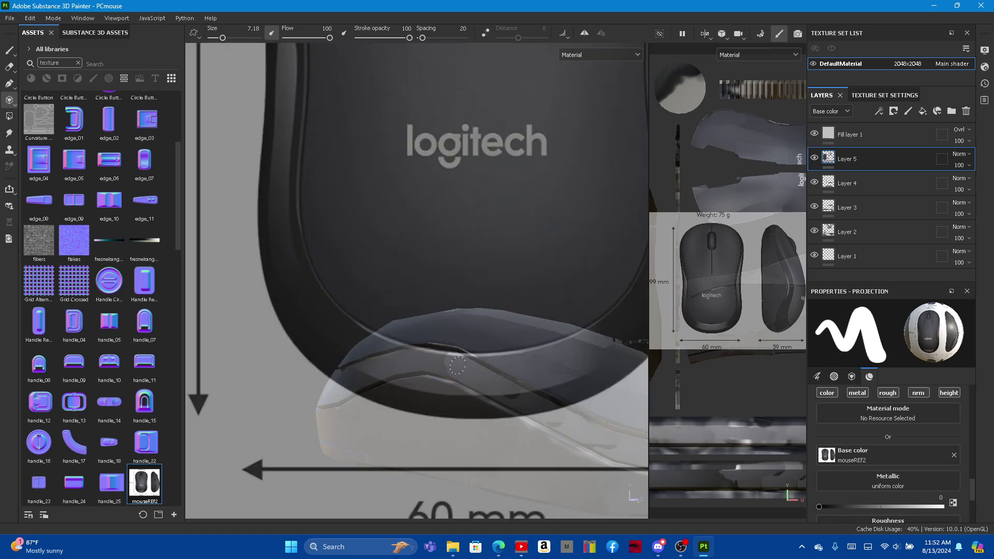
pyautogui.moveTo(458, 366); pyautogui.dragTo(447, 380, button='middle')
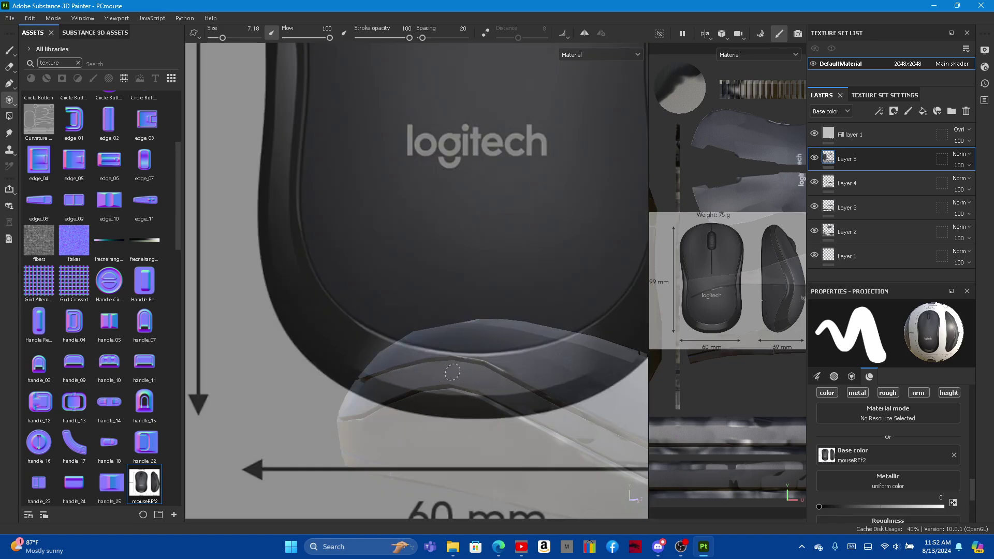
pyautogui.moveTo(453, 372)
pyautogui.keyDown('alt'); pyautogui.mouseDown()
pyautogui.moveTo(459, 385)
pyautogui.moveTo(448, 382)
pyautogui.mouseUp(); pyautogui.keyUp('alt')
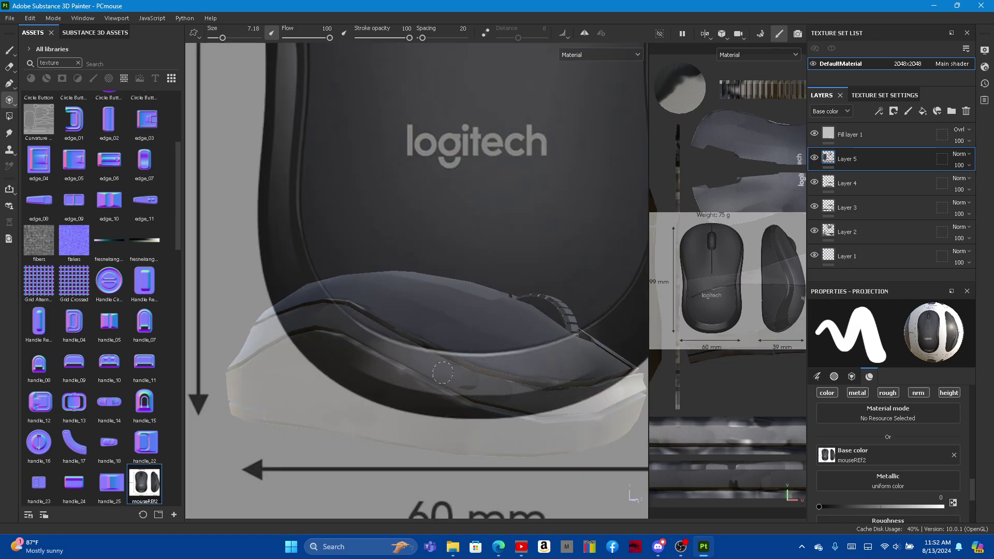
pyautogui.moveTo(467, 384)
pyautogui.keyDown('alt'); pyautogui.mouseDown()
pyautogui.moveTo(449, 384)
pyautogui.moveTo(504, 350)
pyautogui.mouseUp(); pyautogui.keyUp('alt')
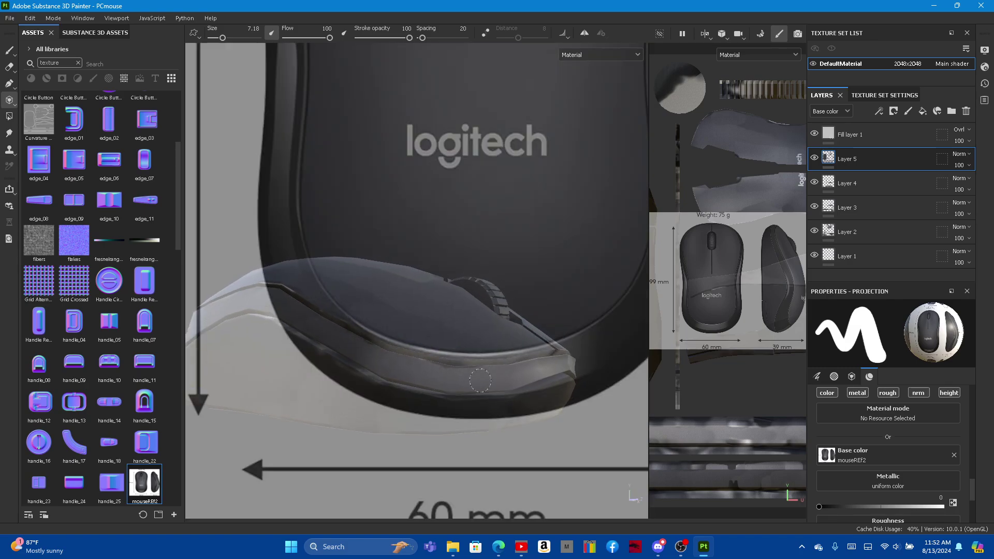
# Step: Project reference detail across the mouse front under the wheel, then check it in Paint mode
pyautogui.click(8, 54)
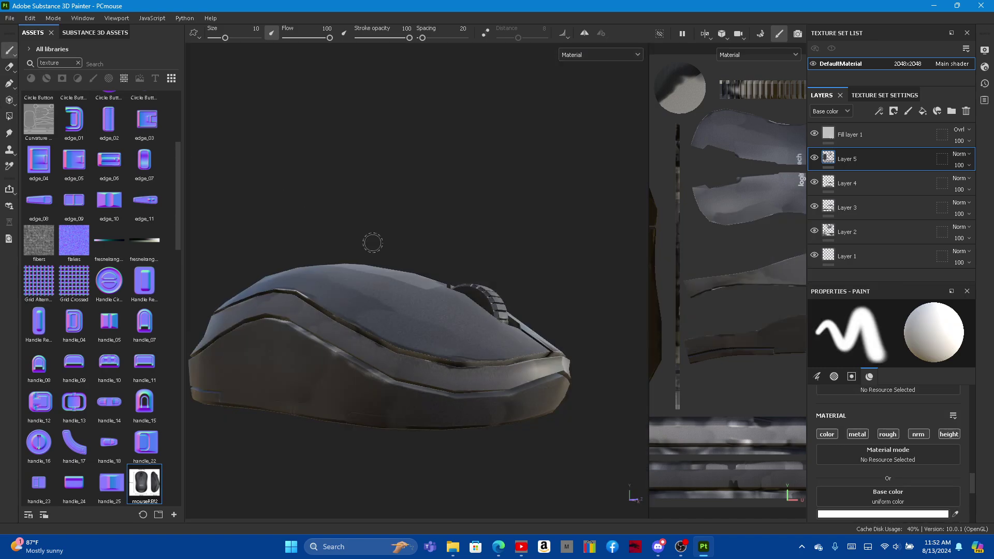
pyautogui.moveTo(452, 339)
pyautogui.keyDown('alt'); pyautogui.mouseDown()
pyautogui.moveTo(470, 397)
pyautogui.moveTo(424, 382)
pyautogui.mouseUp(); pyautogui.keyUp('alt')
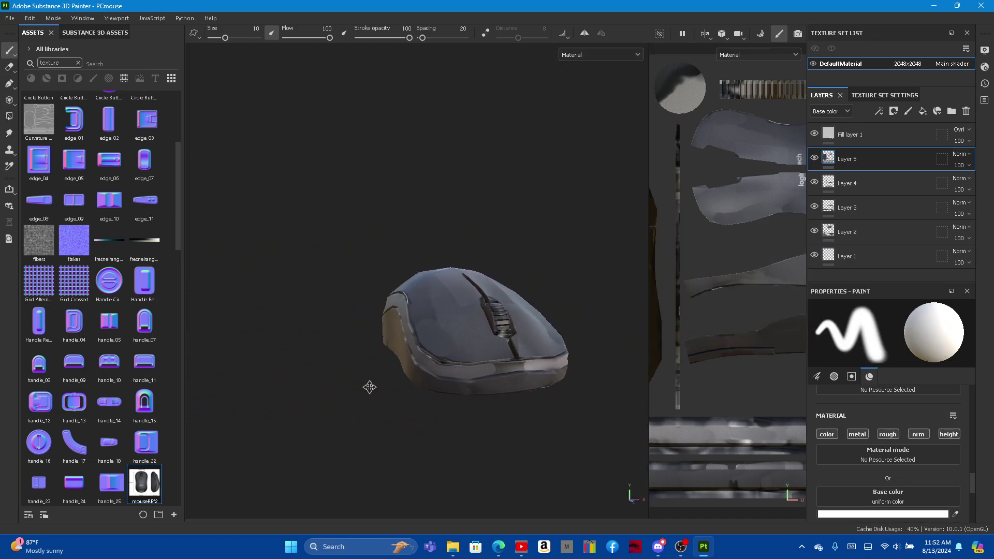
pyautogui.scroll(5, 424, 382)
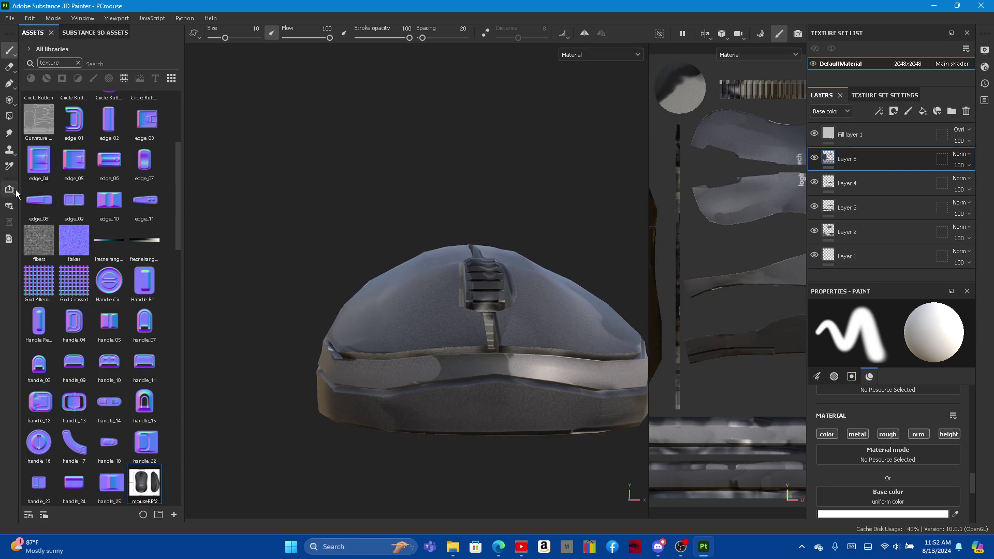
pyautogui.click(8, 101)
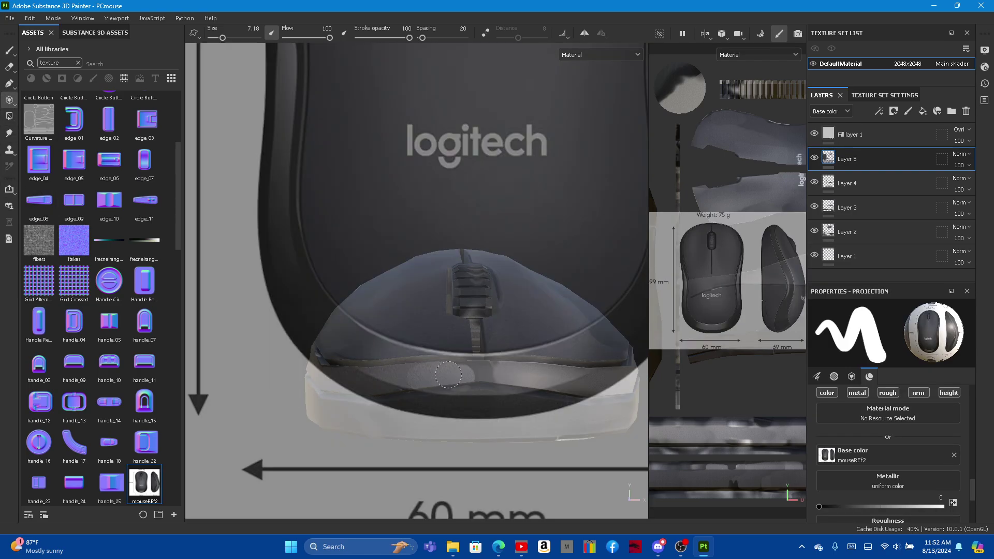
pyautogui.moveTo(448, 375)
pyautogui.mouseDown()
pyautogui.moveTo(414, 374)
pyautogui.moveTo(499, 381)
pyautogui.mouseUp()
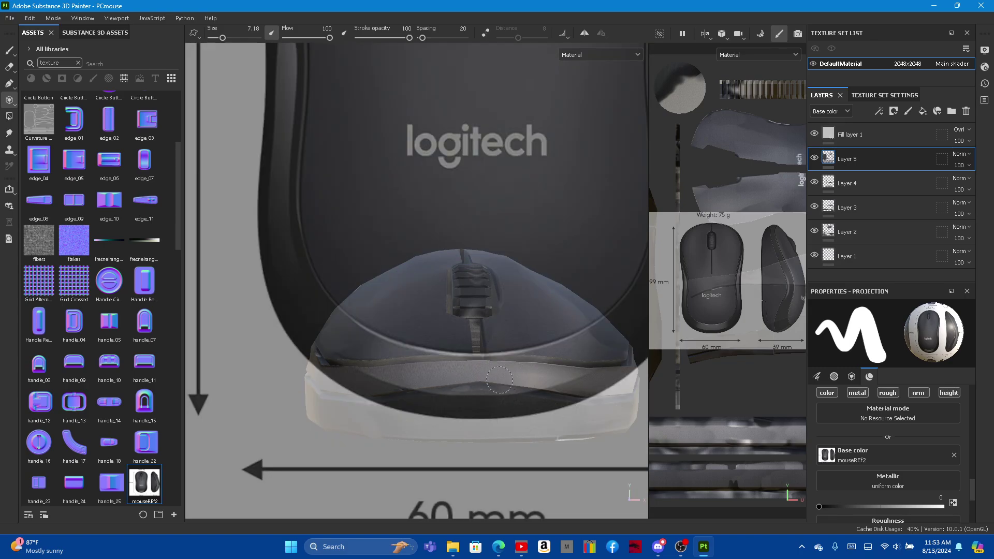
pyautogui.click(10, 51)
pyautogui.moveTo(466, 430)
pyautogui.keyDown('alt'); pyautogui.mouseDown()
pyautogui.moveTo(424, 409)
pyautogui.moveTo(411, 433)
pyautogui.moveTo(471, 433)
pyautogui.moveTo(277, 415)
pyautogui.moveTo(440, 412)
pyautogui.moveTo(462, 433)
pyautogui.moveTo(471, 417)
pyautogui.moveTo(456, 414)
pyautogui.moveTo(511, 415)
pyautogui.moveTo(406, 493)
pyautogui.moveTo(341, 520)
pyautogui.moveTo(308, 484)
pyautogui.moveTo(508, 414)
pyautogui.moveTo(402, 475)
pyautogui.moveTo(404, 443)
pyautogui.moveTo(390, 422)
pyautogui.moveTo(327, 455)
pyautogui.moveTo(333, 437)
pyautogui.moveTo(441, 403)
pyautogui.moveTo(462, 423)
pyautogui.moveTo(435, 395)
pyautogui.moveTo(451, 447)
pyautogui.moveTo(450, 359)
pyautogui.moveTo(300, 310)
pyautogui.moveTo(326, 368)
pyautogui.moveTo(388, 348)
pyautogui.moveTo(470, 382)
pyautogui.moveTo(389, 417)
pyautogui.mouseUp(); pyautogui.keyUp('alt')
pyautogui.scroll(2, 443, 422)
pyautogui.moveTo(389, 417)
pyautogui.keyDown('alt'); pyautogui.mouseDown(button='middle')
pyautogui.moveTo(439, 387)
pyautogui.moveTo(449, 395)
pyautogui.mouseUp(button='middle'); pyautogui.keyUp('alt')
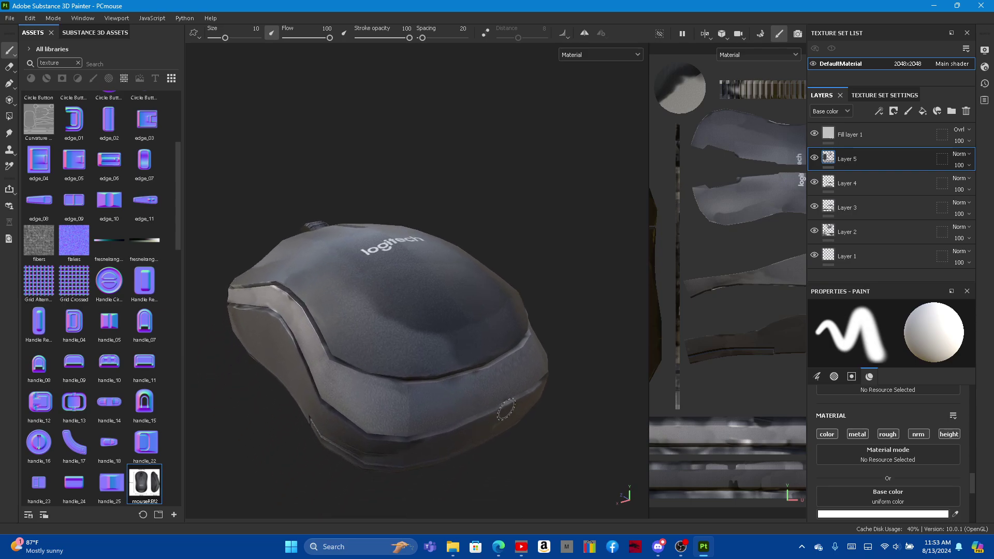
# Step: Resume projection and rotate the mouse to match the shown reference overlay
pyautogui.click(14, 105)
pyautogui.moveTo(409, 339)
pyautogui.keyDown('alt'); pyautogui.mouseDown()
pyautogui.moveTo(454, 233)
pyautogui.moveTo(454, 242)
pyautogui.mouseUp(); pyautogui.keyUp('alt')
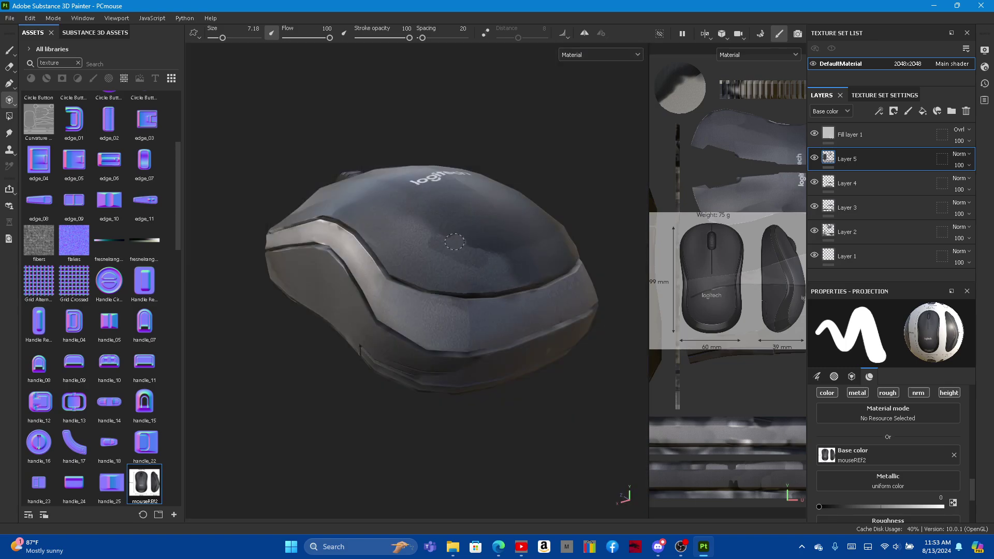
pyautogui.press('s')
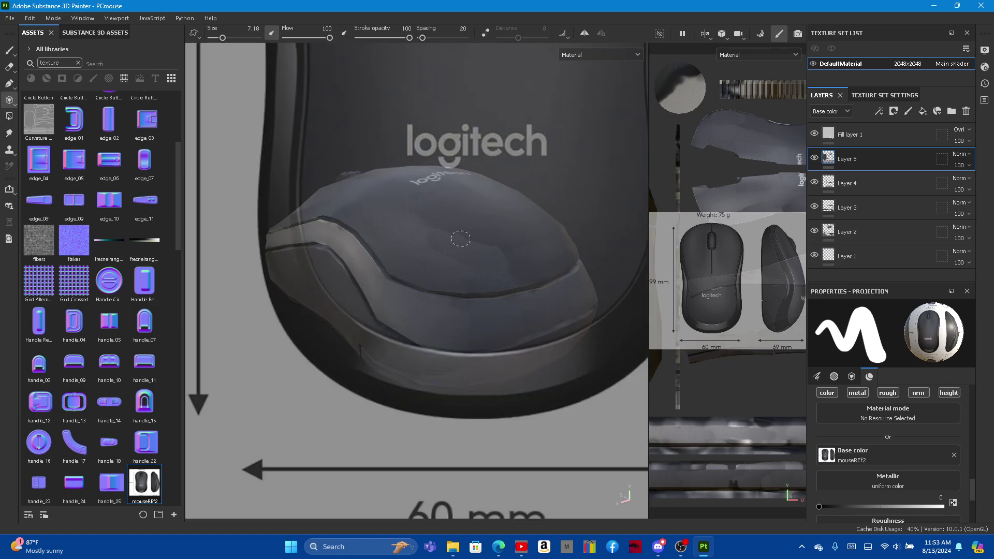
pyautogui.keyDown('alt'); pyautogui.moveTo(460, 239); pyautogui.dragTo(420, 261); pyautogui.keyUp('alt')
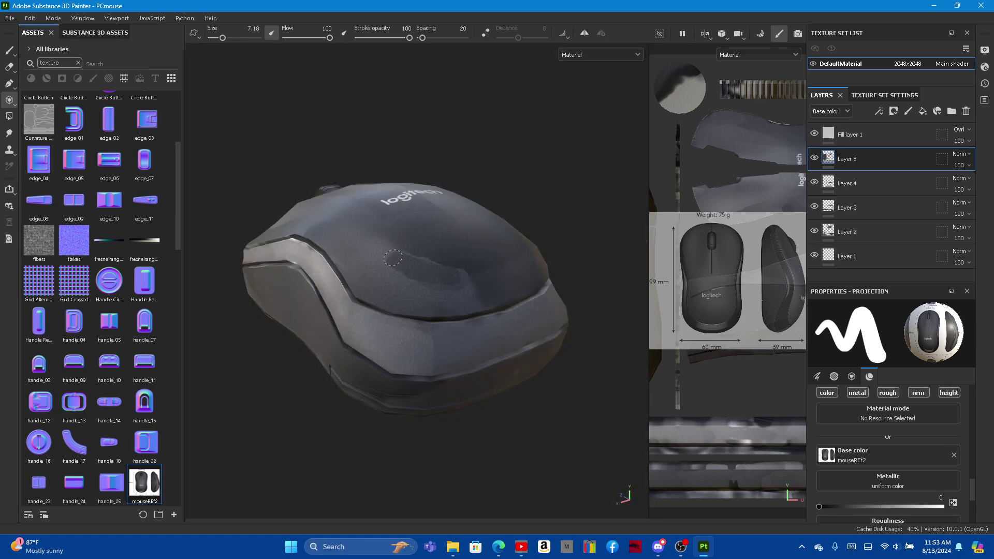
# Step: Toggle the reference overlay repeatedly to compare it against the model
pyautogui.press('s')
pyautogui.press('s')
pyautogui.press('s')
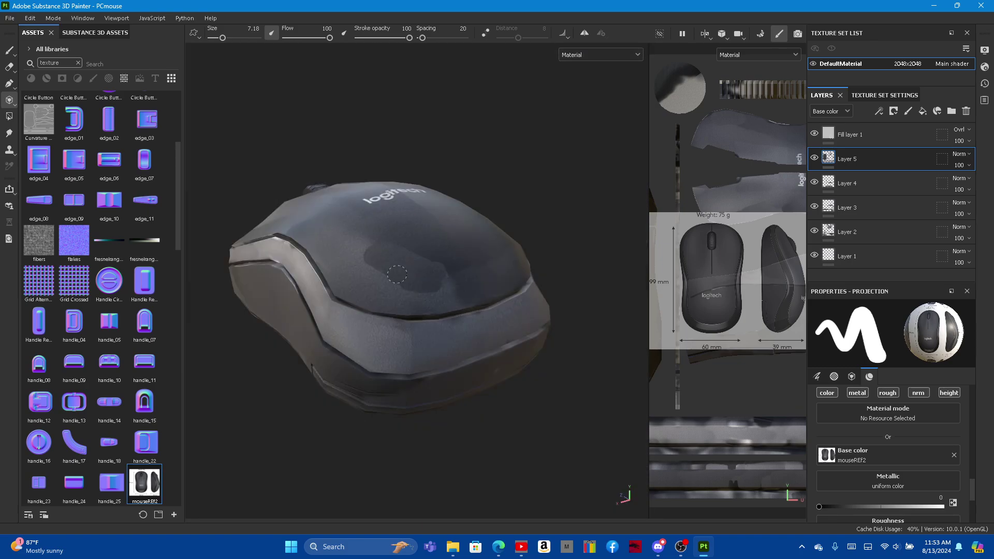
pyautogui.press('s')
pyautogui.press('s')
pyautogui.press('s')
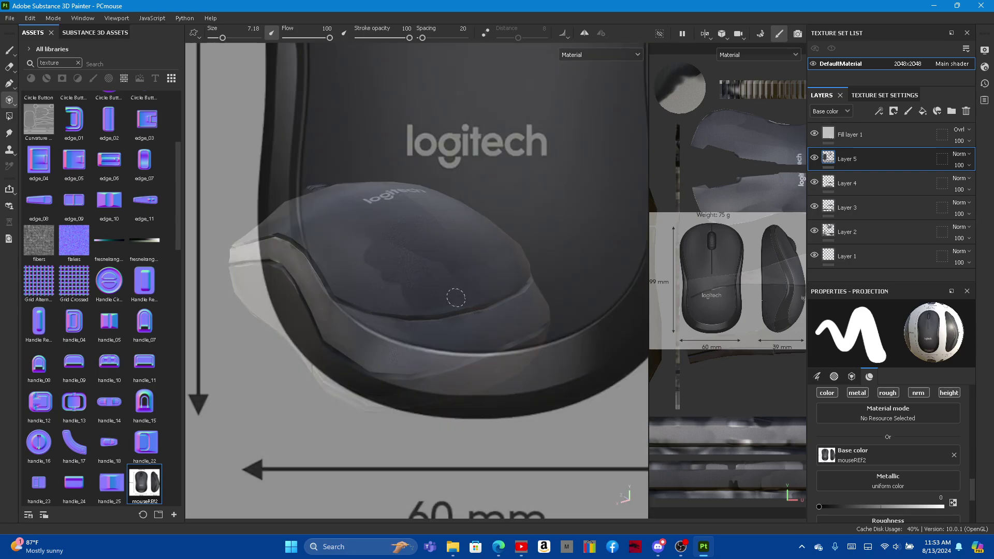
pyautogui.press('s')
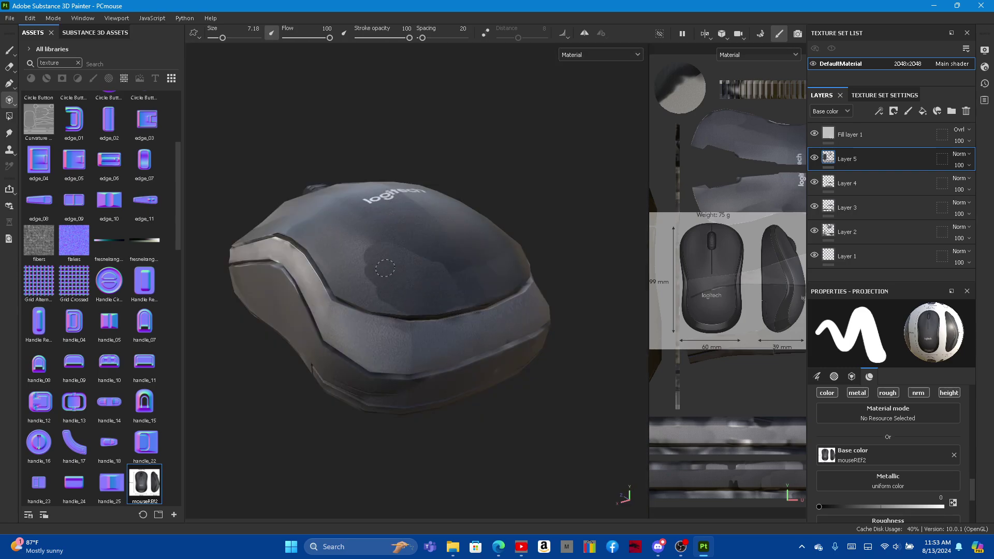
pyautogui.press('s')
pyautogui.press('s')
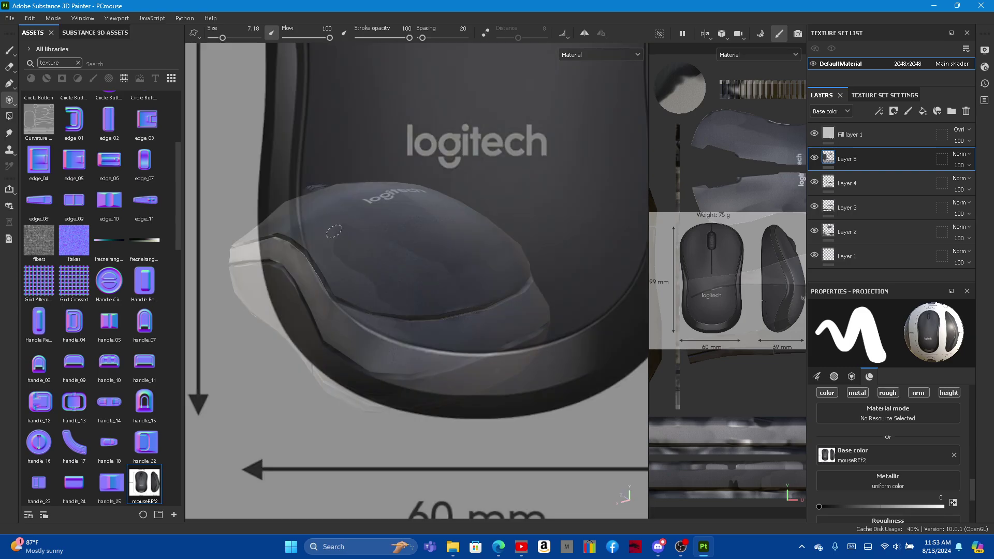
pyautogui.press('s')
pyautogui.press('s')
pyautogui.press('s')
pyautogui.press('s')
pyautogui.press('s')
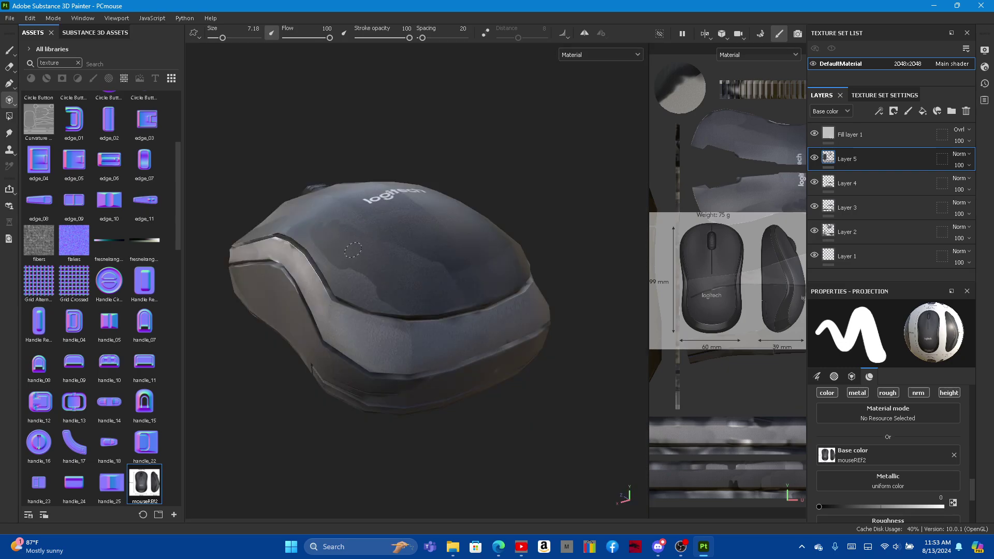
pyautogui.press('s')
pyautogui.press('s')
pyautogui.press('s')
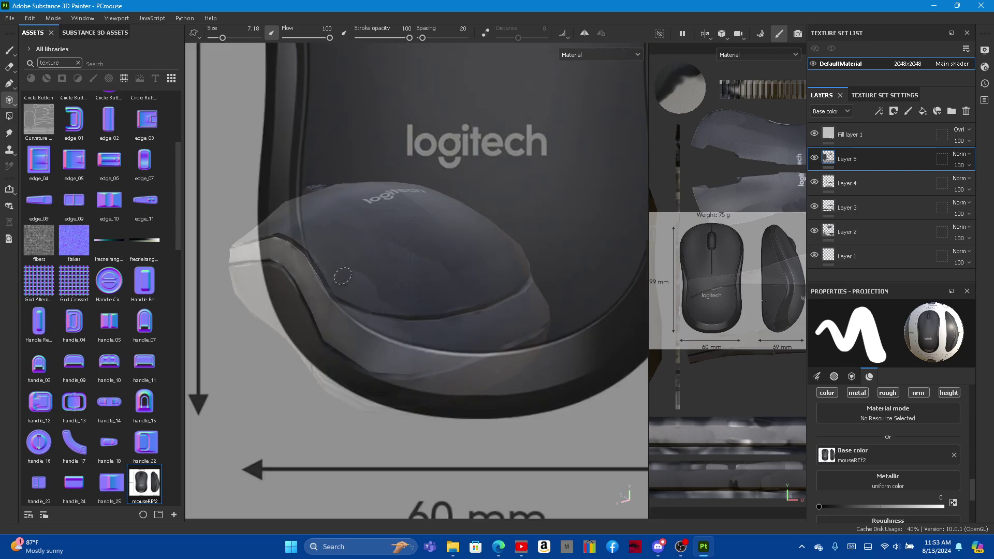
pyautogui.press('s')
pyautogui.press('s')
pyautogui.press('s')
pyautogui.press('s')
pyautogui.press('s')
pyautogui.press('s')
pyautogui.press('s')
pyautogui.press('s')
# Step: Line up the mouse top beneath the reference photo for projection
pyautogui.click(9, 49)
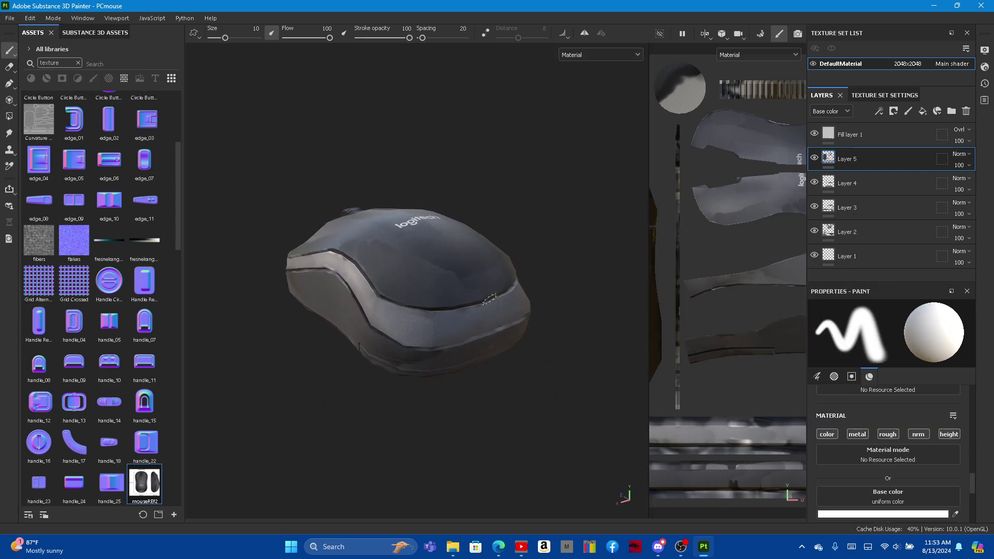
pyautogui.moveTo(362, 387)
pyautogui.keyDown('alt'); pyautogui.mouseDown()
pyautogui.moveTo(355, 469)
pyautogui.moveTo(498, 369)
pyautogui.moveTo(337, 415)
pyautogui.mouseUp(); pyautogui.keyUp('alt')
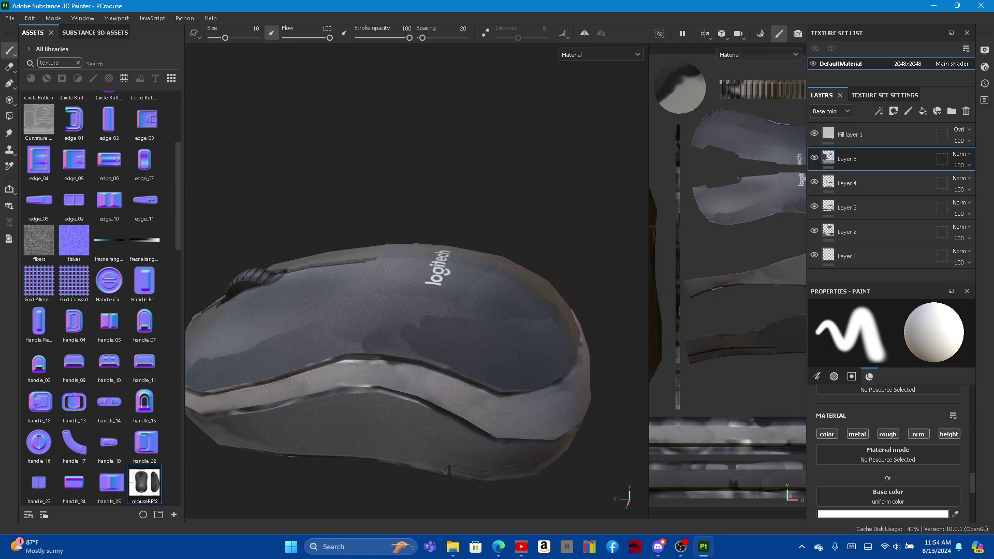
pyautogui.click(9, 101)
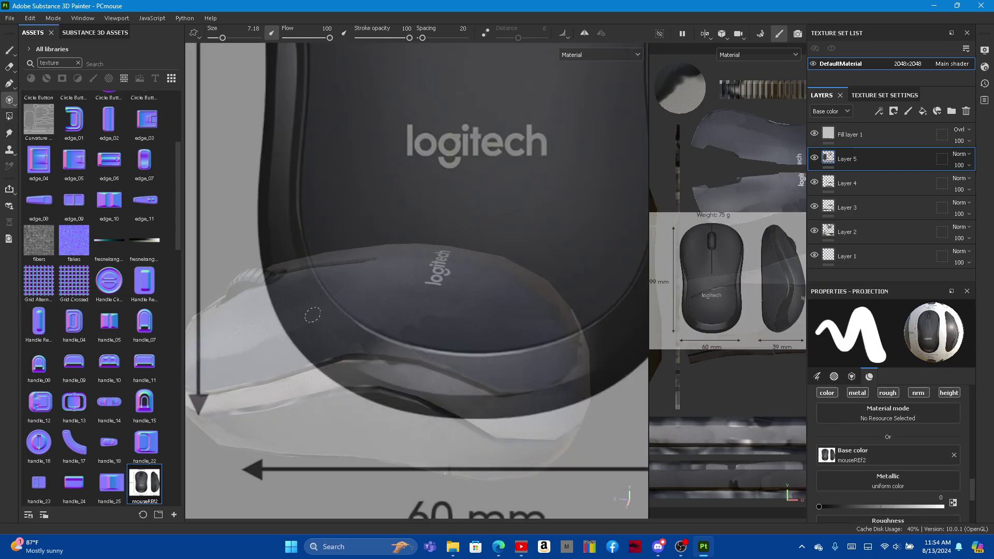
pyautogui.keyDown('alt'); pyautogui.moveTo(364, 273); pyautogui.dragTo(437, 165); pyautogui.keyUp('alt')
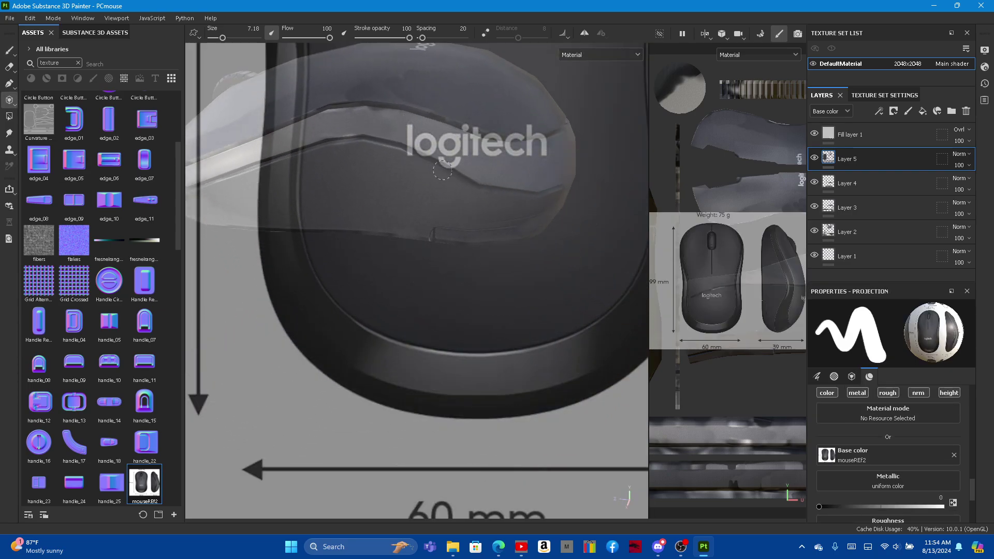
pyautogui.moveTo(219, 261)
pyautogui.keyDown('alt'); pyautogui.mouseDown()
pyautogui.moveTo(233, 278)
pyautogui.moveTo(250, 406)
pyautogui.moveTo(356, 222)
pyautogui.mouseUp(); pyautogui.keyUp('alt')
pyautogui.moveTo(356, 222)
pyautogui.mouseDown(button='middle')
pyautogui.moveTo(351, 187)
pyautogui.moveTo(357, 442)
pyautogui.moveTo(387, 405)
pyautogui.mouseUp(button='middle')
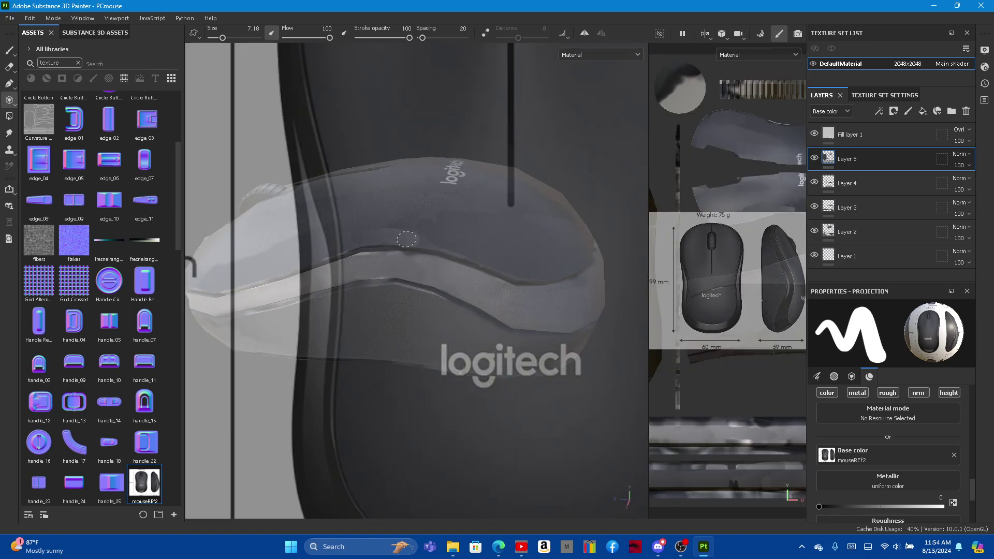
# Step: Project a stroke across the mouse body, then frame the mouse upright under the photo
pyautogui.moveTo(358, 236); pyautogui.dragTo(424, 243)
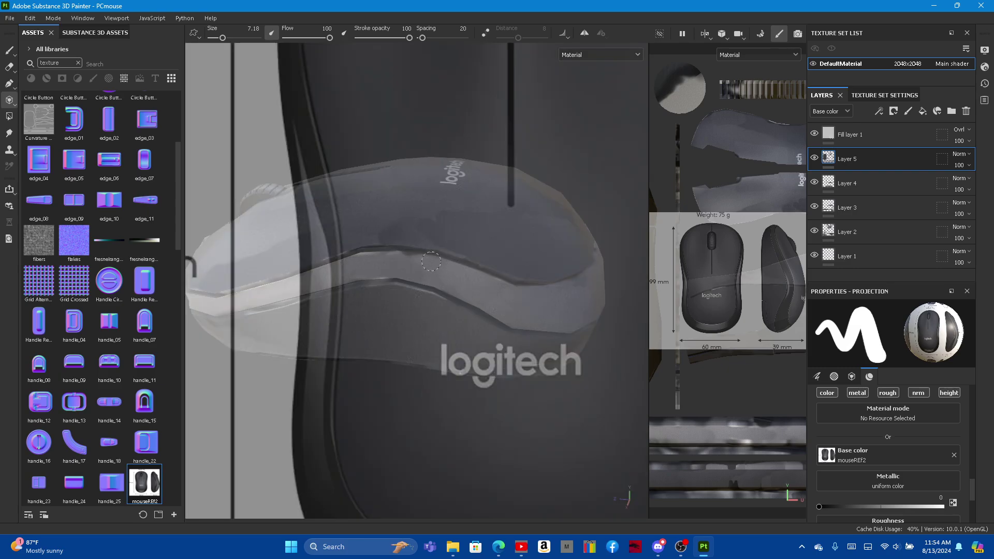
pyautogui.moveTo(460, 255)
pyautogui.keyDown('alt'); pyautogui.mouseDown()
pyautogui.moveTo(466, 200)
pyautogui.moveTo(435, 244)
pyautogui.moveTo(437, 372)
pyautogui.moveTo(427, 284)
pyautogui.moveTo(465, 279)
pyautogui.mouseUp(); pyautogui.keyUp('alt')
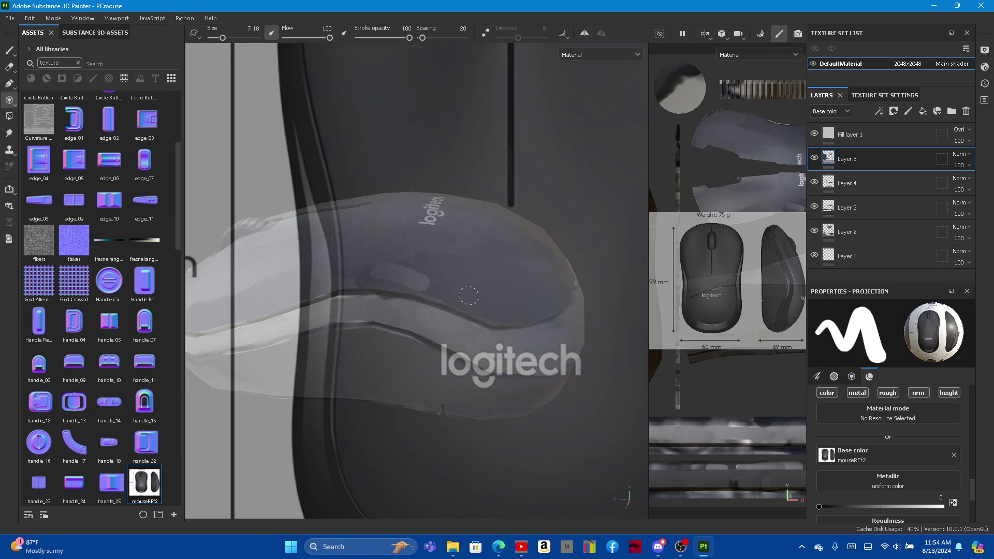
pyautogui.moveTo(495, 296)
pyautogui.keyDown('alt'); pyautogui.mouseDown()
pyautogui.moveTo(470, 188)
pyautogui.moveTo(508, 184)
pyautogui.moveTo(510, 258)
pyautogui.moveTo(439, 379)
pyautogui.moveTo(376, 403)
pyautogui.moveTo(432, 425)
pyautogui.moveTo(392, 378)
pyautogui.moveTo(464, 423)
pyautogui.moveTo(460, 409)
pyautogui.mouseUp(); pyautogui.keyUp('alt')
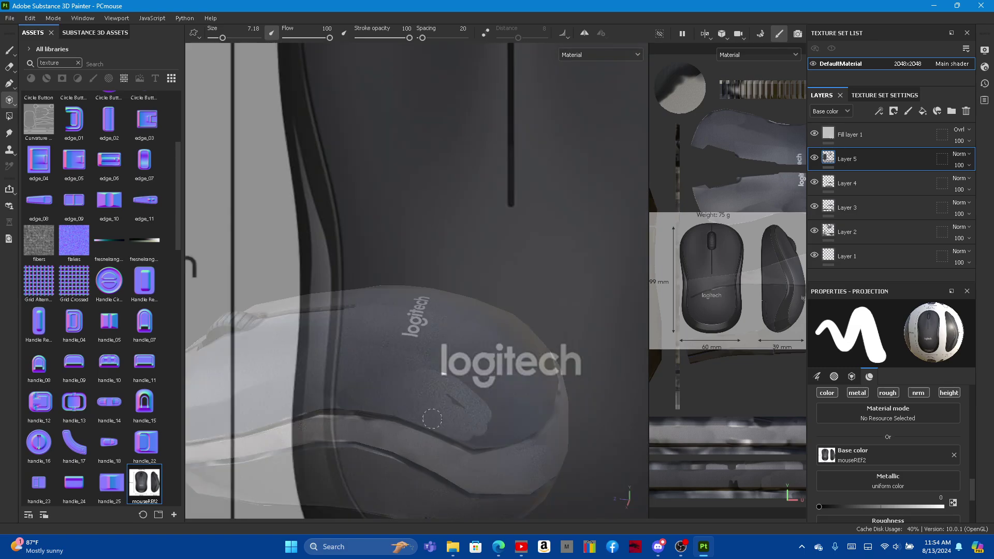
pyautogui.moveTo(478, 418)
pyautogui.keyDown('alt'); pyautogui.mouseDown()
pyautogui.moveTo(500, 421)
pyautogui.moveTo(482, 394)
pyautogui.mouseUp(); pyautogui.keyUp('alt')
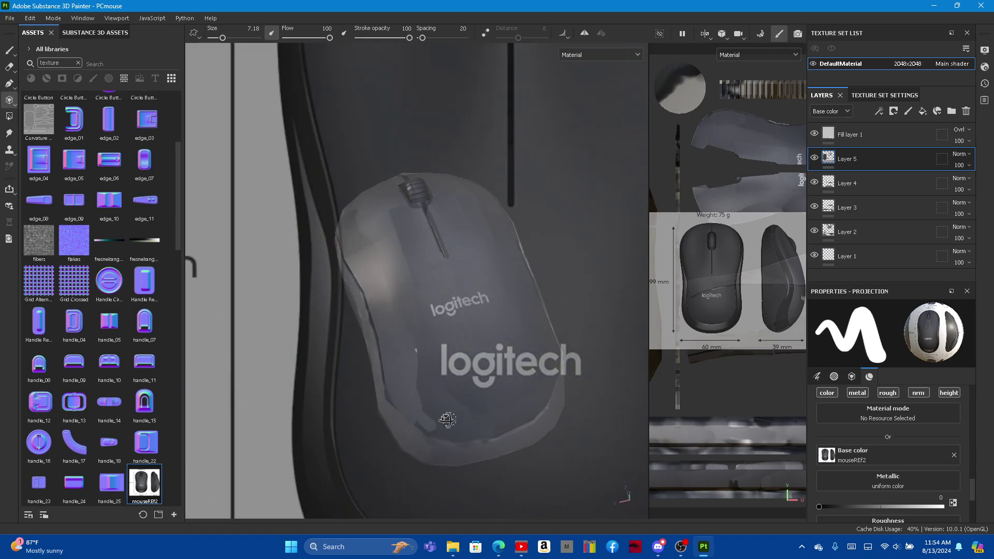
# Step: Check the painted result, then realign the reference photo to the mouse logo
pyautogui.click(8, 53)
pyautogui.moveTo(456, 290)
pyautogui.keyDown('alt'); pyautogui.mouseDown()
pyautogui.moveTo(614, 285)
pyautogui.moveTo(441, 390)
pyautogui.moveTo(442, 409)
pyautogui.moveTo(428, 402)
pyautogui.mouseUp(); pyautogui.keyUp('alt')
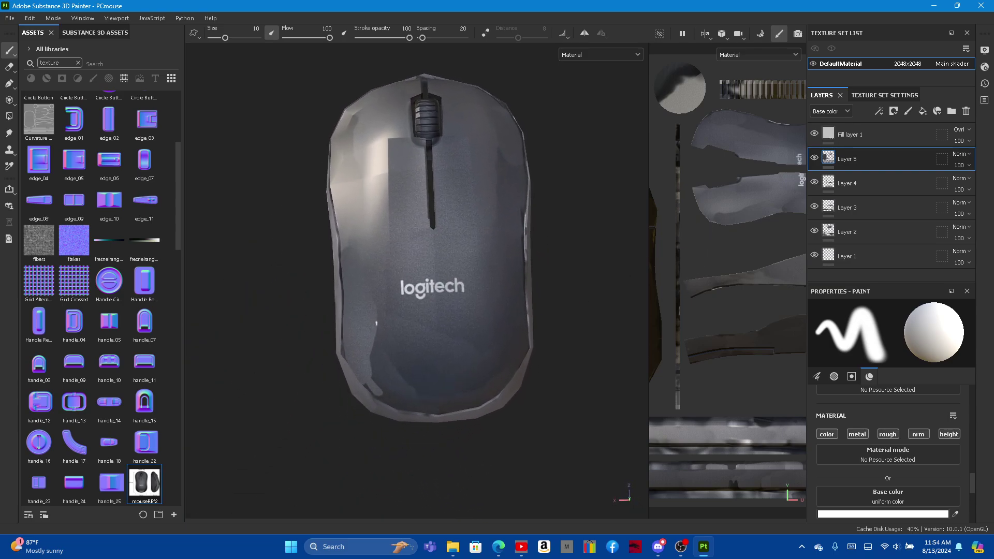
pyautogui.click(9, 100)
pyautogui.keyDown('alt'); pyautogui.moveTo(361, 322); pyautogui.dragTo(441, 267); pyautogui.keyUp('alt')
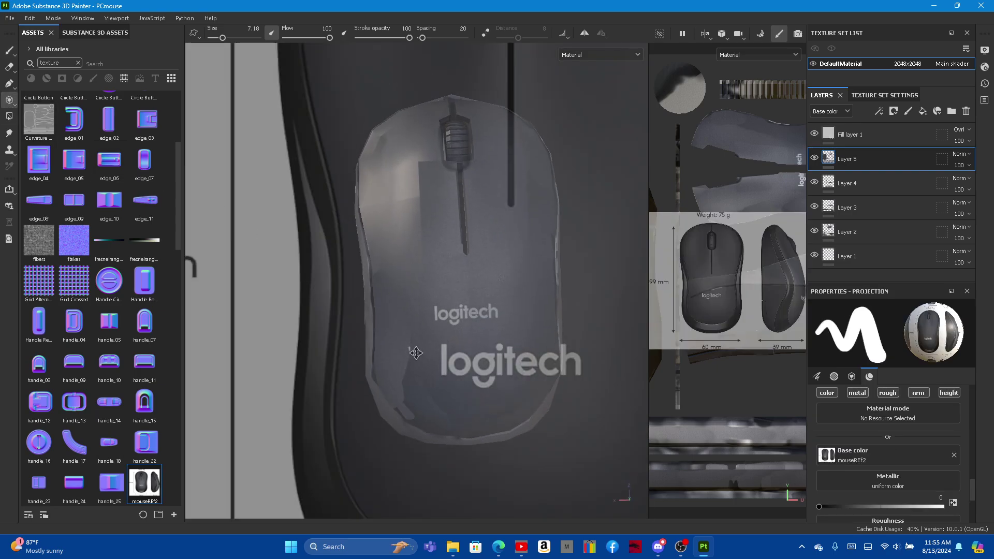
pyautogui.moveTo(469, 307); pyautogui.dragTo(421, 356, button='middle')
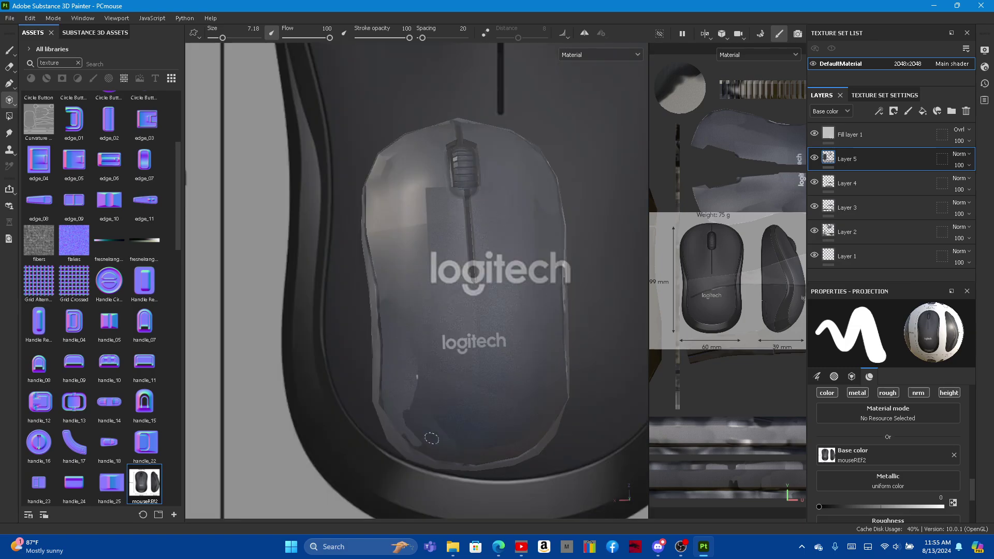
# Step: Toggle the reference overlay repeatedly to check its alignment with the model
pyautogui.press('s')
pyautogui.press('s')
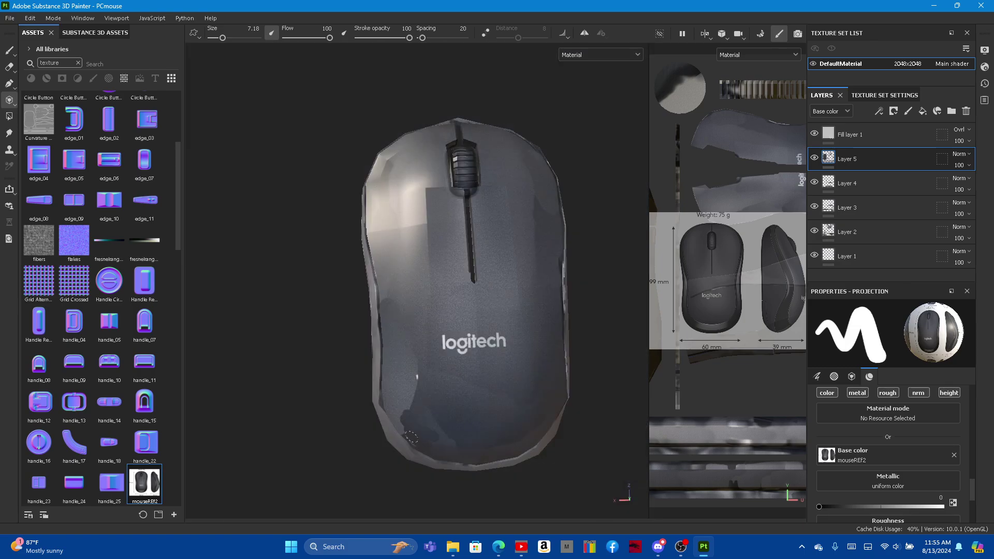
pyautogui.press('s')
pyautogui.press('s')
pyautogui.press('s')
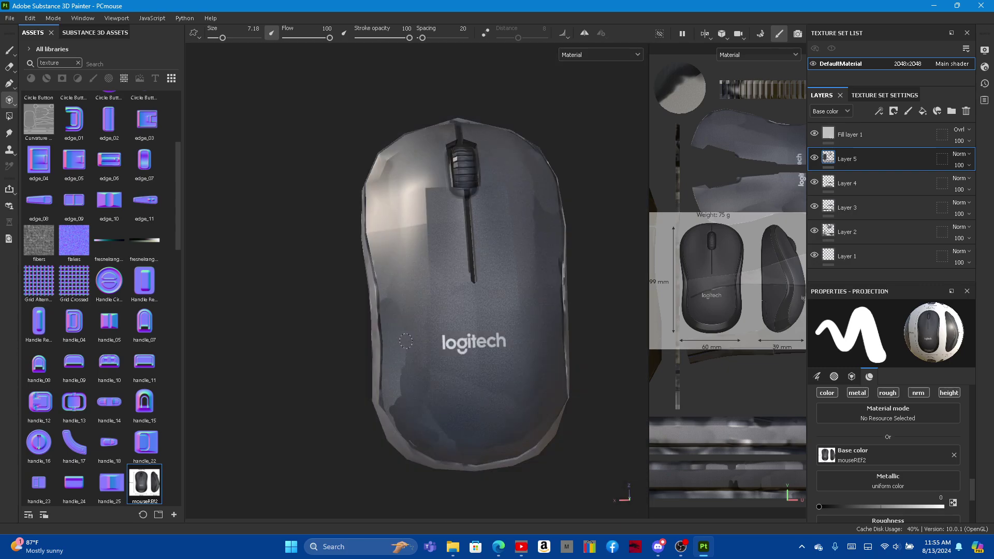
pyautogui.press('s')
pyautogui.press('s')
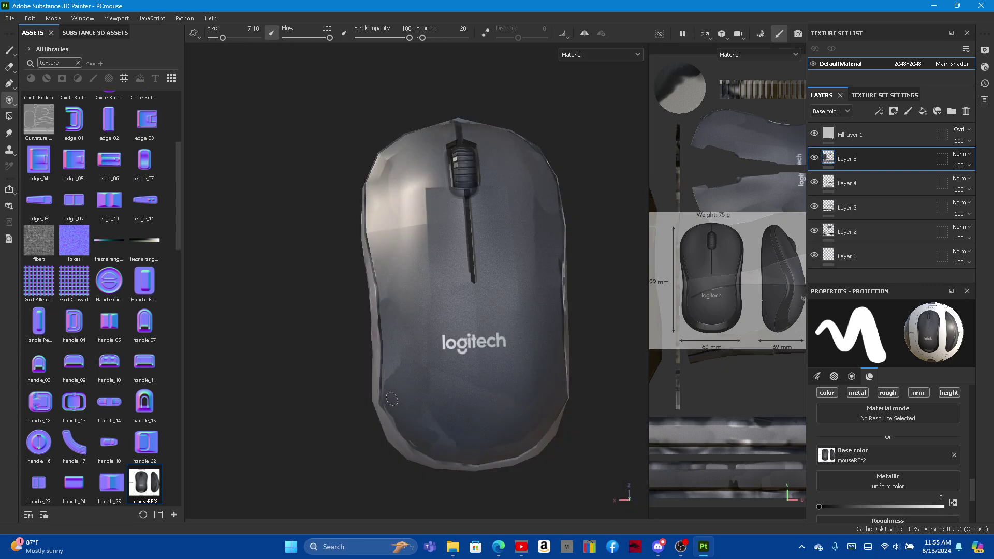
pyautogui.press('s')
pyautogui.press('s')
pyautogui.press('s')
pyautogui.press('s')
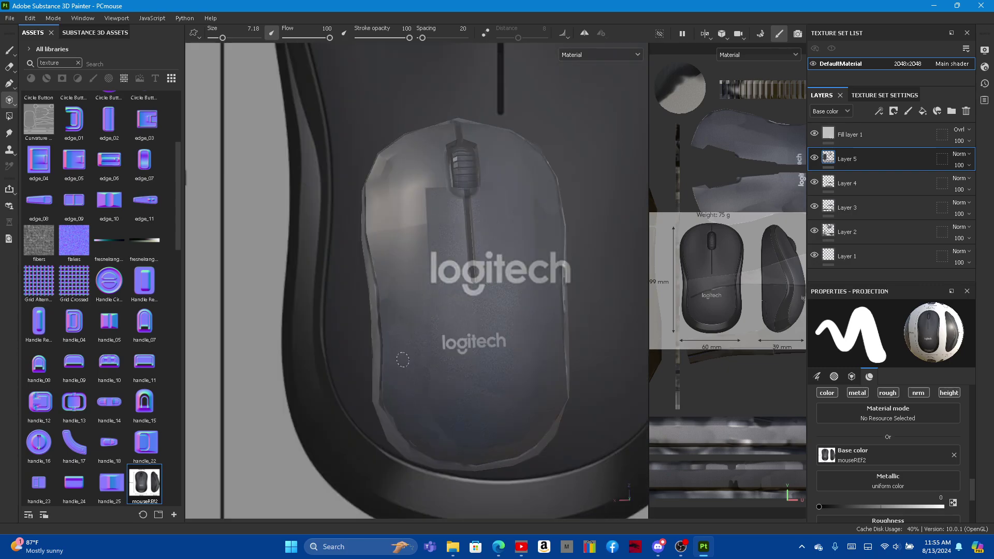
pyautogui.press('s')
pyautogui.press('s')
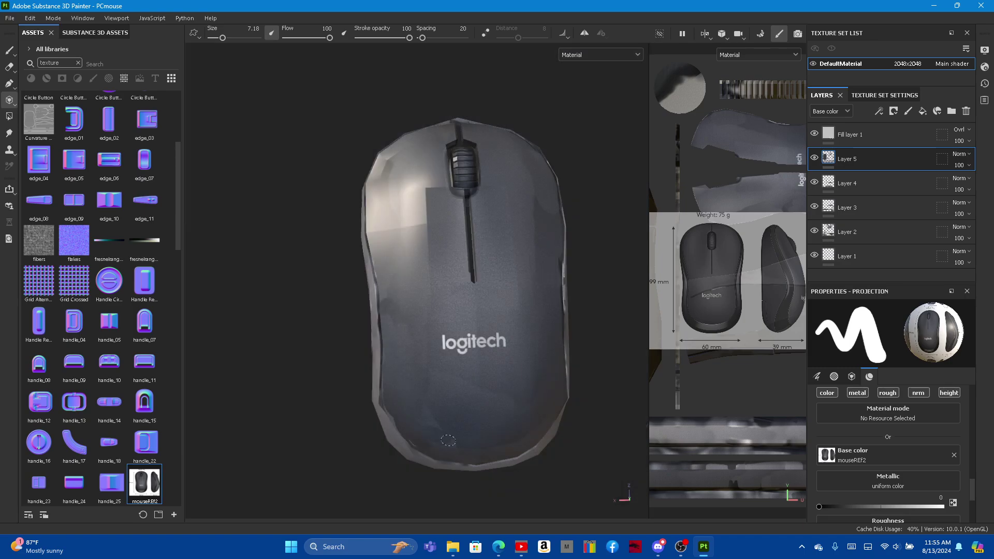
pyautogui.press('s')
pyautogui.press('s')
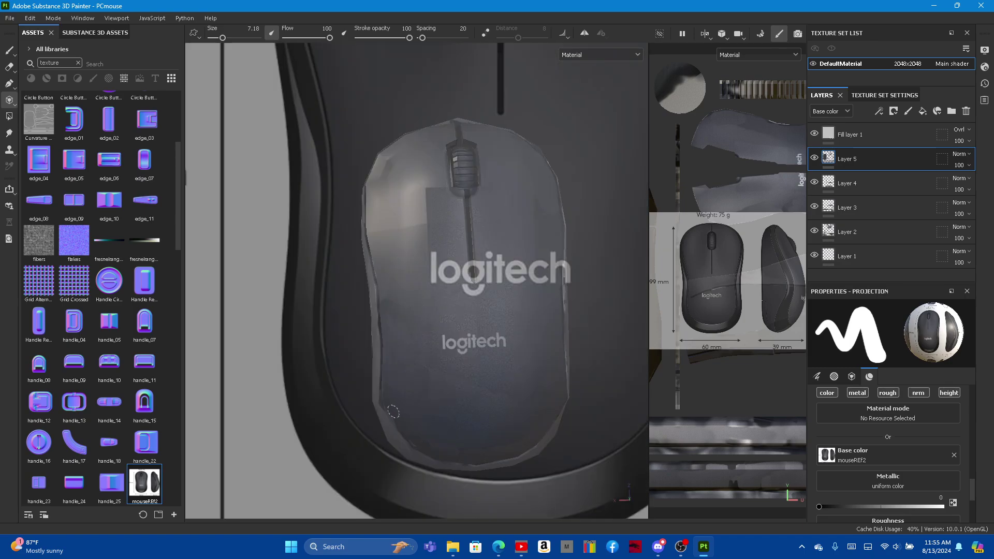
pyautogui.press('s')
pyautogui.press('s')
pyautogui.press('s')
# Step: Alternate between Paint and Projection tools while orbiting to inspect the textured mouse
pyautogui.click(12, 50)
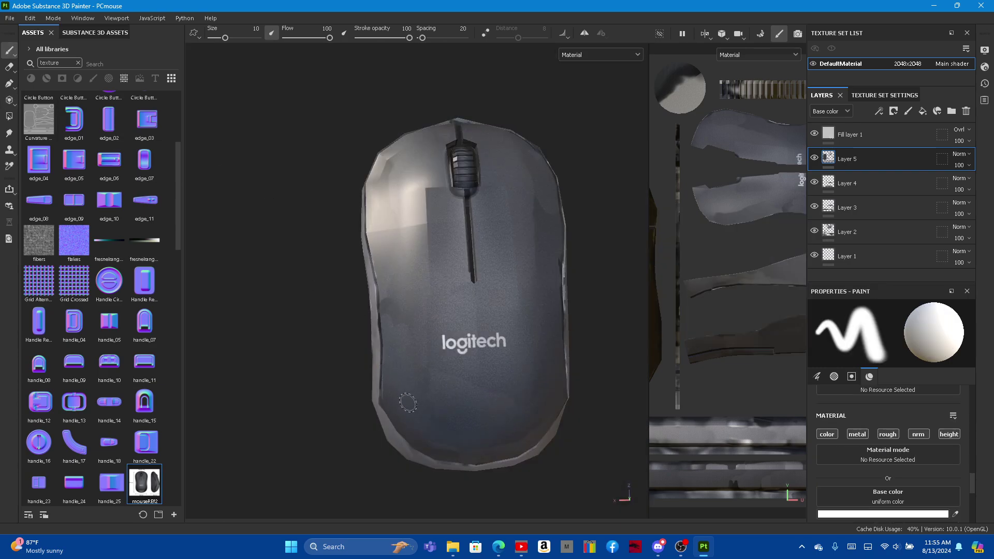
pyautogui.click(9, 100)
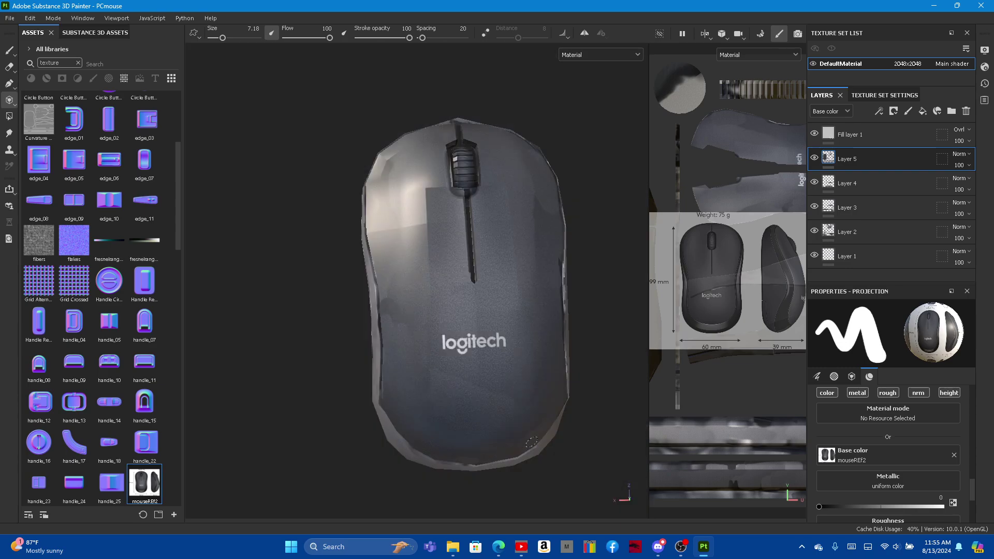
pyautogui.click(8, 51)
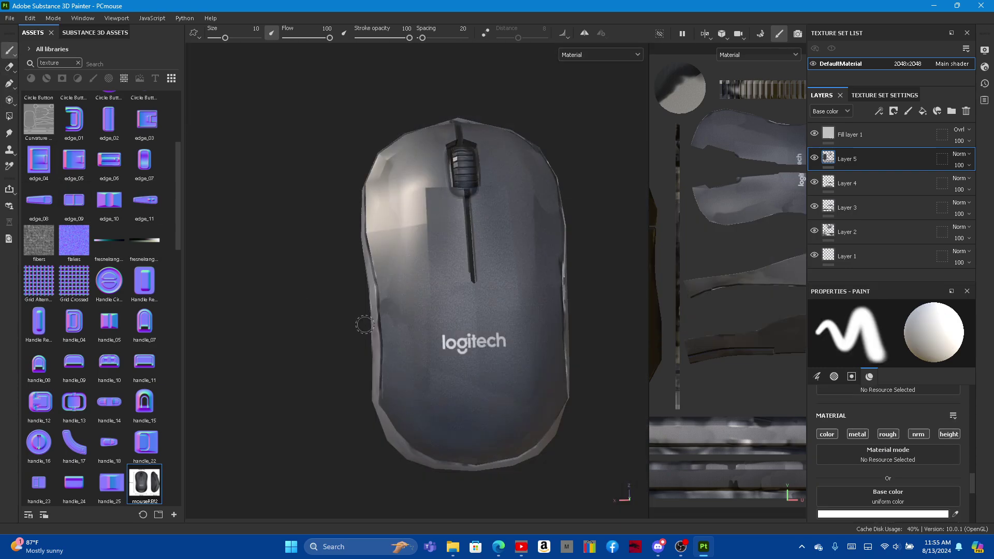
pyautogui.moveTo(492, 451)
pyautogui.keyDown('alt'); pyautogui.mouseDown()
pyautogui.moveTo(417, 469)
pyautogui.moveTo(435, 435)
pyautogui.moveTo(408, 435)
pyautogui.moveTo(284, 473)
pyautogui.moveTo(362, 393)
pyautogui.moveTo(329, 419)
pyautogui.moveTo(388, 387)
pyautogui.moveTo(375, 391)
pyautogui.mouseUp(); pyautogui.keyUp('alt')
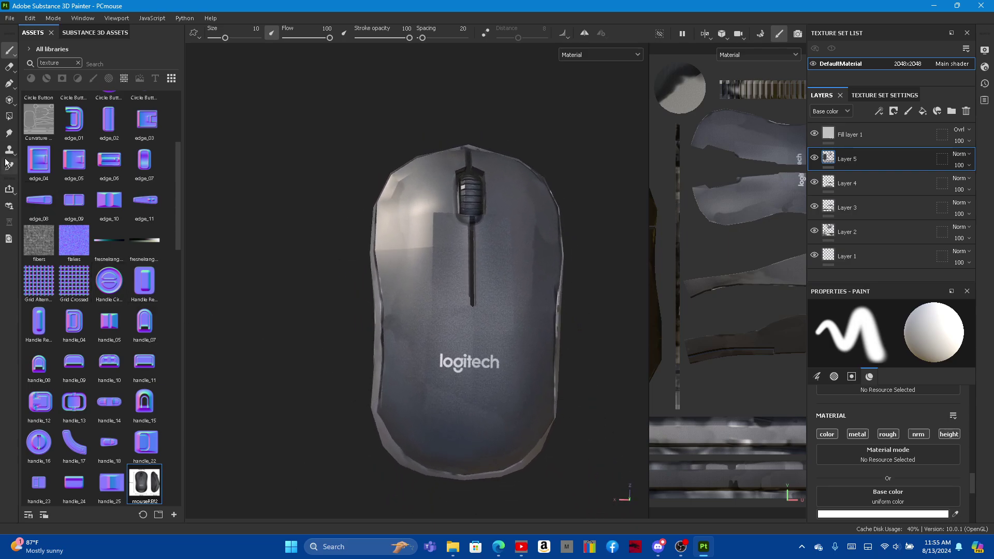
pyautogui.click(9, 100)
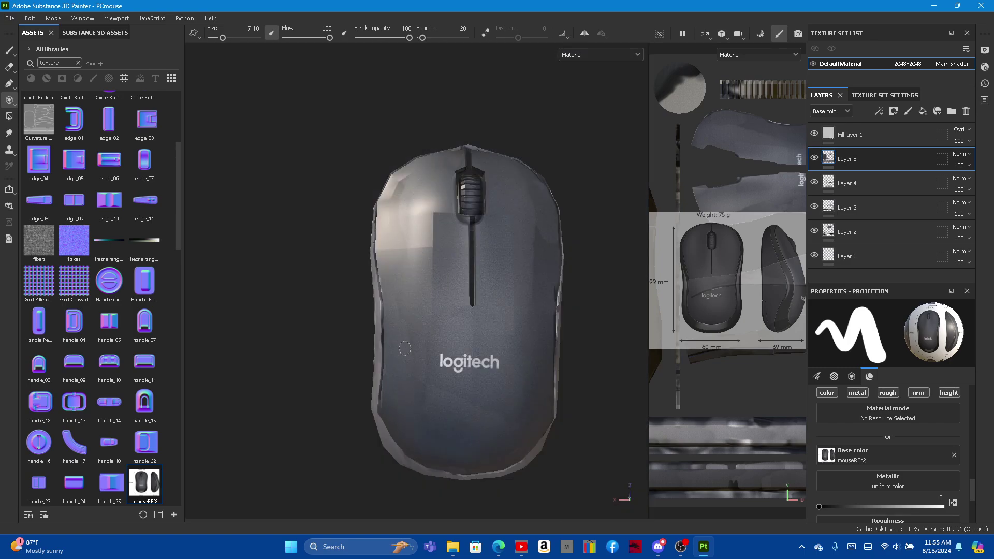
pyautogui.click(9, 51)
pyautogui.moveTo(324, 362)
pyautogui.keyDown('alt'); pyautogui.mouseDown()
pyautogui.moveTo(426, 426)
pyautogui.moveTo(602, 346)
pyautogui.moveTo(601, 383)
pyautogui.moveTo(535, 392)
pyautogui.moveTo(546, 382)
pyautogui.moveTo(435, 453)
pyautogui.moveTo(374, 524)
pyautogui.moveTo(288, 294)
pyautogui.moveTo(378, 426)
pyautogui.moveTo(382, 404)
pyautogui.moveTo(355, 406)
pyautogui.moveTo(350, 379)
pyautogui.moveTo(351, 395)
pyautogui.moveTo(364, 393)
pyautogui.mouseUp(); pyautogui.keyUp('alt')
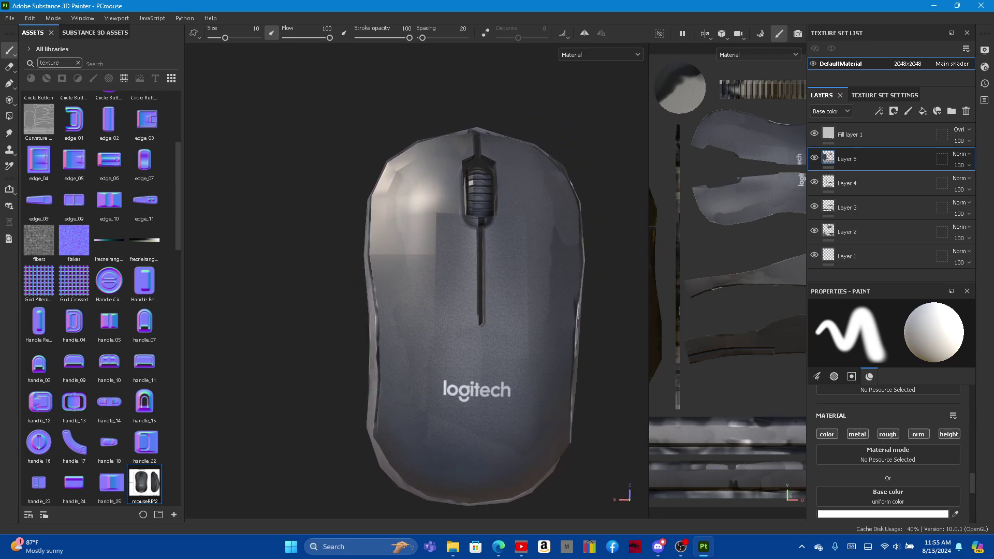
# Step: Line the mouse up with the photo under projection, then return to the paint brush
pyautogui.click(10, 105)
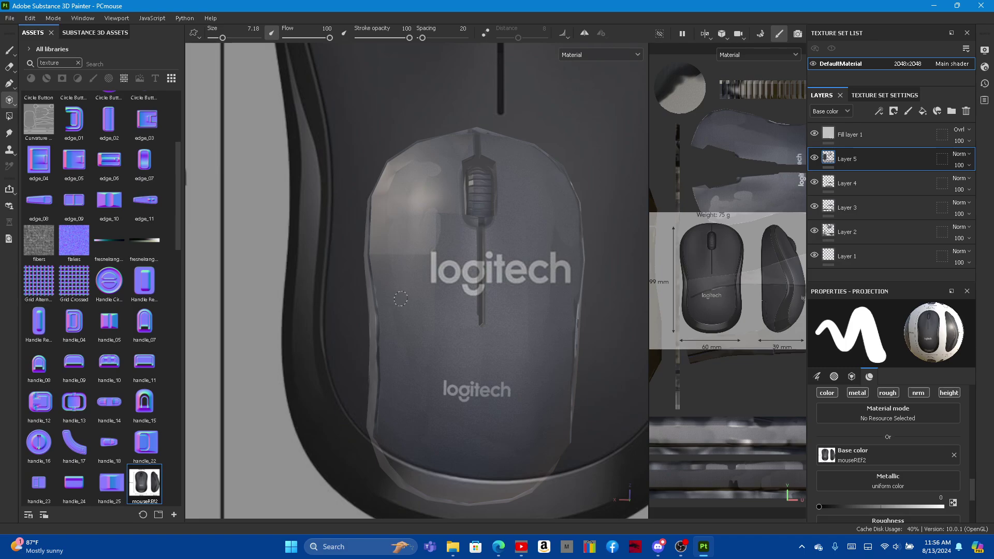
pyautogui.keyDown('alt'); pyautogui.moveTo(401, 299); pyautogui.dragTo(394, 218); pyautogui.keyUp('alt')
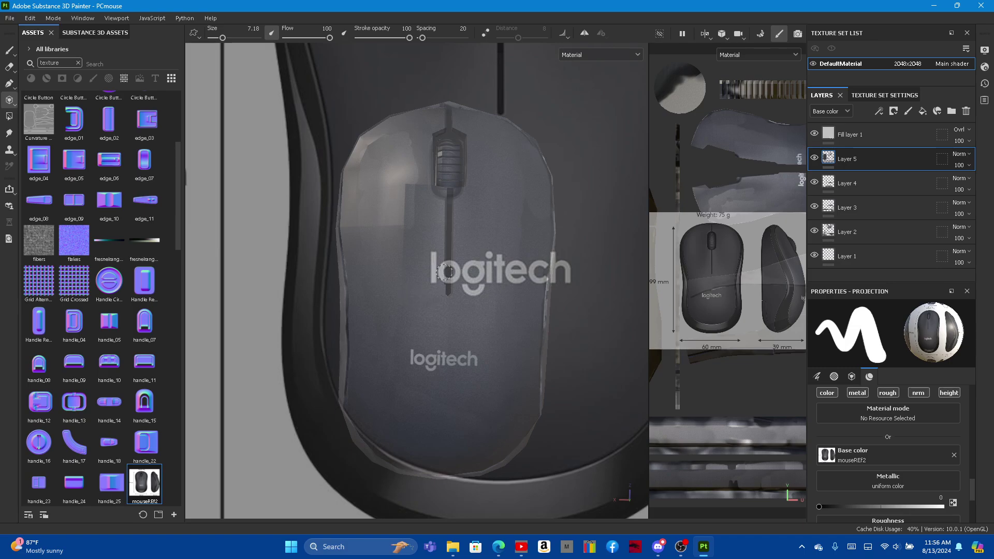
pyautogui.click(13, 52)
pyautogui.keyDown('alt'); pyautogui.moveTo(397, 316); pyautogui.dragTo(215, 272); pyautogui.keyUp('alt')
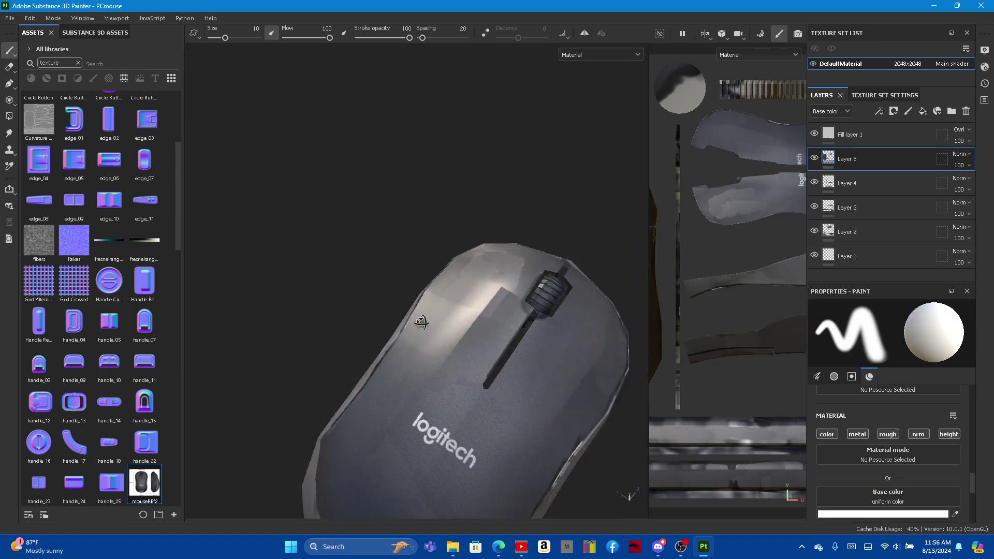
pyautogui.moveTo(392, 369); pyautogui.dragTo(446, 332, button='middle')
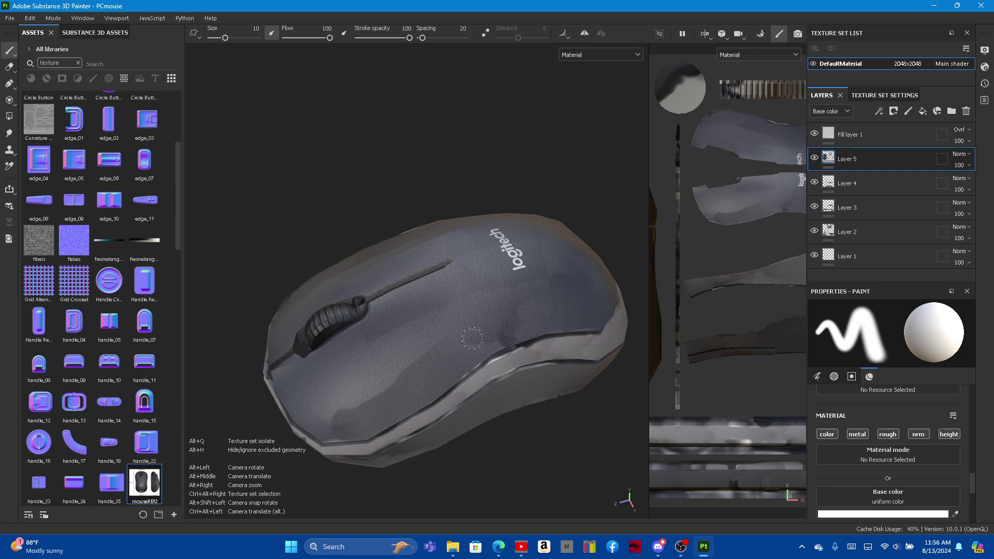
pyautogui.moveTo(404, 332)
pyautogui.keyDown('alt'); pyautogui.mouseDown()
pyautogui.moveTo(329, 454)
pyautogui.moveTo(457, 435)
pyautogui.moveTo(516, 348)
pyautogui.moveTo(444, 309)
pyautogui.moveTo(359, 366)
pyautogui.moveTo(291, 368)
pyautogui.moveTo(373, 437)
pyautogui.moveTo(369, 422)
pyautogui.moveTo(396, 410)
pyautogui.moveTo(417, 456)
pyautogui.moveTo(435, 450)
pyautogui.moveTo(432, 471)
pyautogui.moveTo(428, 464)
pyautogui.moveTo(413, 479)
pyautogui.moveTo(433, 473)
pyautogui.moveTo(425, 472)
pyautogui.mouseUp(); pyautogui.keyUp('alt')
pyautogui.click(9, 99)
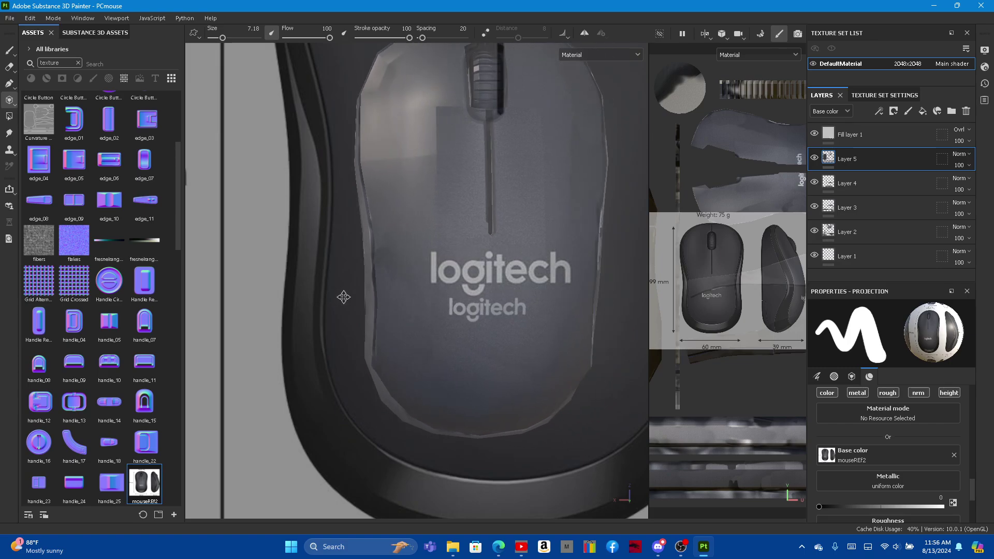
pyautogui.keyDown('alt'); pyautogui.moveTo(343, 298); pyautogui.dragTo(332, 295, button='middle'); pyautogui.keyUp('alt')
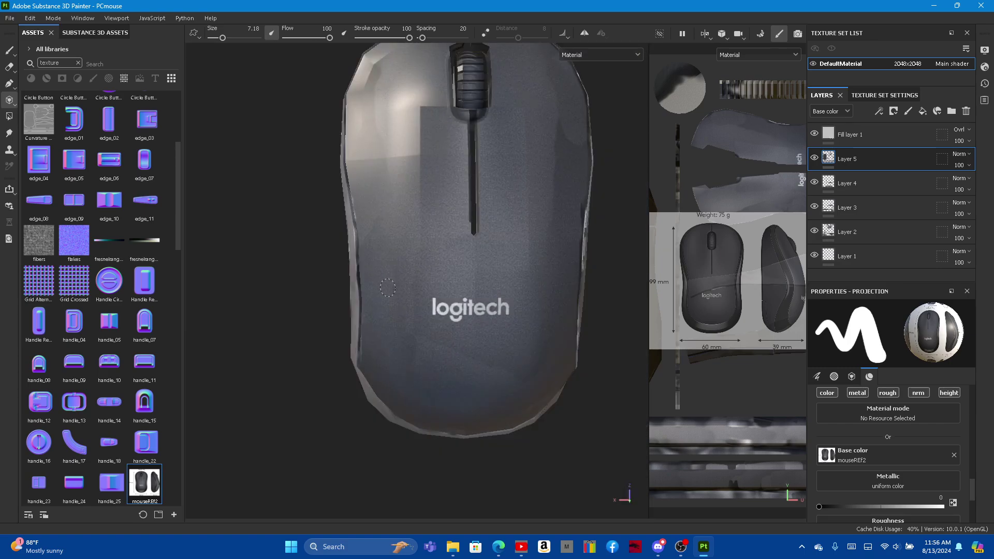
pyautogui.click(9, 50)
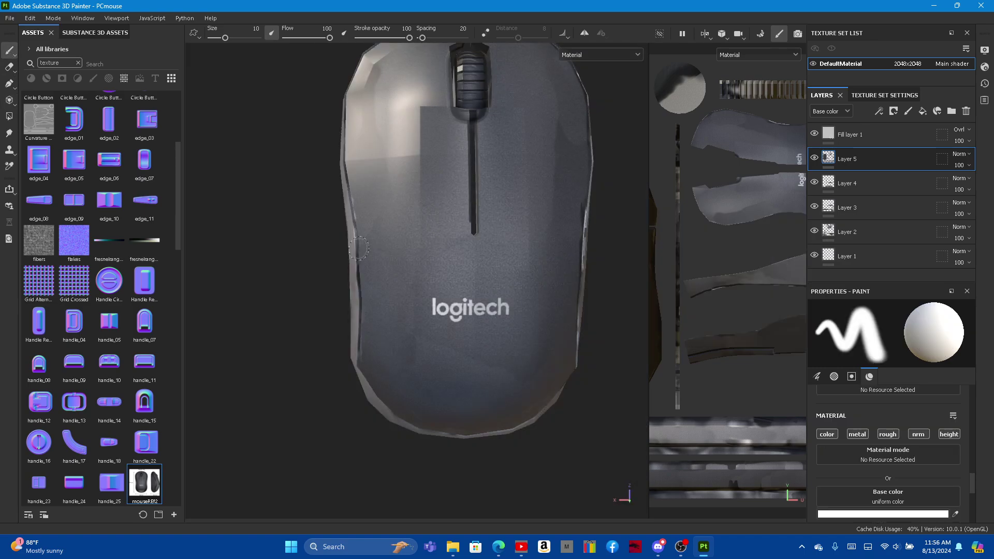
pyautogui.moveTo(388, 233)
pyautogui.keyDown('alt'); pyautogui.mouseDown()
pyautogui.moveTo(296, 240)
pyautogui.moveTo(471, 297)
pyautogui.moveTo(451, 413)
pyautogui.moveTo(469, 428)
pyautogui.moveTo(539, 371)
pyautogui.moveTo(551, 335)
pyautogui.moveTo(515, 348)
pyautogui.mouseUp(); pyautogui.keyUp('alt')
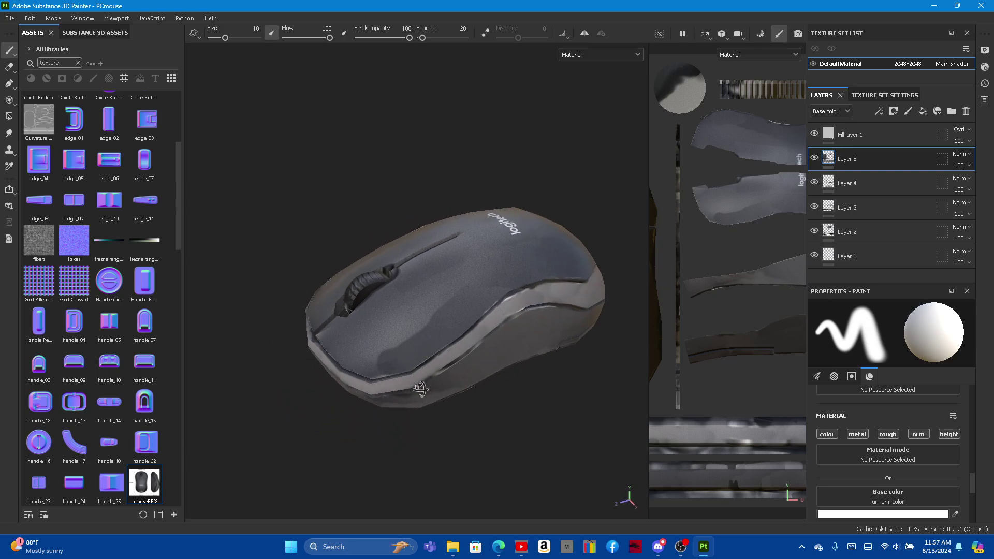
pyautogui.moveTo(480, 377)
pyautogui.keyDown('alt'); pyautogui.mouseDown()
pyautogui.moveTo(515, 388)
pyautogui.moveTo(456, 350)
pyautogui.mouseUp(); pyautogui.keyUp('alt')
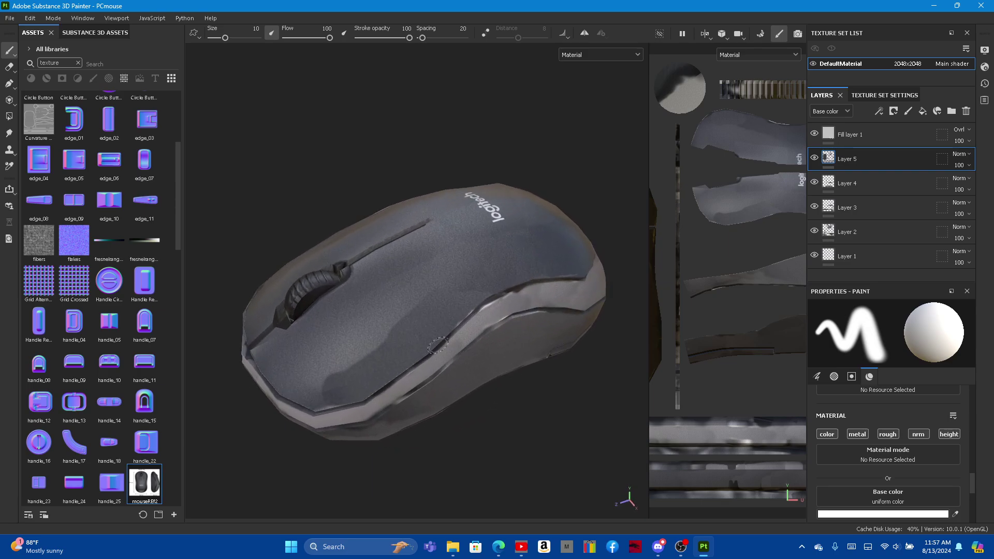
pyautogui.scroll(1, 437, 346)
pyautogui.scroll(1, 429, 357)
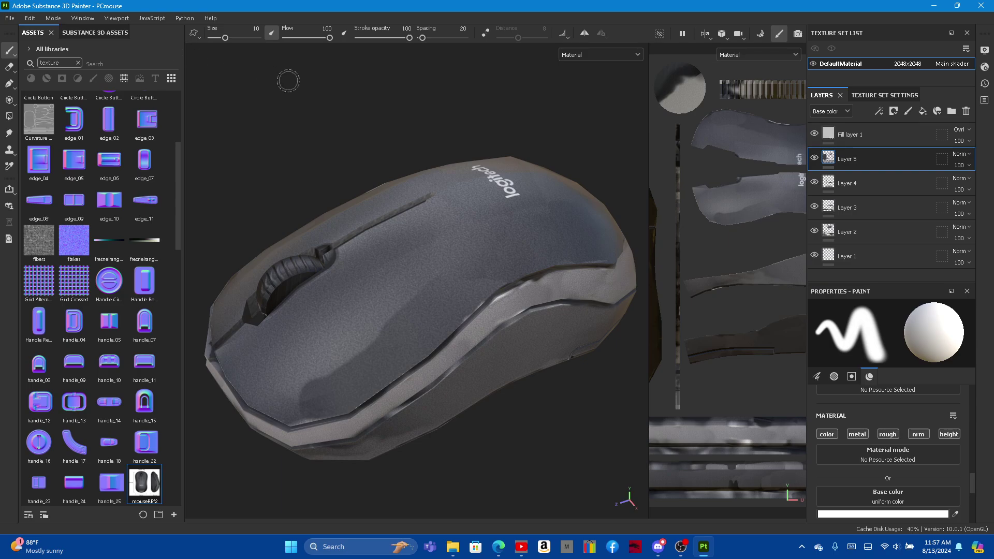
pyautogui.moveTo(663, 56); pyautogui.dragTo(695, 128, button='middle')
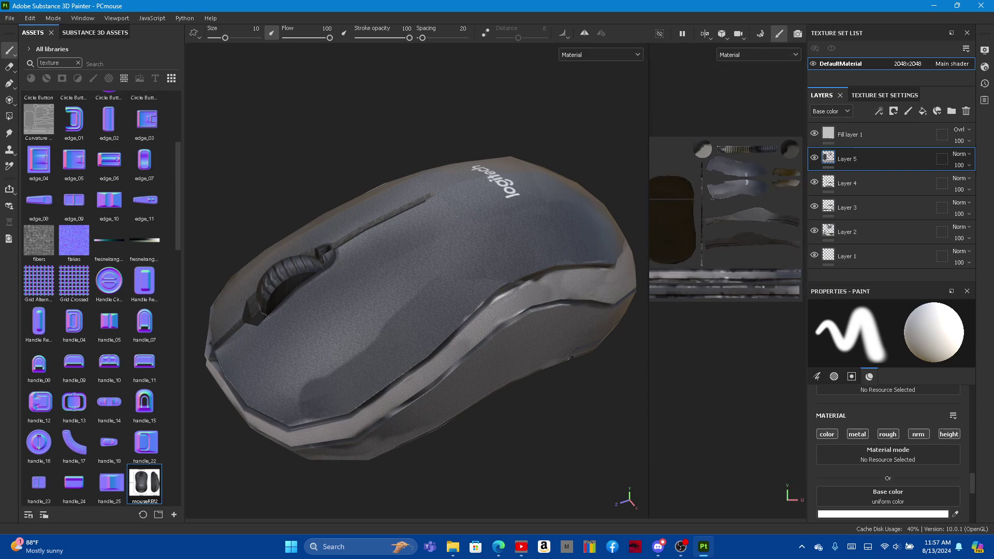
# Step: Zoom the 2D UV view and select the Projection tool
pyautogui.scroll(2, 697, 155)
pyautogui.scroll(2, 694, 187)
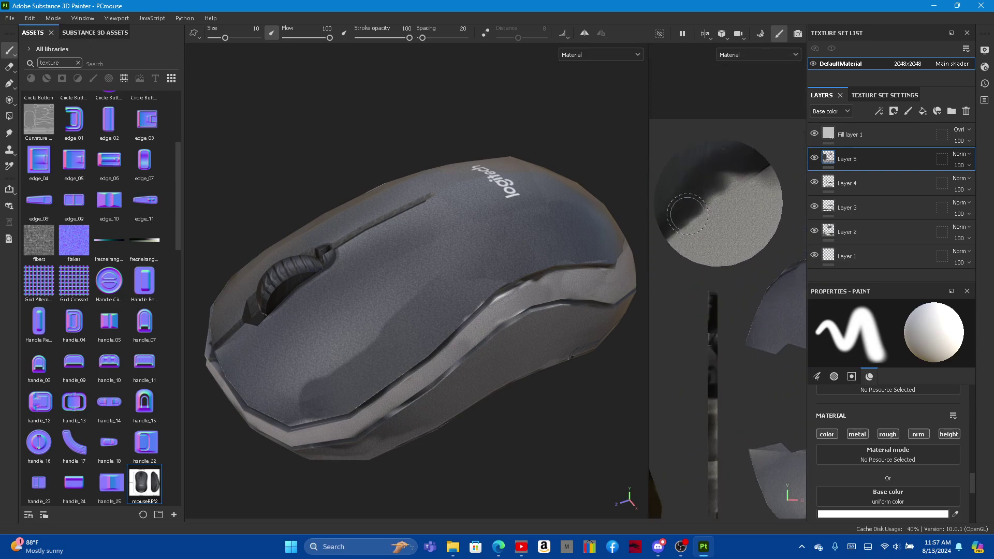
pyautogui.scroll(1, 692, 218)
pyautogui.scroll(1, 690, 240)
pyautogui.scroll(-1, 697, 243)
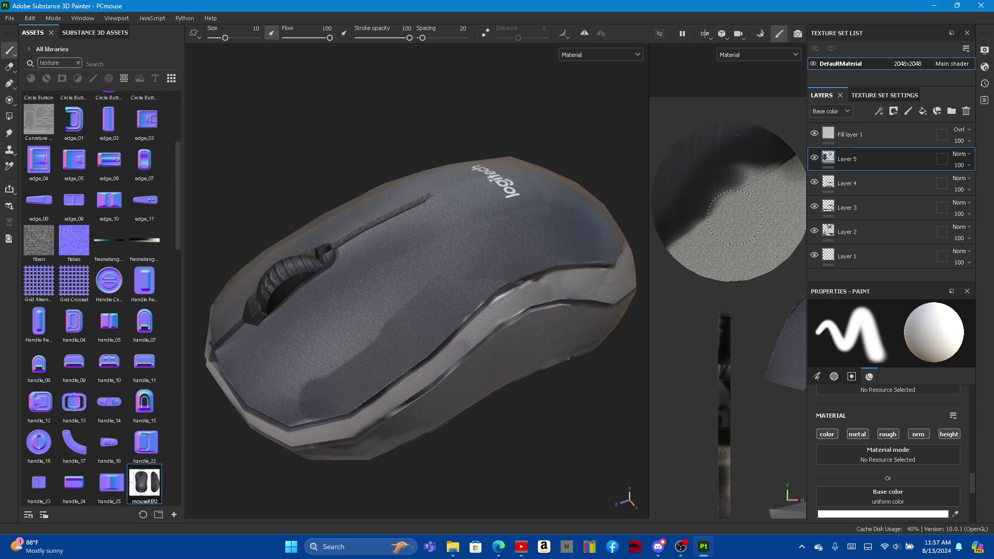
pyautogui.click(10, 98)
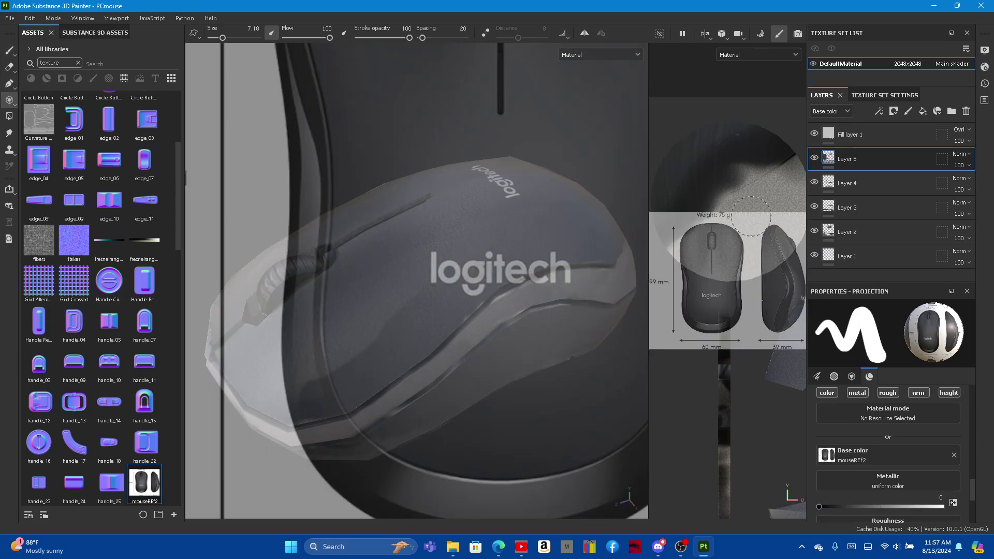
pyautogui.scroll(2, 731, 267)
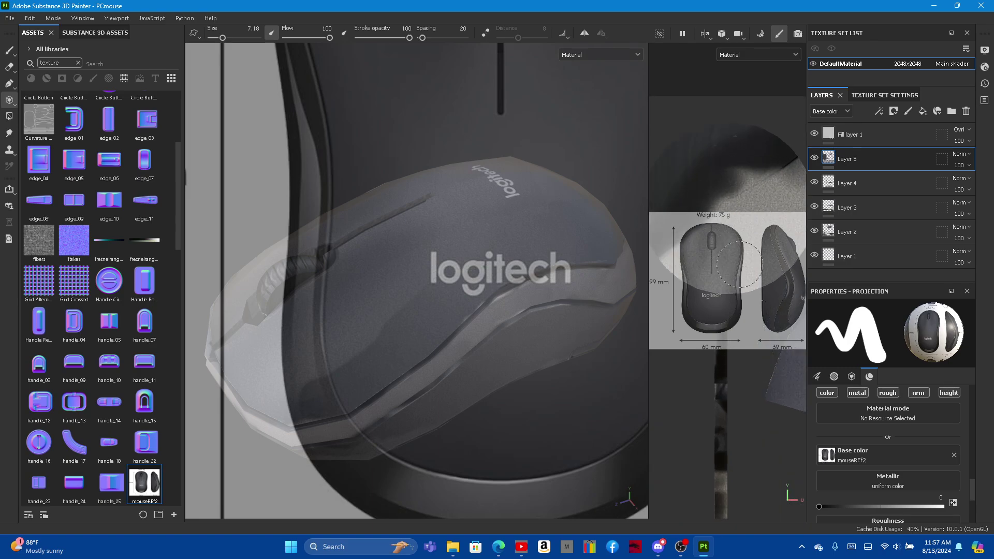
pyautogui.scroll(-2, 747, 280)
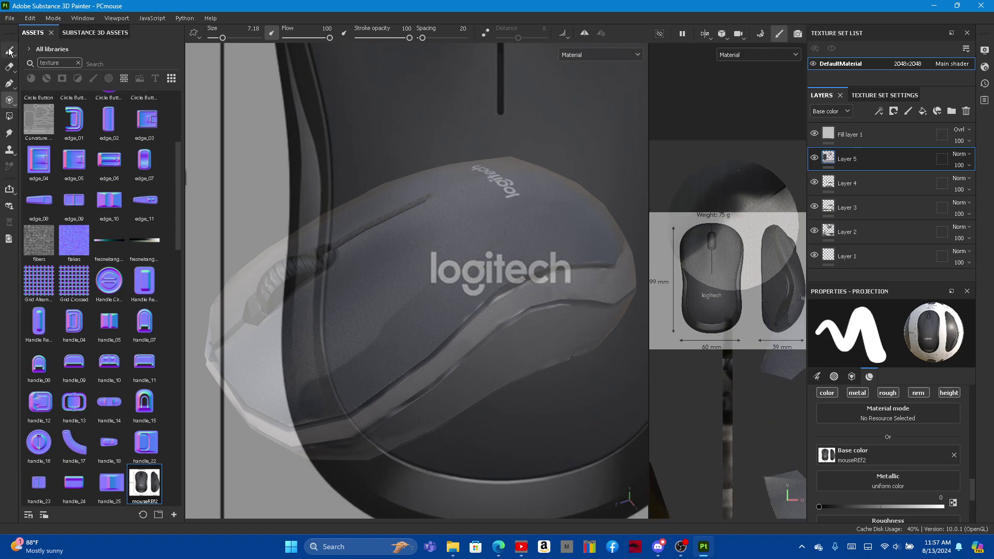
pyautogui.scroll(3, 730, 264)
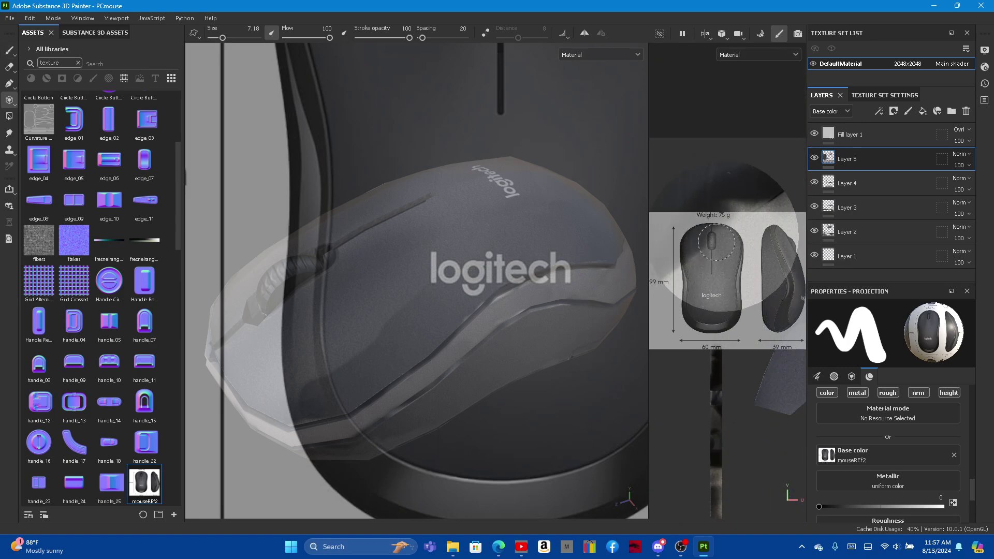
pyautogui.scroll(2, 709, 261)
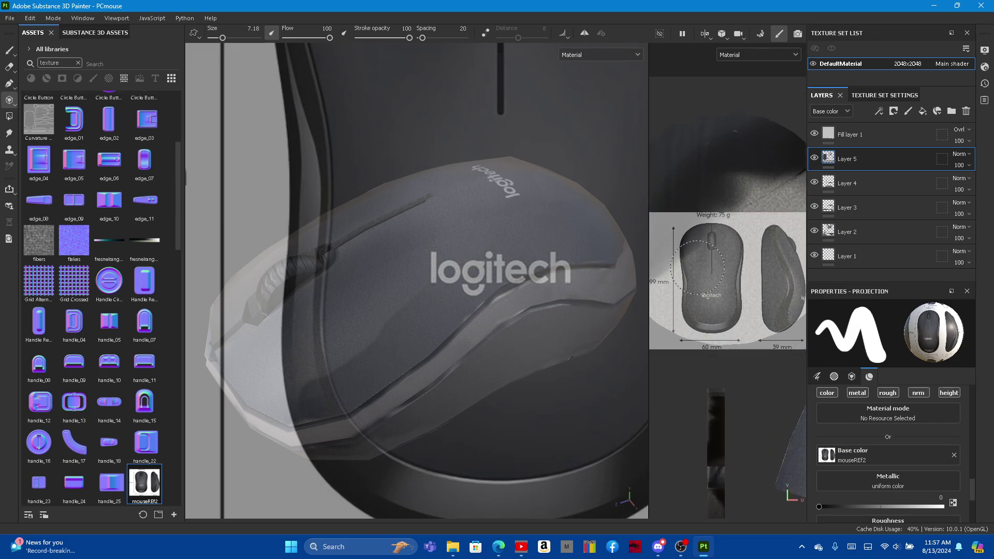
pyautogui.scroll(-1, 696, 252)
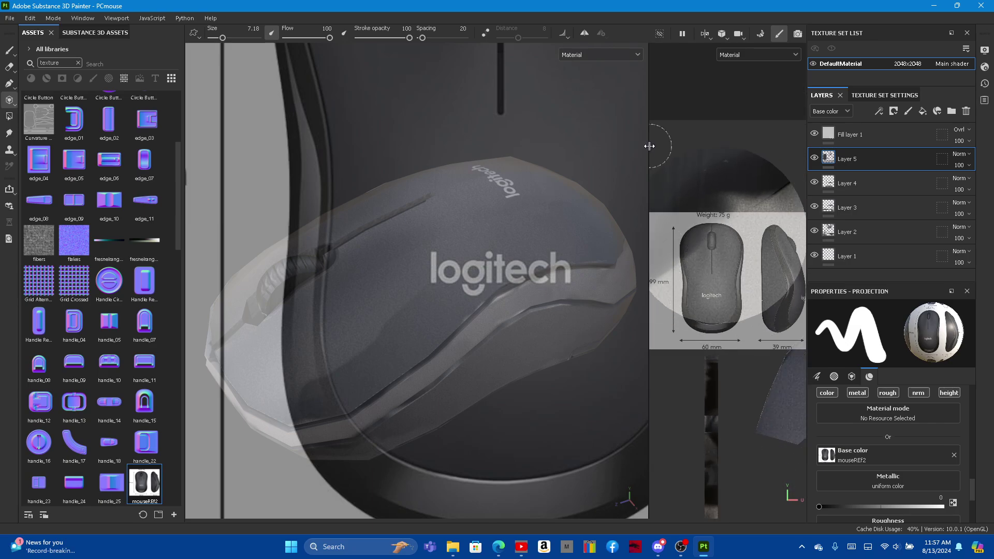
# Step: Widen the 2D texture view, return to the Paint tool and orbit to check the texture
pyautogui.moveTo(648, 145)
pyautogui.mouseDown()
pyautogui.moveTo(394, 132)
pyautogui.moveTo(605, 156)
pyautogui.mouseUp()
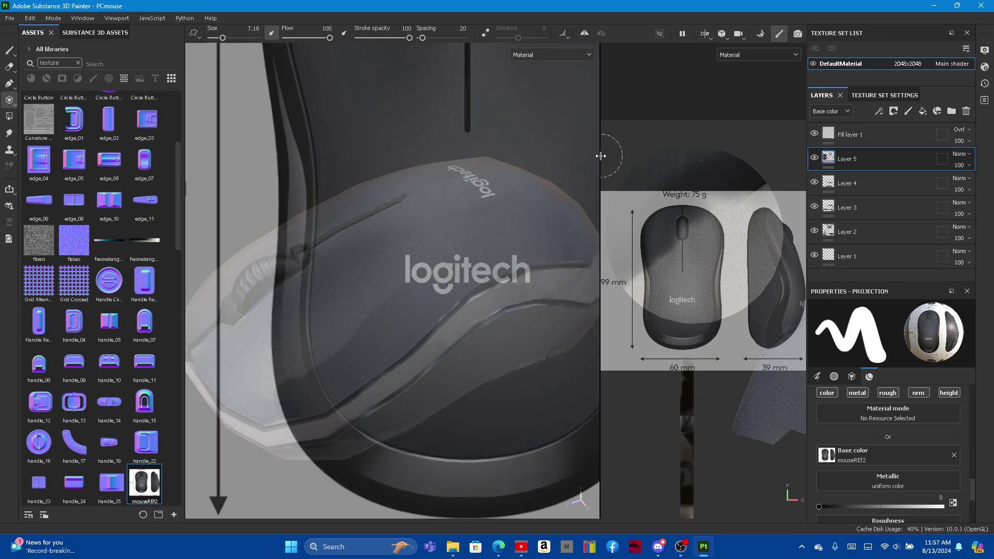
pyautogui.click(1, 41)
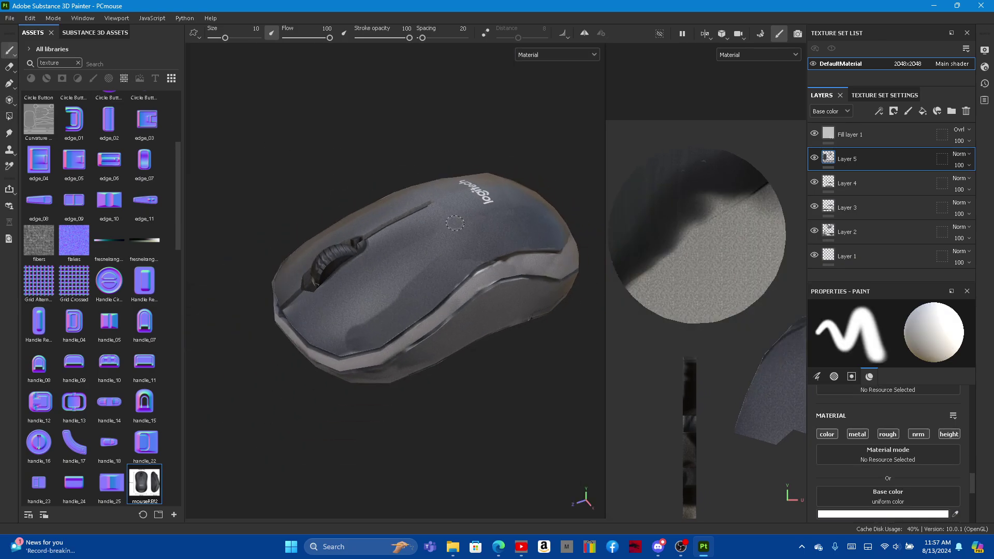
pyautogui.moveTo(422, 289)
pyautogui.keyDown('alt'); pyautogui.mouseDown()
pyautogui.moveTo(443, 291)
pyautogui.moveTo(558, 249)
pyautogui.moveTo(279, 281)
pyautogui.mouseUp(); pyautogui.keyUp('alt')
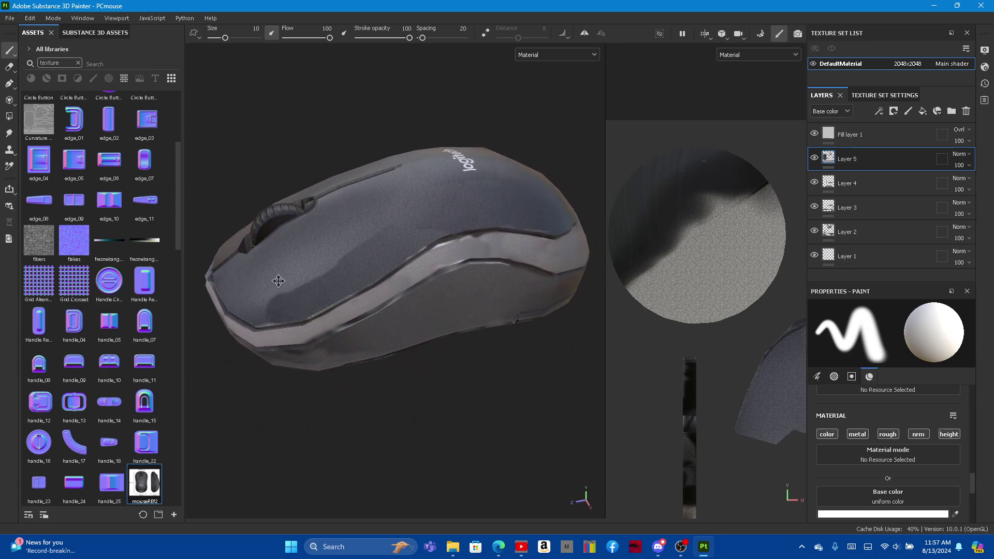
# Step: Export the texture maps with the Unreal Engine 4 (Packed) template, then save the project
pyautogui.click(9, 17)
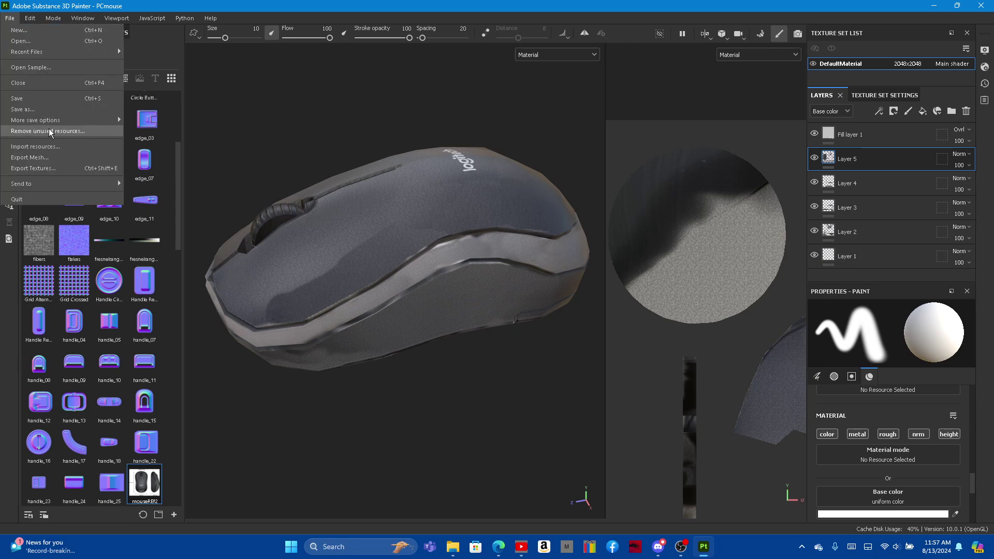
pyautogui.click(49, 168)
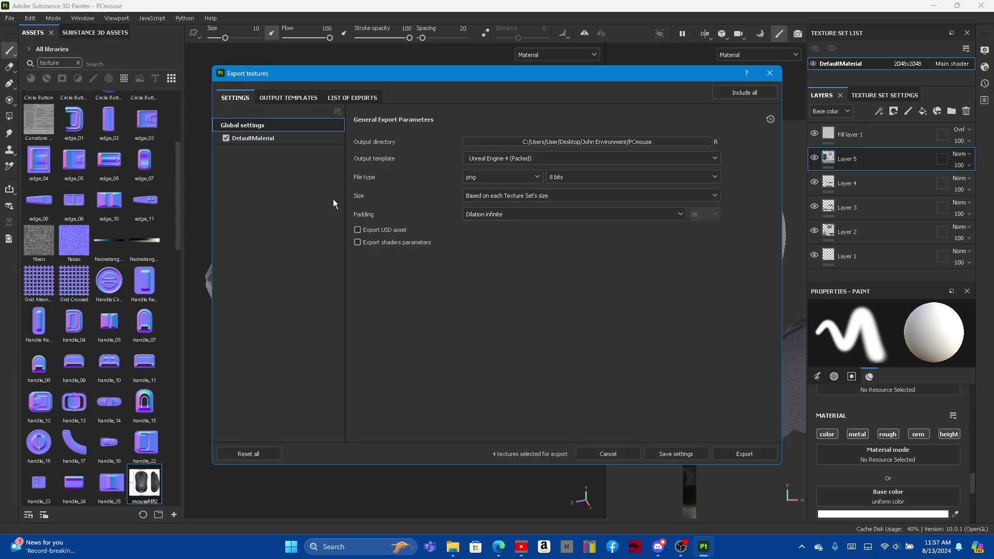
pyautogui.click(745, 455)
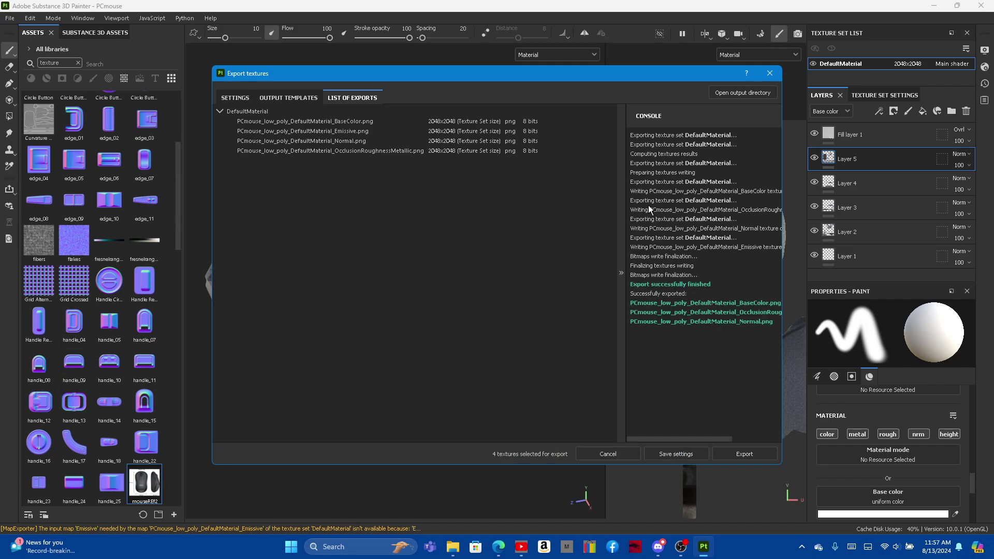
pyautogui.click(770, 73)
pyautogui.click(9, 17)
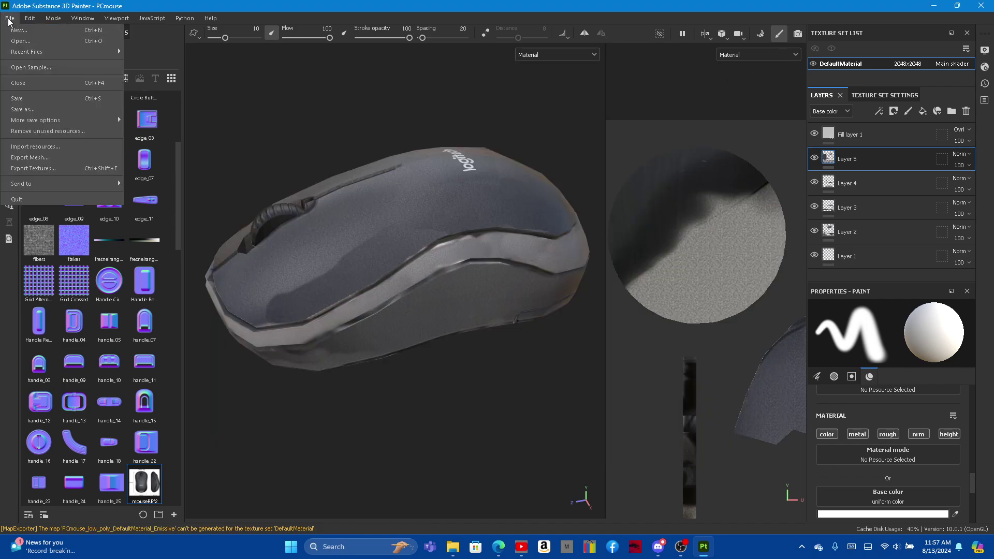
pyautogui.click(58, 98)
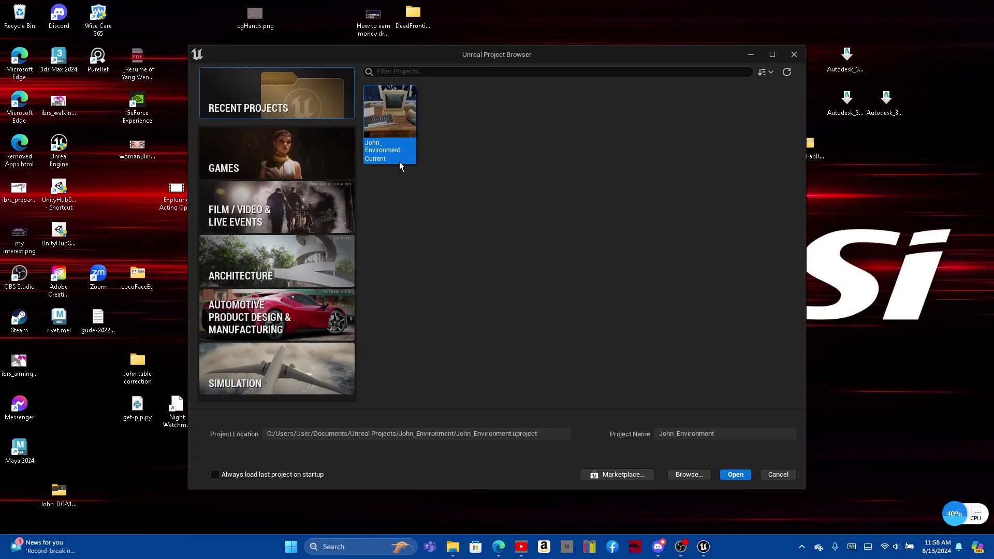
# Step: Launch the Unreal project and open the room environment level showing the desk and mouse
pyautogui.doubleClick(399, 162)
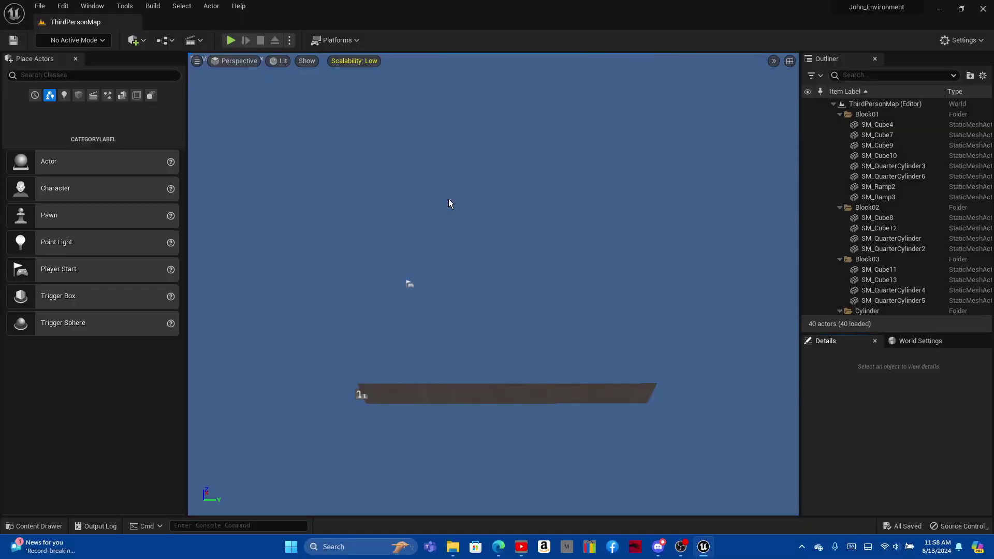
pyautogui.click(40, 6)
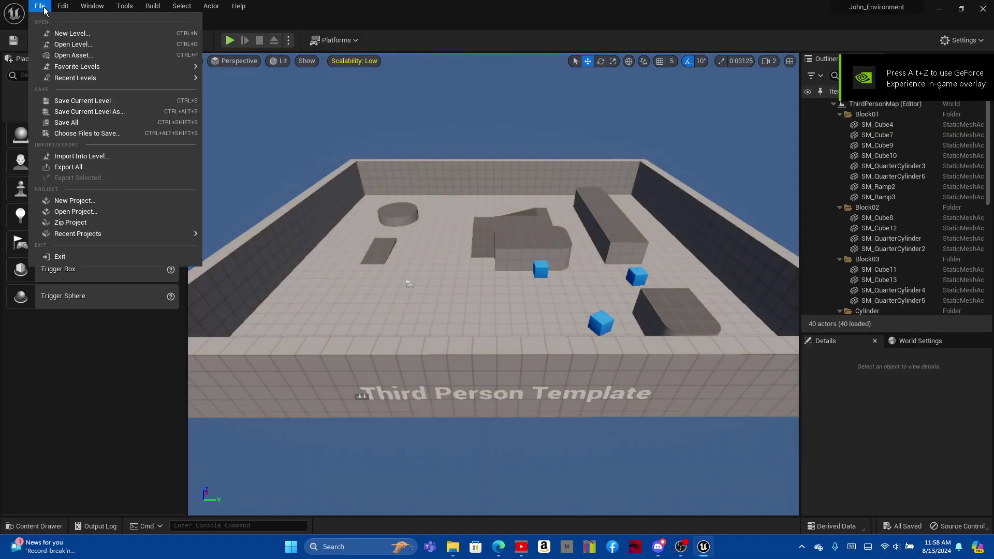
pyautogui.click(67, 42)
pyautogui.doubleClick(653, 164)
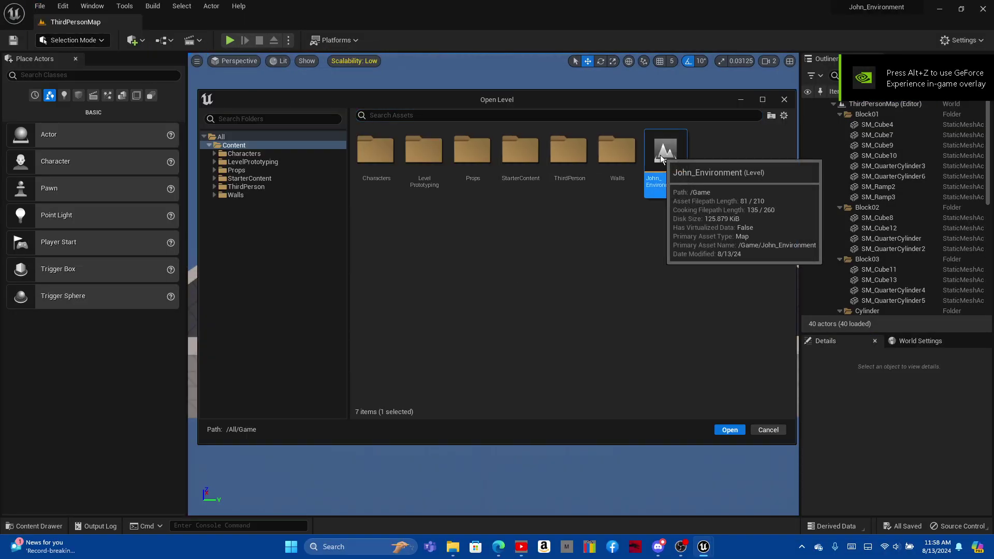
pyautogui.scroll(-3, 633, 175)
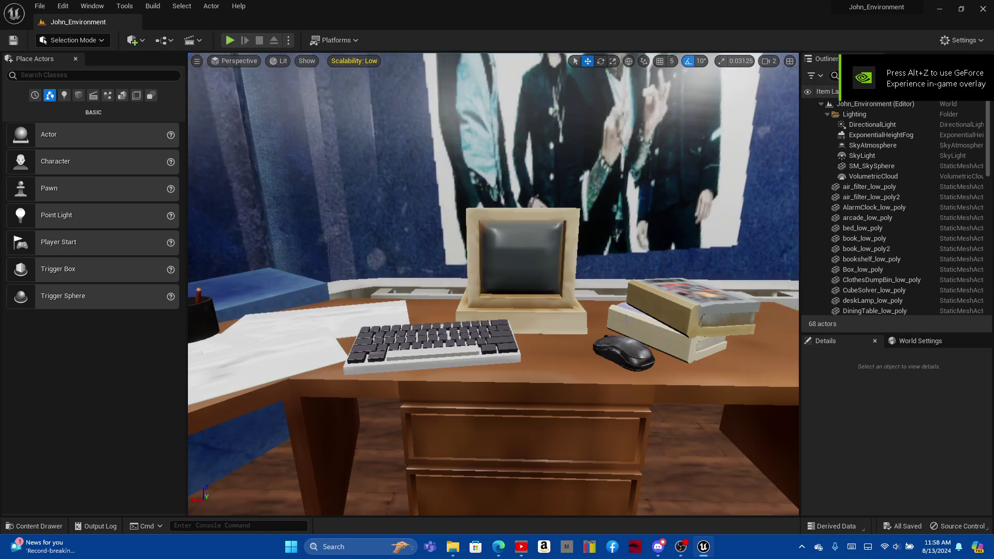
pyautogui.scroll(8, 611, 348)
pyautogui.scroll(-8, 570, 332)
pyautogui.scroll(10, 530, 318)
pyautogui.scroll(-8, 530, 318)
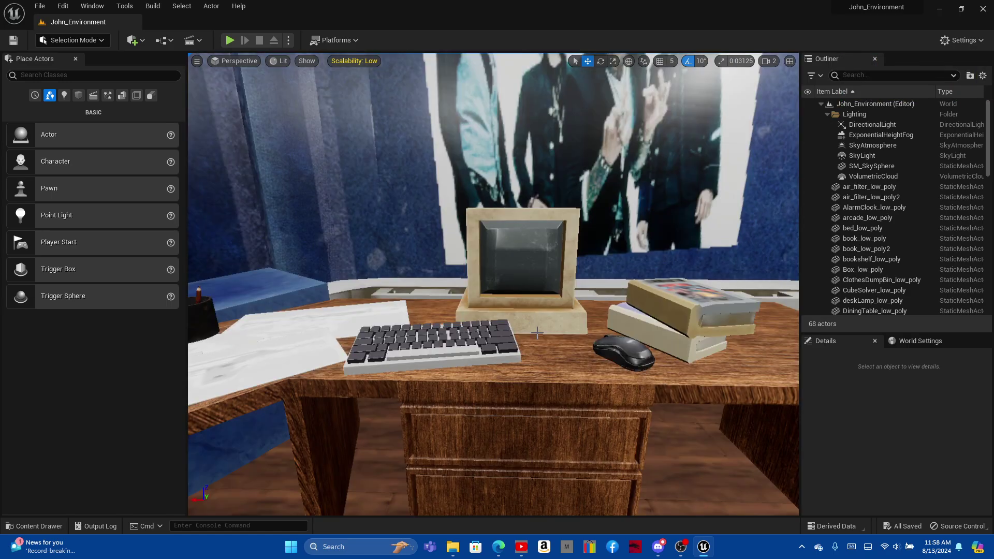
# Step: Delete the three Texture Sample nodes from the lambertMouse material graph, leaving the sphere black
pyautogui.click(607, 341)
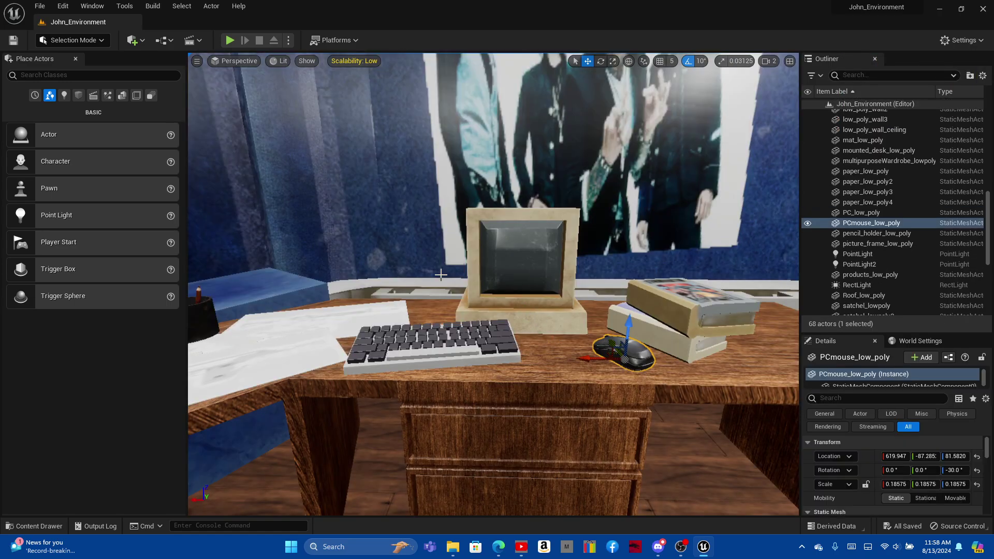
pyautogui.hotkey('ctrl', 'space')
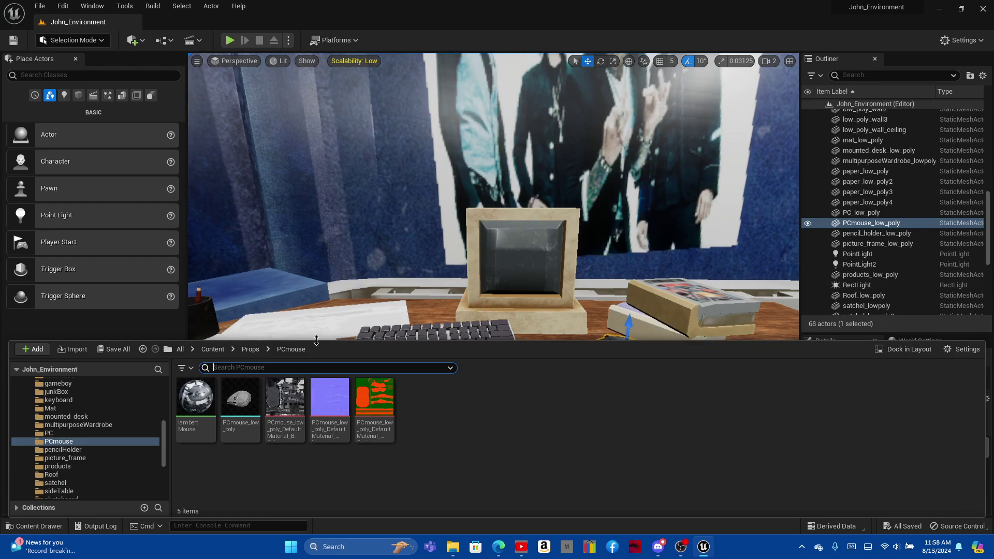
pyautogui.doubleClick(193, 397)
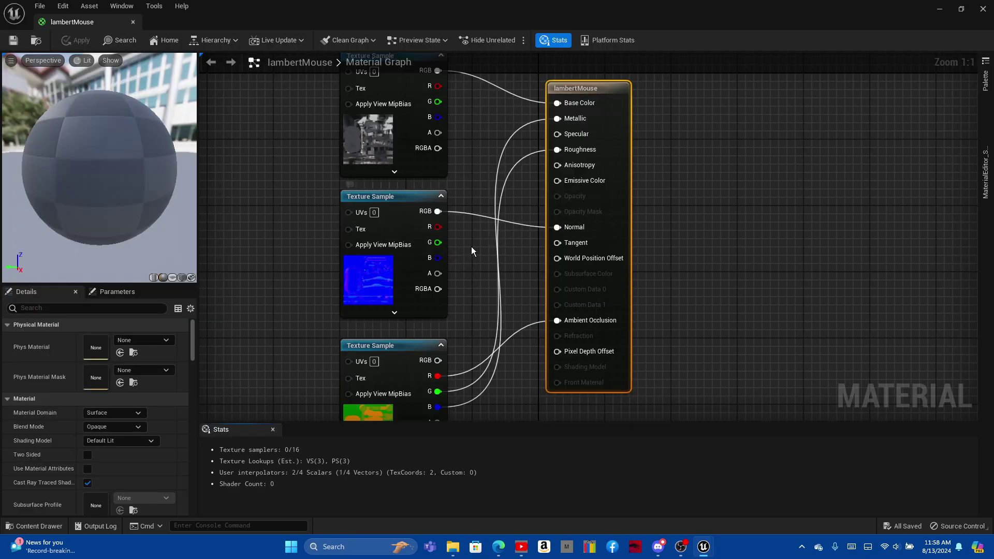
pyautogui.moveTo(357, 132); pyautogui.dragTo(487, 380)
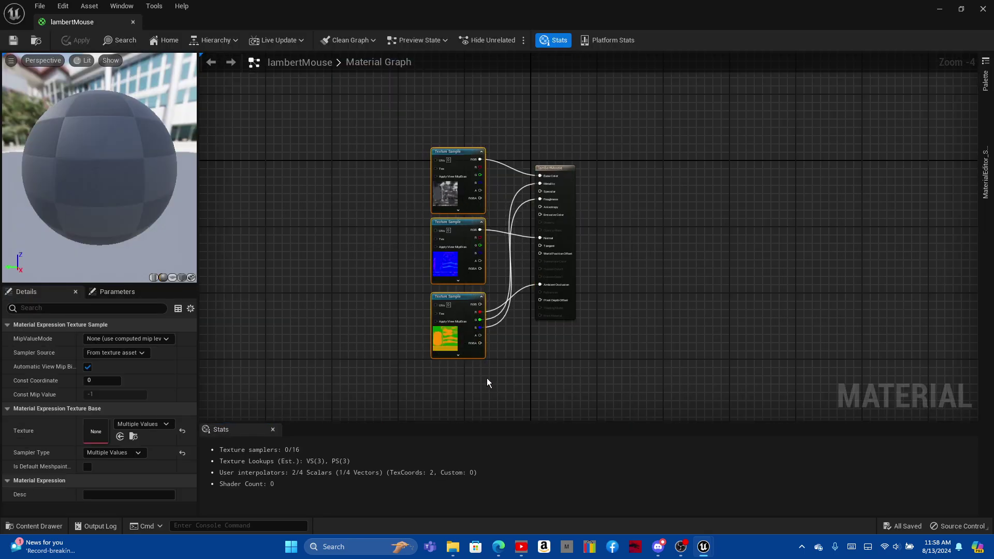
pyautogui.press('Delete')
pyautogui.hotkey('ctrl', 'space')
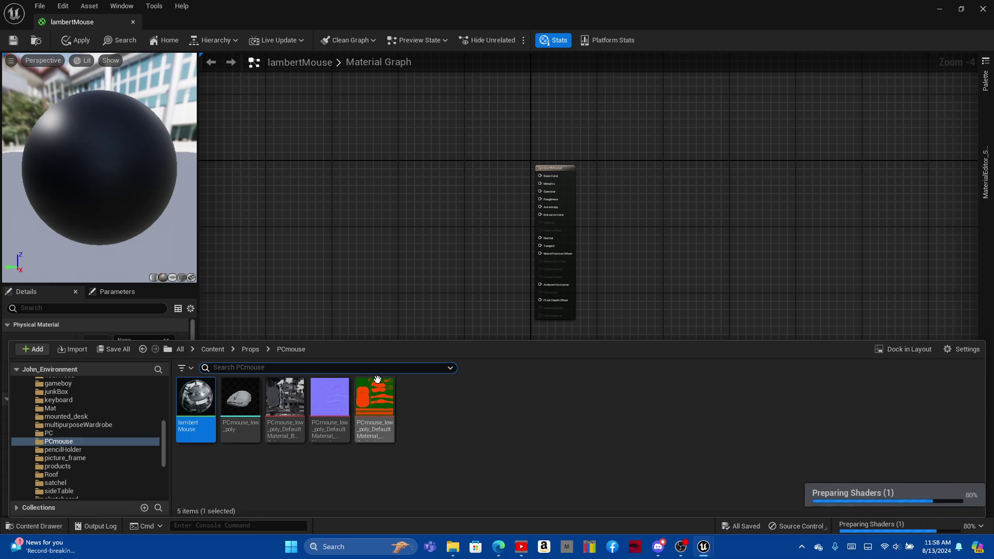
# Step: In File Explorer, navigate from John Environment into the PCmouse folder
pyautogui.moveTo(452, 547)
pyautogui.click(445, 505)
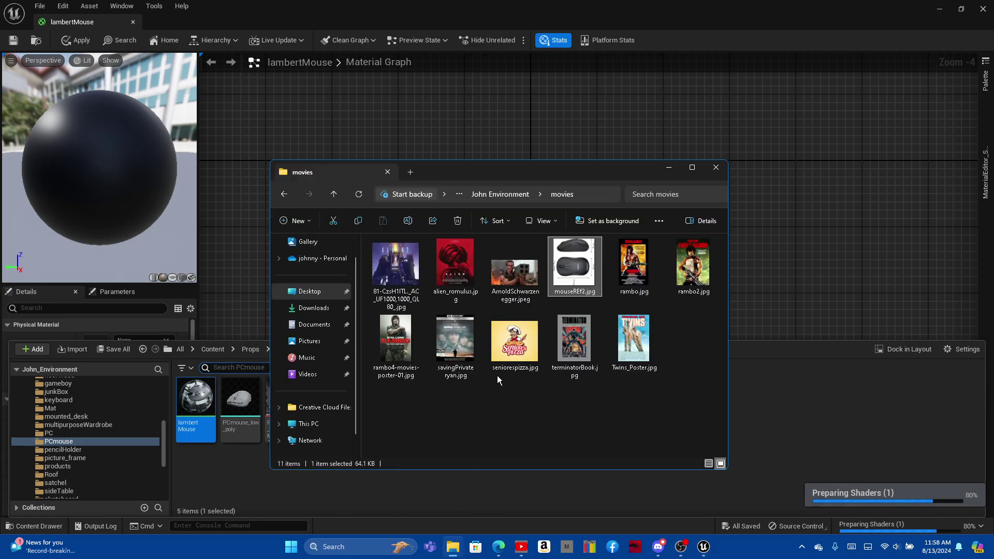
pyautogui.click(492, 196)
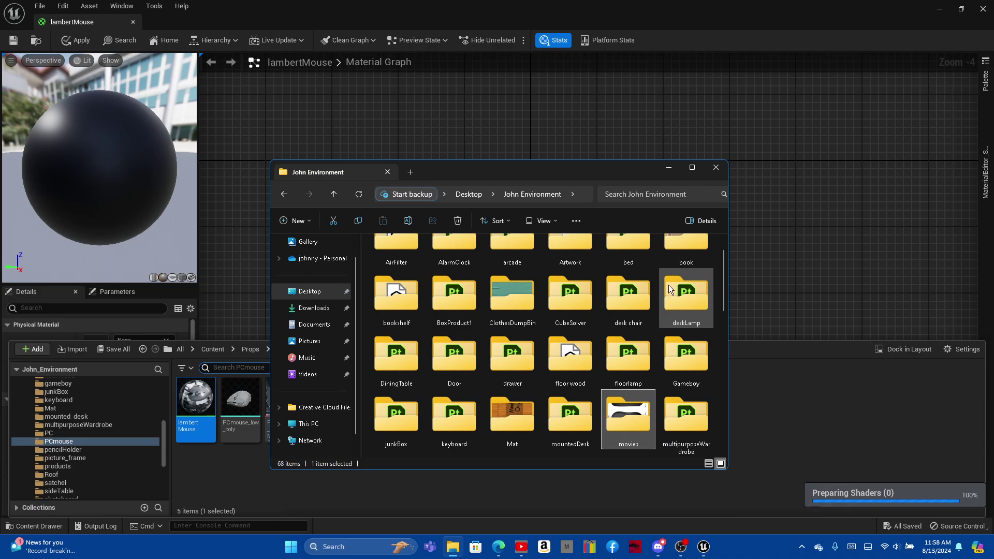
pyautogui.scroll(-2, 449, 399)
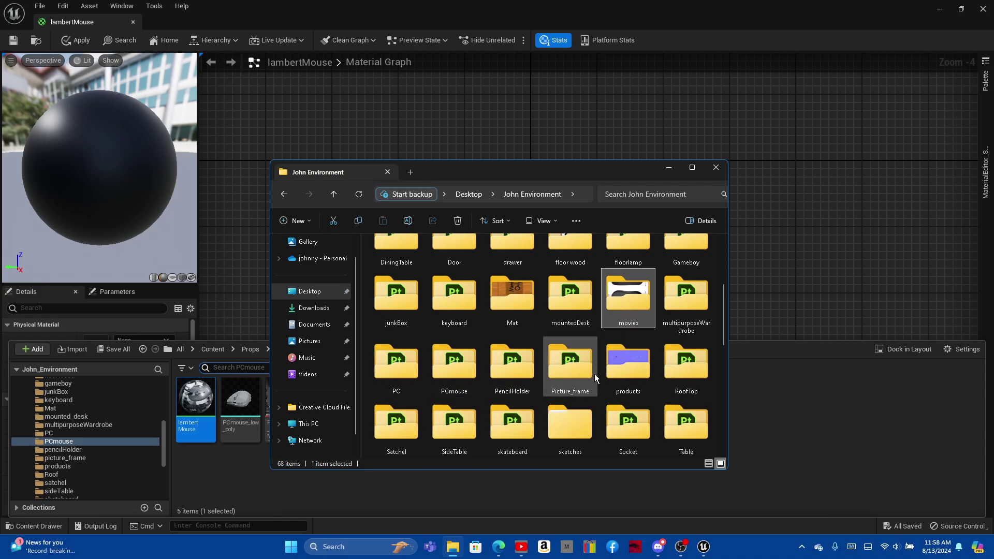
pyautogui.scroll(-2, 595, 377)
pyautogui.scroll(3, 537, 371)
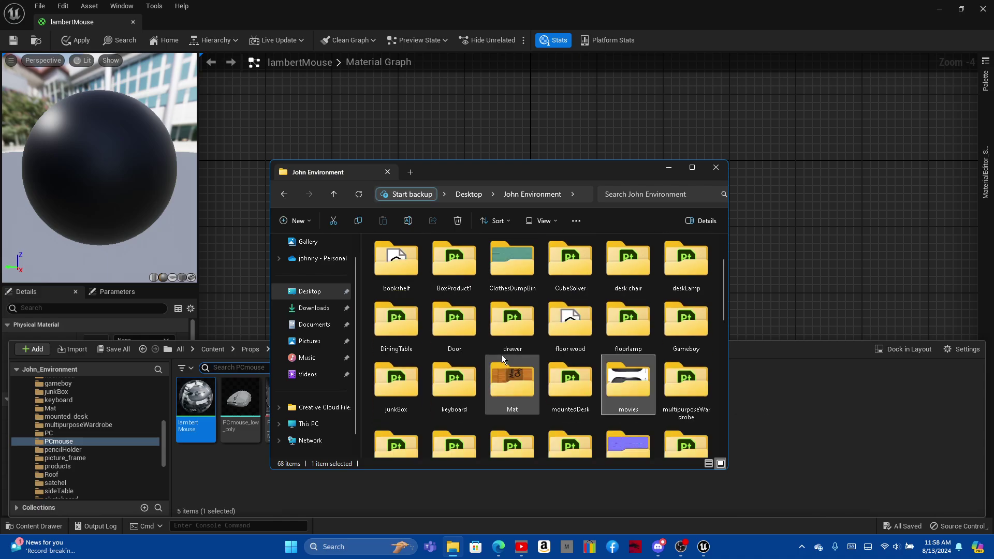
pyautogui.scroll(-1, 572, 352)
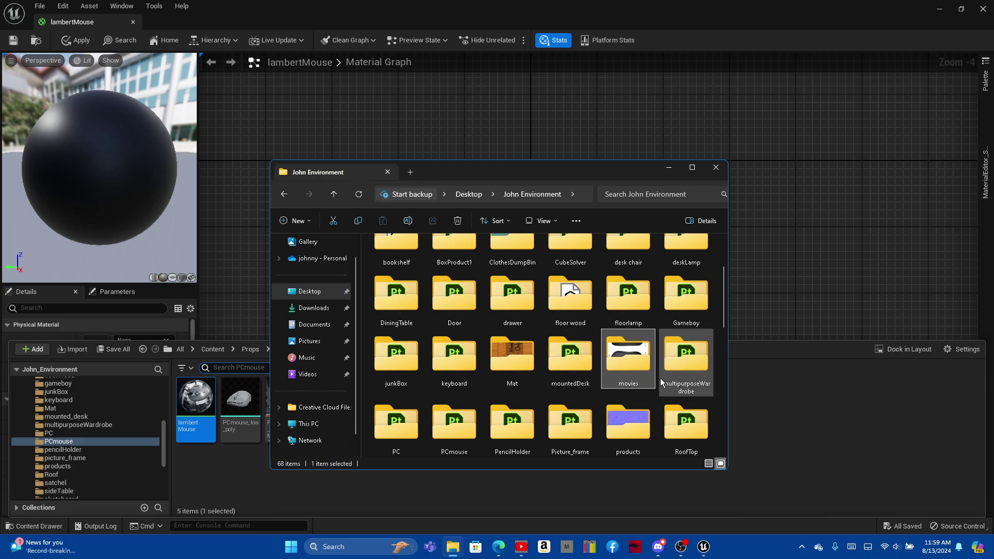
pyautogui.scroll(-2, 666, 382)
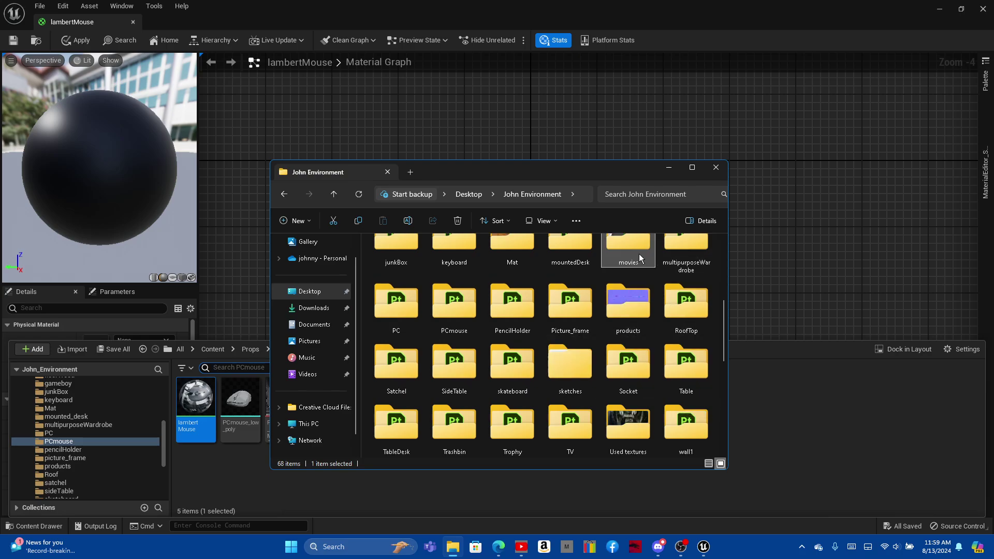
pyautogui.doubleClick(446, 306)
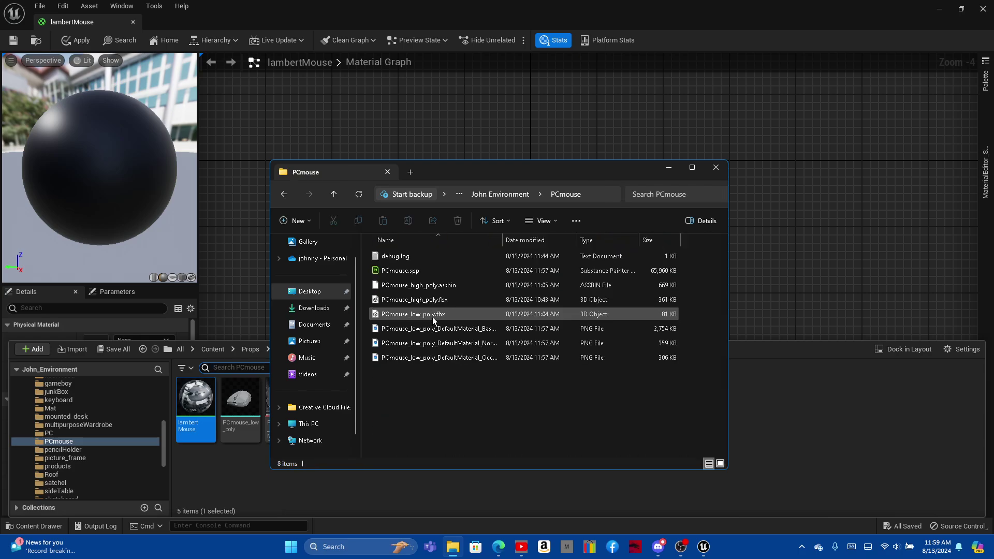
# Step: Select the three exported PCmouse_low_poly PNG maps, drag them toward Unreal, then minimize Explorer
pyautogui.click(414, 329)
pyautogui.keyDown('shift'); pyautogui.click(404, 358); pyautogui.keyUp('shift')
pyautogui.moveTo(392, 347)
pyautogui.mouseDown()
pyautogui.moveTo(273, 475)
pyautogui.moveTo(226, 482)
pyautogui.moveTo(468, 405)
pyautogui.mouseUp()
pyautogui.click(669, 168)
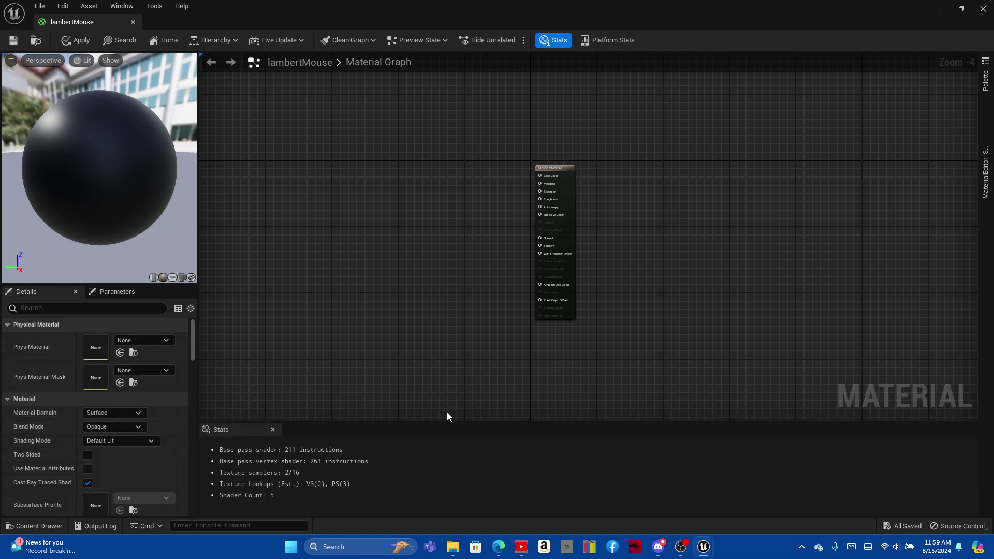
pyautogui.hotkey('ctrl', 'space')
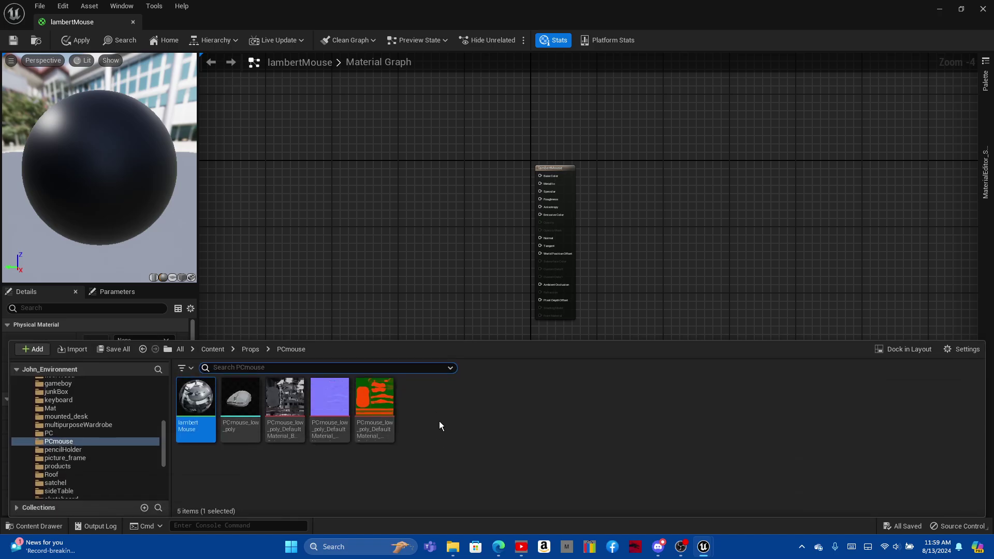
# Step: Import the BaseColor, Normal and OcclusionRoughnessMetallic PNGs into PCmouse, accepting Normal as a normal map
pyautogui.rightClick(439, 421)
pyautogui.click(483, 67)
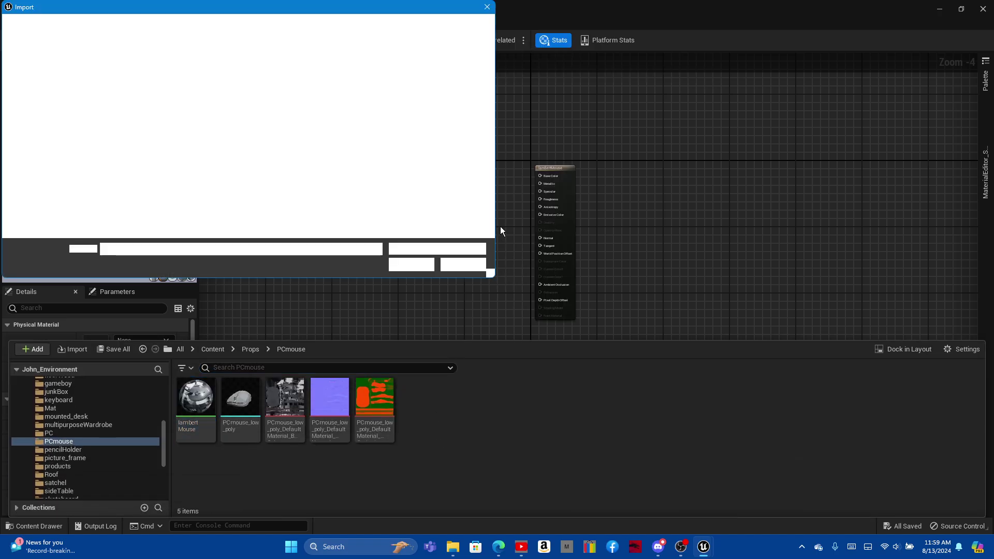
pyautogui.click(235, 101)
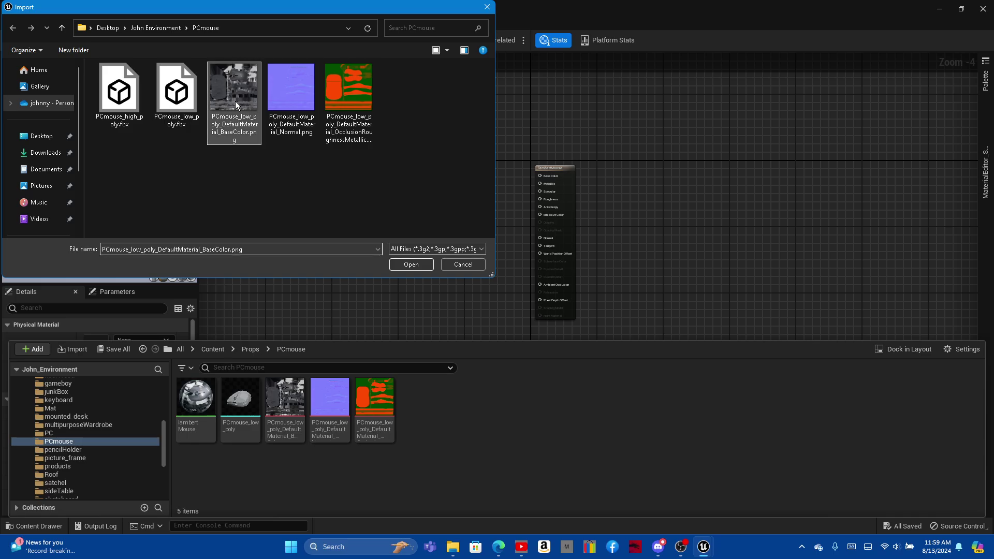
pyautogui.keyDown('shift'); pyautogui.click(349, 101); pyautogui.keyUp('shift')
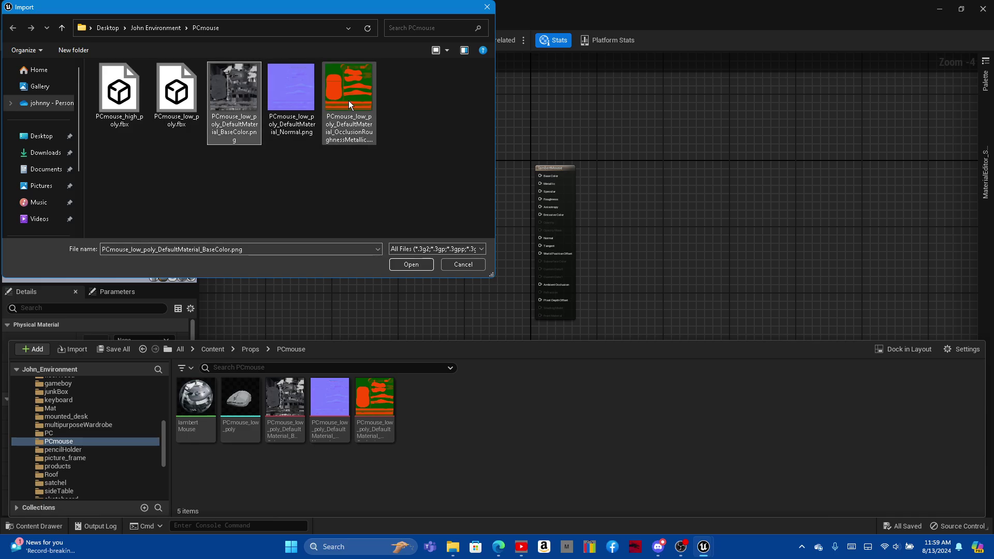
pyautogui.click(408, 263)
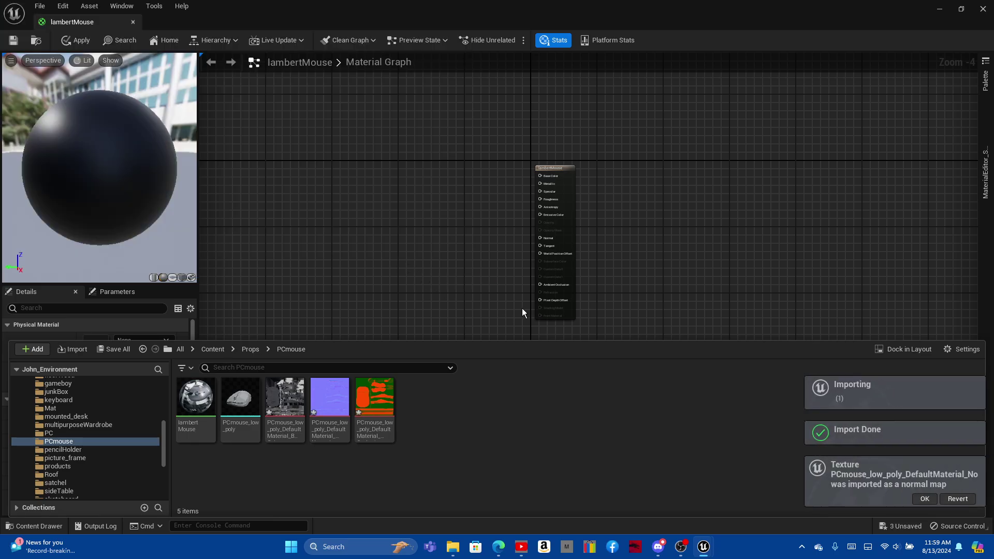
pyautogui.click(924, 499)
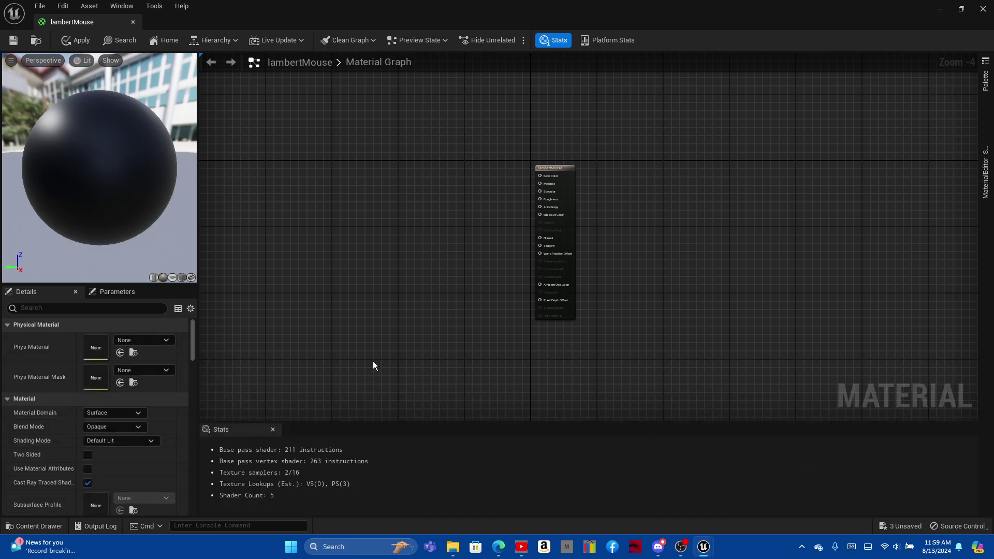
# Step: Drop the three new texture assets into the lambertMouse material graph
pyautogui.hotkey('ctrl', 'space')
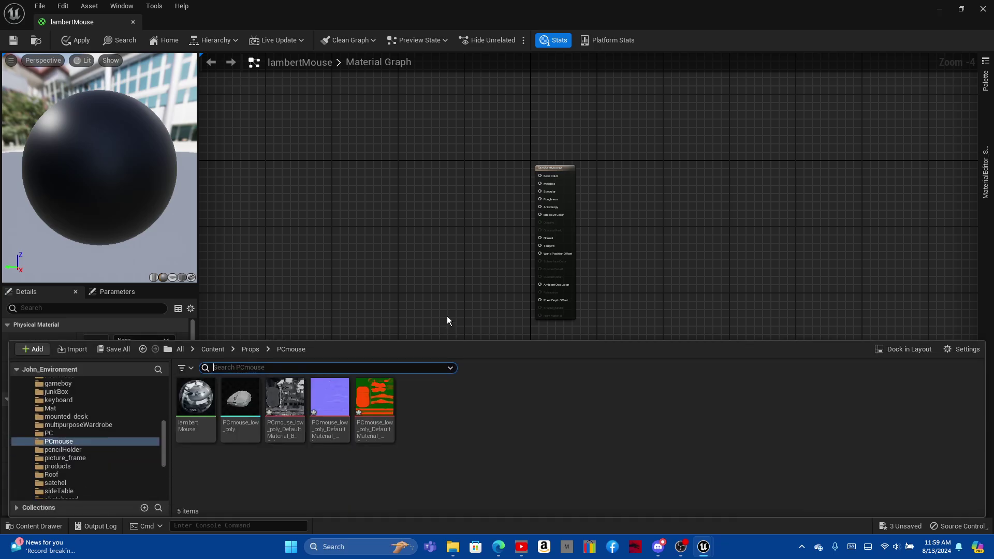
pyautogui.click(284, 399)
pyautogui.keyDown('shift'); pyautogui.click(374, 399); pyautogui.keyUp('shift')
pyautogui.moveTo(374, 399)
pyautogui.mouseDown()
pyautogui.moveTo(369, 237)
pyautogui.moveTo(387, 161)
pyautogui.moveTo(421, 97)
pyautogui.mouseUp()
pyautogui.click(449, 245)
pyautogui.scroll(3, 481, 222)
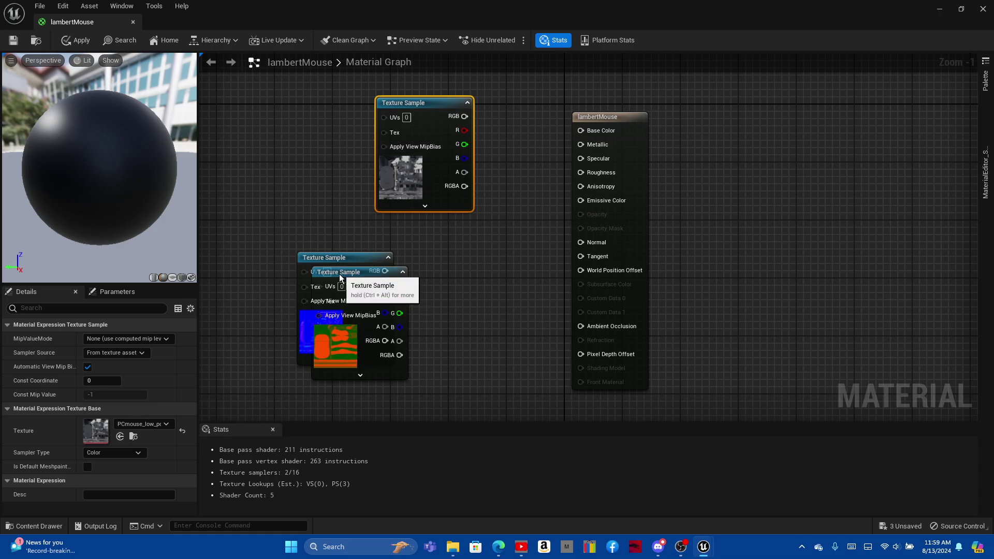
# Step: Arrange the texture nodes and wire BaseColor RGB to Base Color and Normal R to Normal
pyautogui.moveTo(340, 275); pyautogui.dragTo(412, 396)
pyautogui.moveTo(331, 258); pyautogui.dragTo(410, 248)
pyautogui.moveTo(465, 116); pyautogui.dragTo(580, 131)
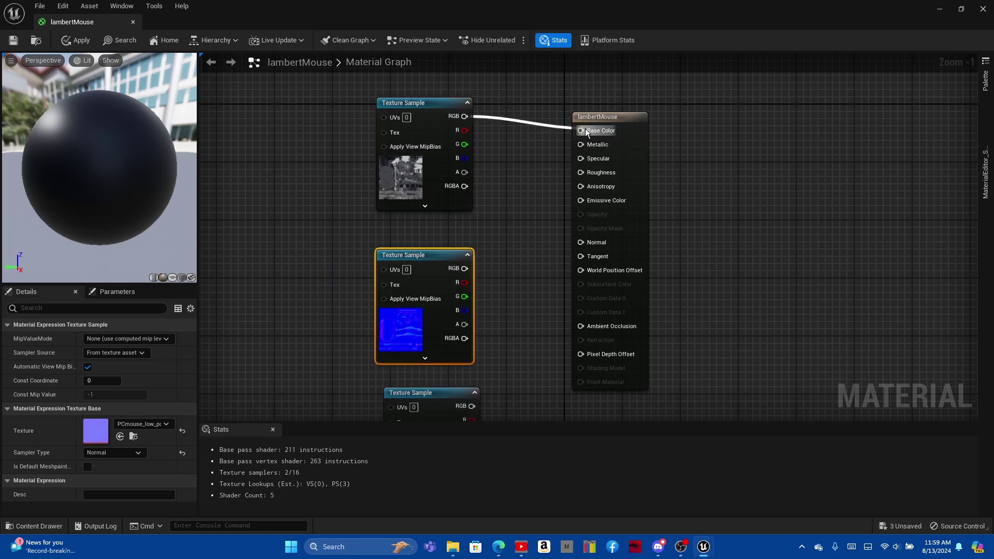
pyautogui.moveTo(464, 281); pyautogui.dragTo(586, 244)
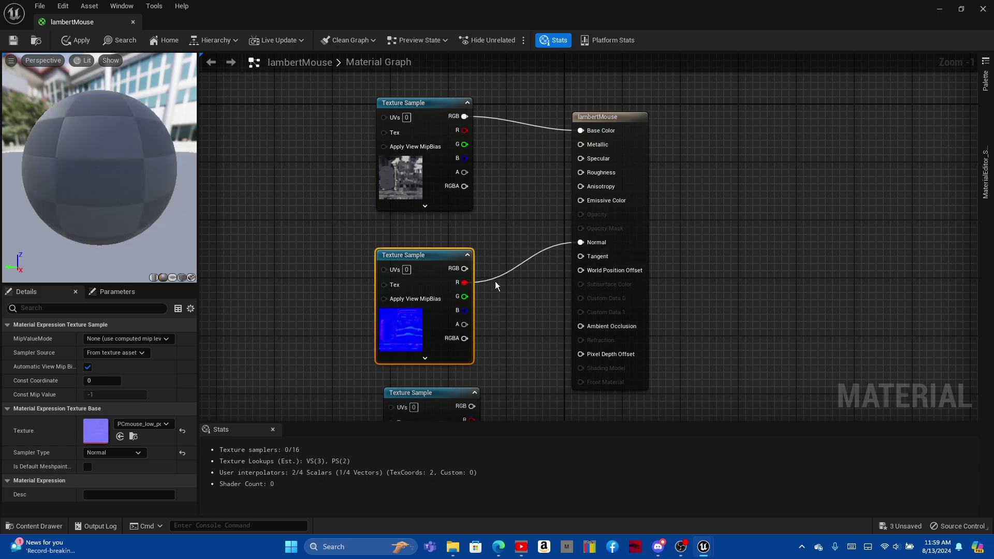
# Step: Delete the normal-map Texture Sample node from the graph
pyautogui.scroll(-4, 477, 353)
pyautogui.scroll(5, 483, 296)
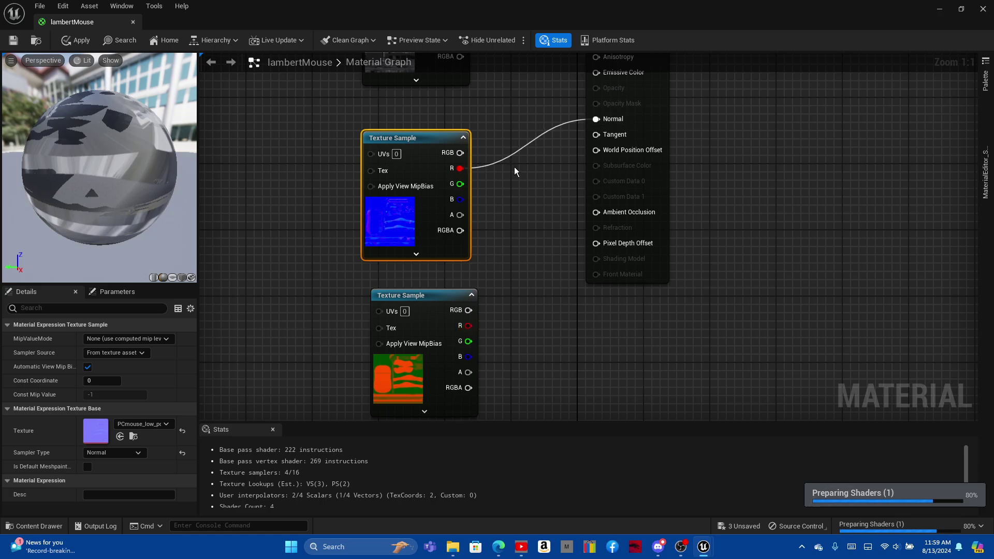
pyautogui.press('Delete')
pyautogui.scroll(-3, 511, 296)
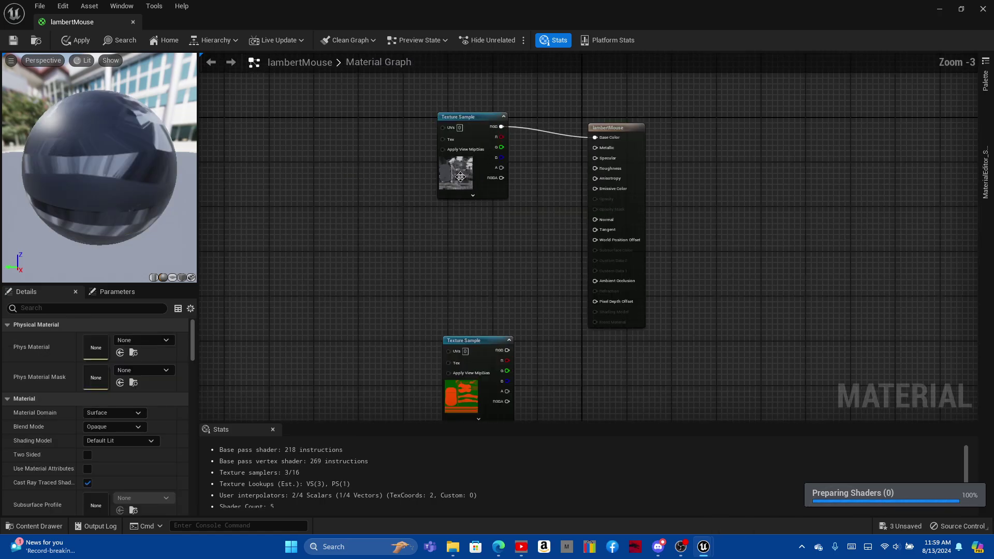
pyautogui.scroll(2, 461, 176)
# Step: Undo the normal-map node deletion with Edit > Undo Material Editor: Delete
pyautogui.click(40, 6)
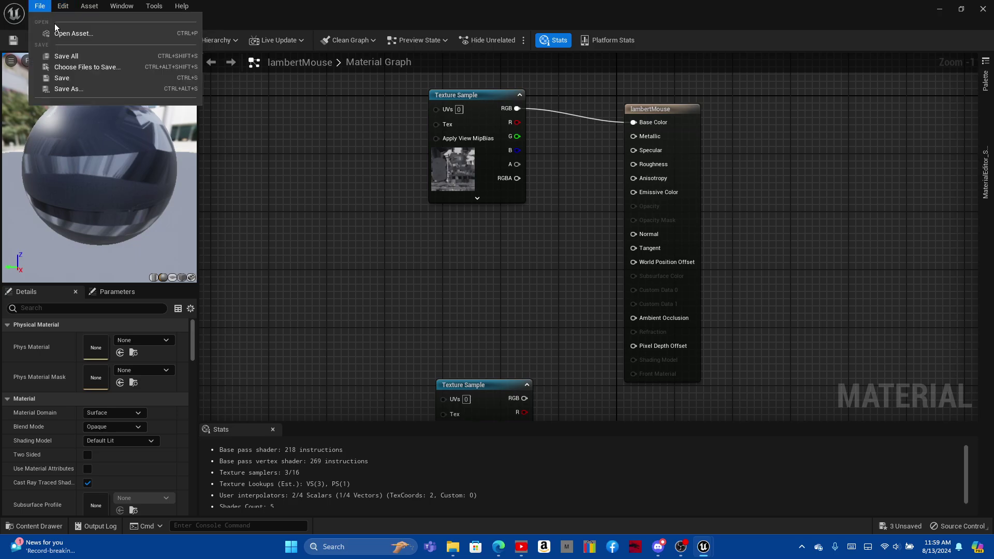
pyautogui.click(62, 7)
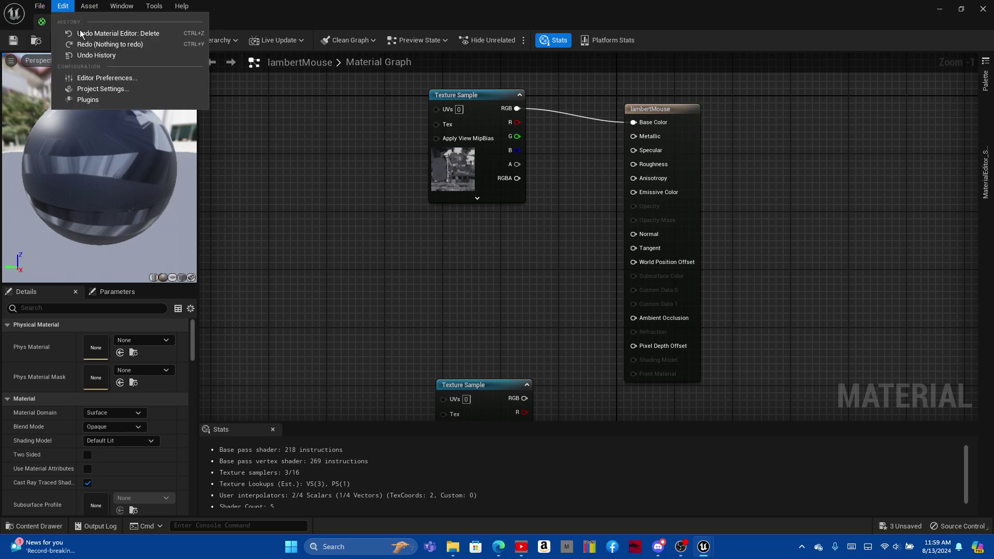
pyautogui.click(100, 45)
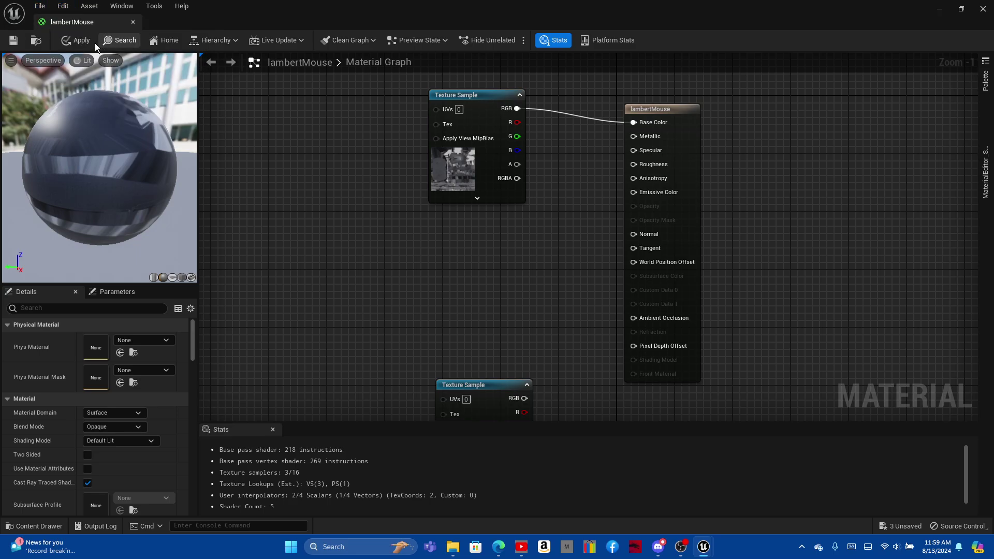
pyautogui.click(65, 6)
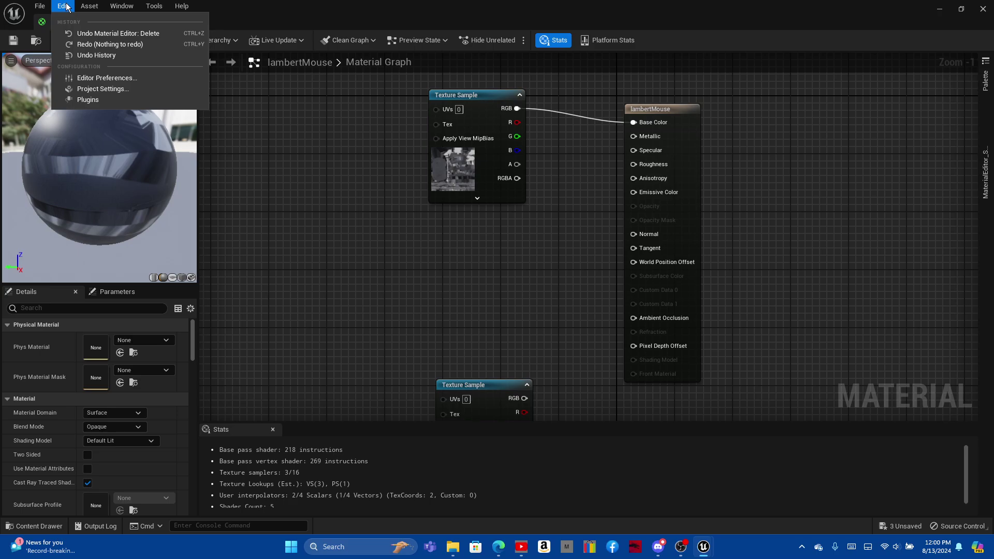
pyautogui.click(95, 32)
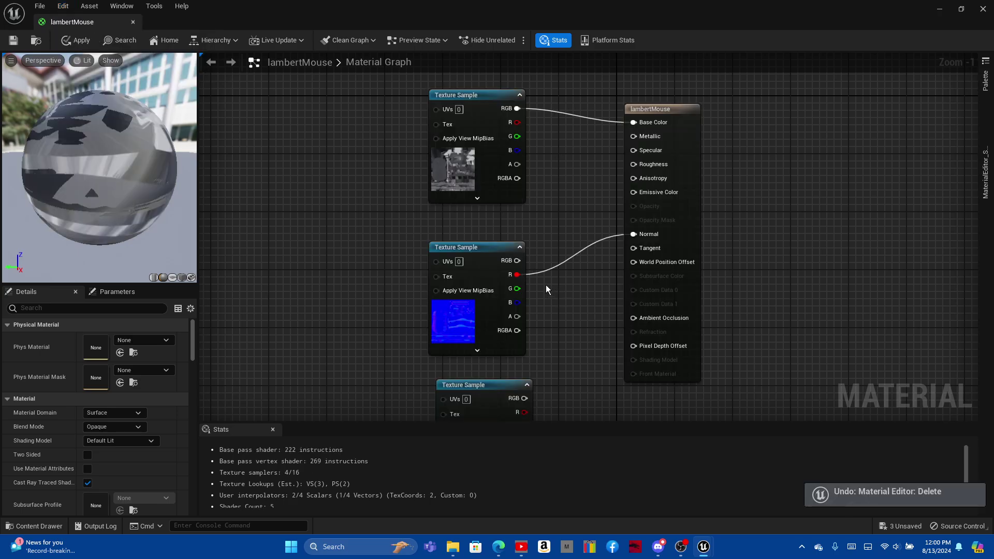
# Step: Feed Normal from the normal map's RGB, and ORM R/G/B into Ambient Occlusion, Roughness, Metallic
pyautogui.keyDown('alt'); pyautogui.click(610, 238); pyautogui.keyUp('alt')
pyautogui.moveTo(517, 260); pyautogui.dragTo(641, 237)
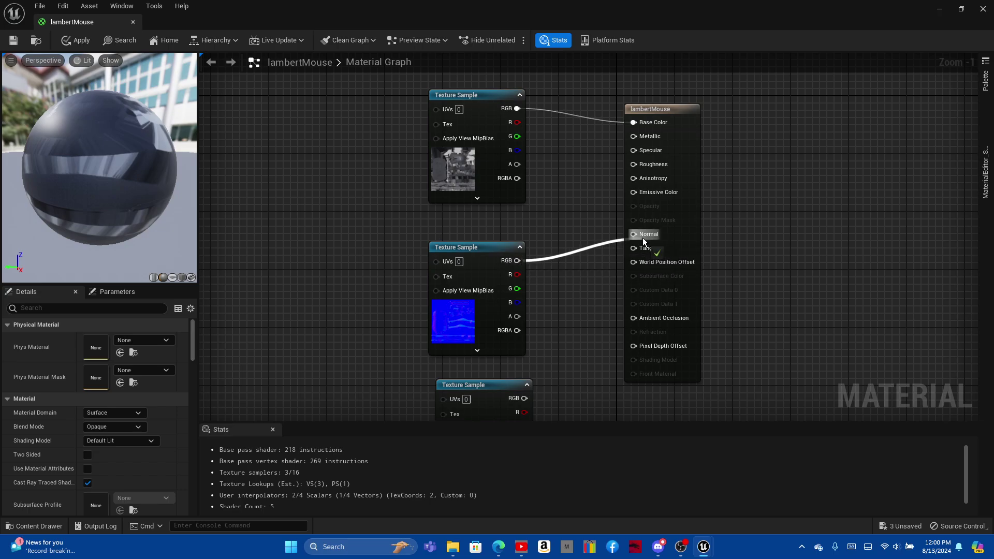
pyautogui.moveTo(527, 397); pyautogui.dragTo(634, 303)
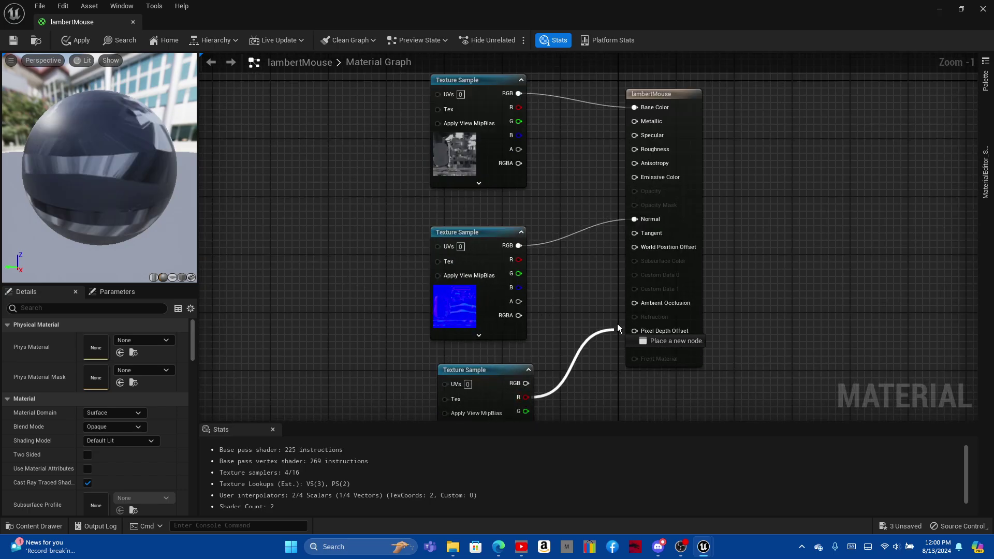
pyautogui.scroll(-1, 616, 256)
pyautogui.scroll(1, 573, 293)
pyautogui.moveTo(527, 385); pyautogui.dragTo(641, 123)
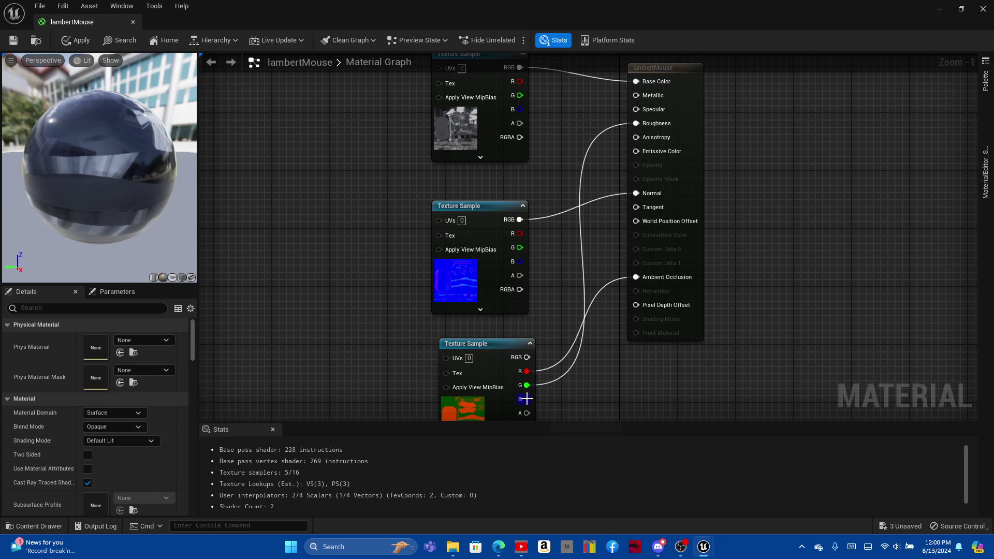
pyautogui.moveTo(526, 398); pyautogui.dragTo(641, 98)
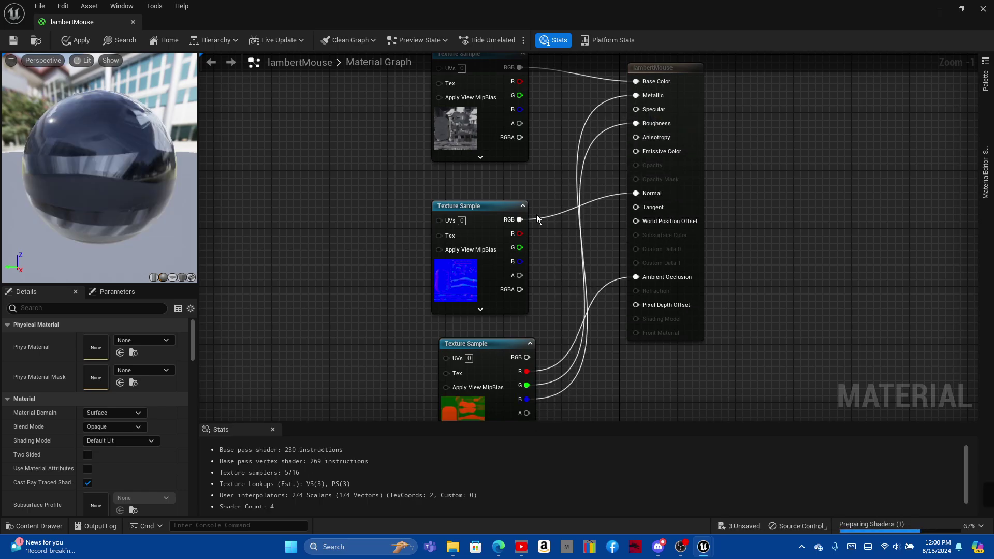
pyautogui.scroll(-3, 537, 215)
pyautogui.scroll(4, 585, 201)
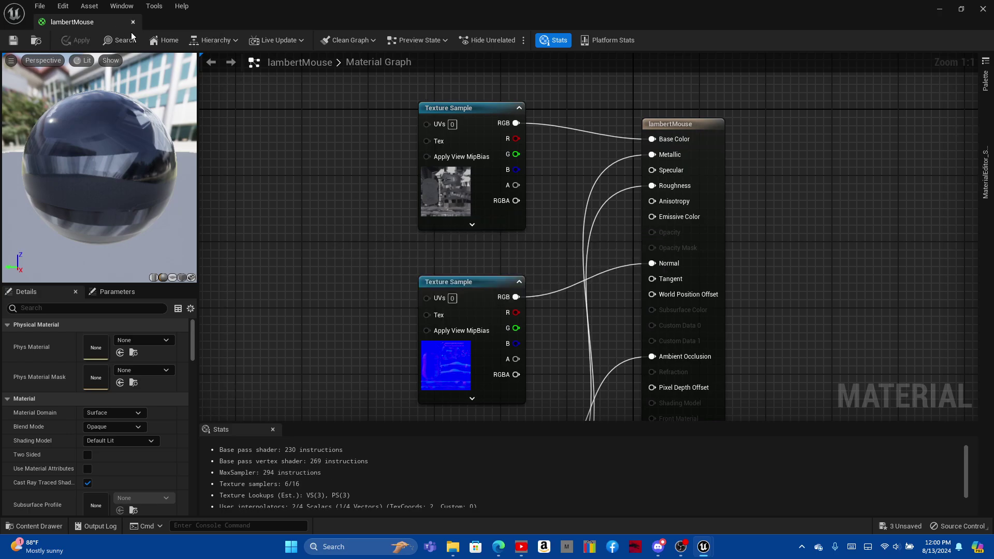
# Step: Select the ORM Texture Sample node and check its occlusion-roughness-metallic texture asset
pyautogui.scroll(-2, 510, 315)
pyautogui.scroll(-4, 510, 379)
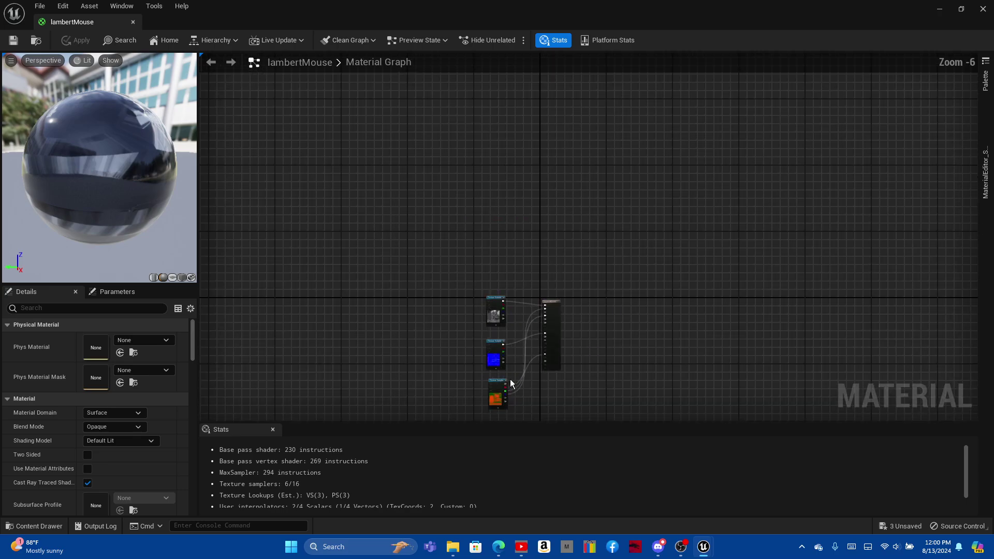
pyautogui.scroll(4, 493, 369)
pyautogui.scroll(-5, 493, 370)
pyautogui.scroll(4, 529, 273)
pyautogui.scroll(3, 497, 264)
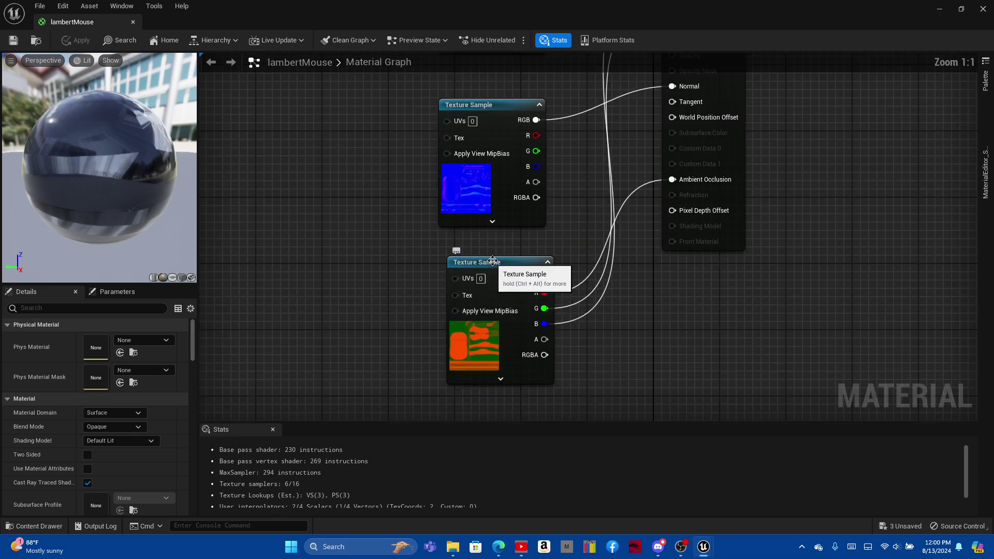
pyautogui.click(492, 263)
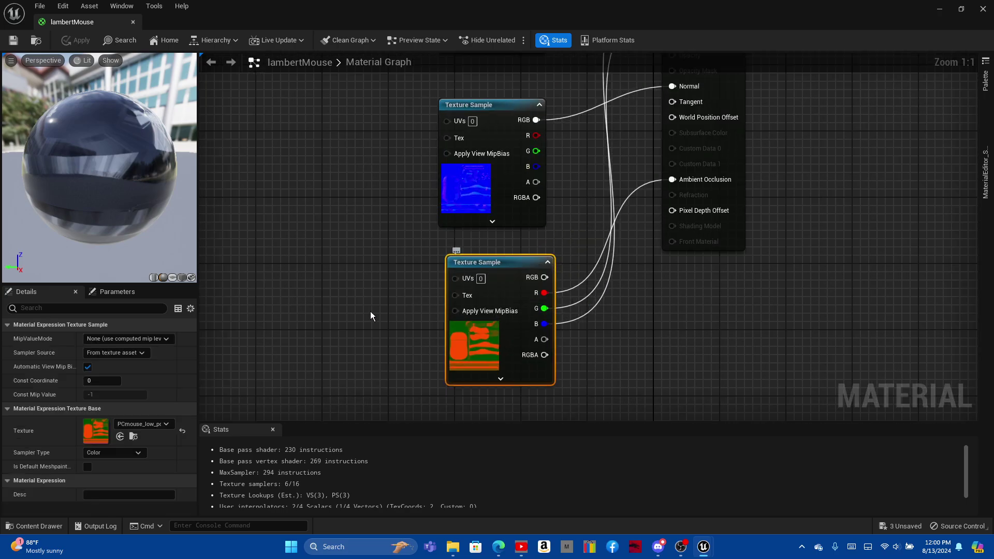
pyautogui.doubleClick(94, 430)
pyautogui.hotkey('ctrl', 'Tab')
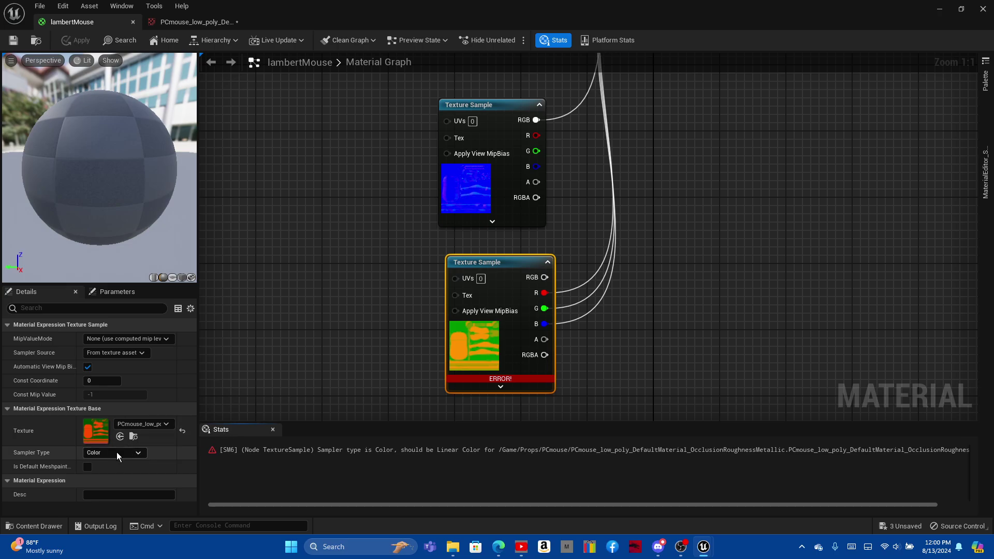
# Step: Set the ORM sampler type to Linear Color, apply lambertMouse, and close its editor
pyautogui.click(117, 452)
pyautogui.click(114, 412)
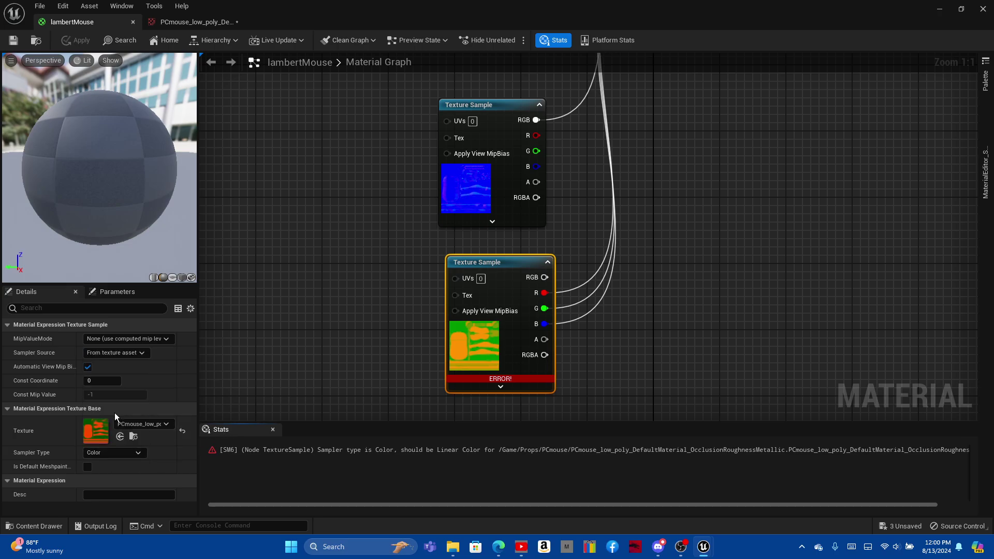
pyautogui.click(9, 41)
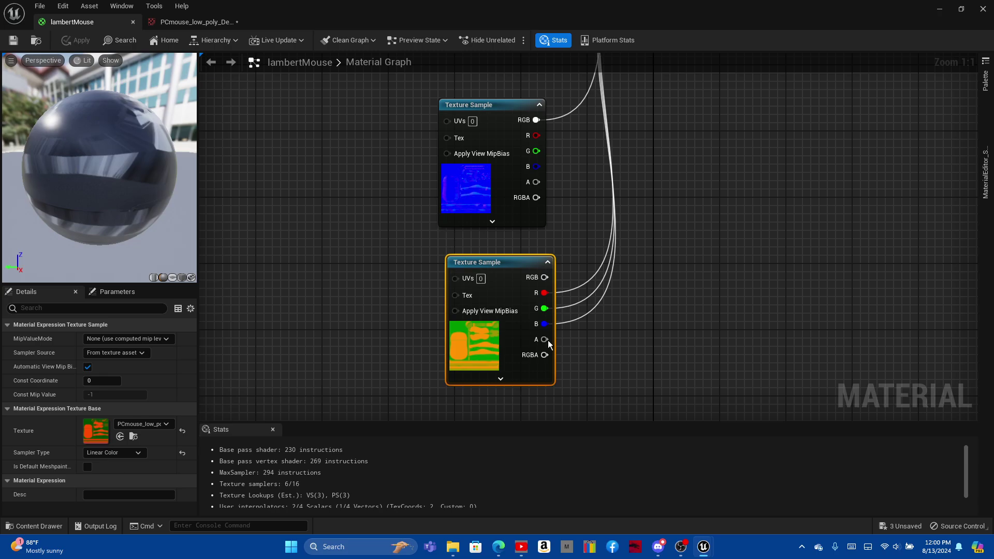
pyautogui.scroll(-3, 562, 311)
pyautogui.scroll(2, 575, 217)
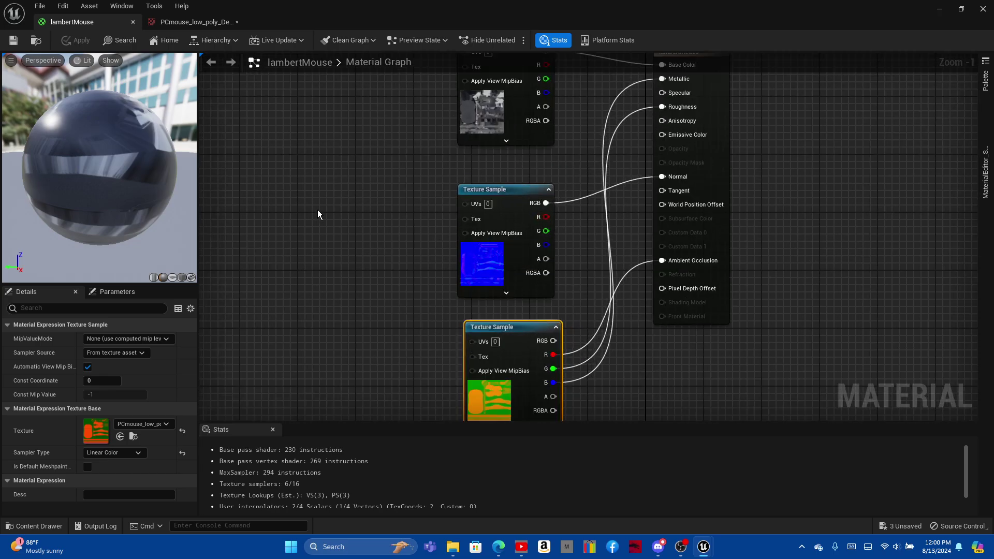
pyautogui.click(132, 22)
# Step: Close the remaining texture editor and frame the mouse on the desk
pyautogui.click(129, 22)
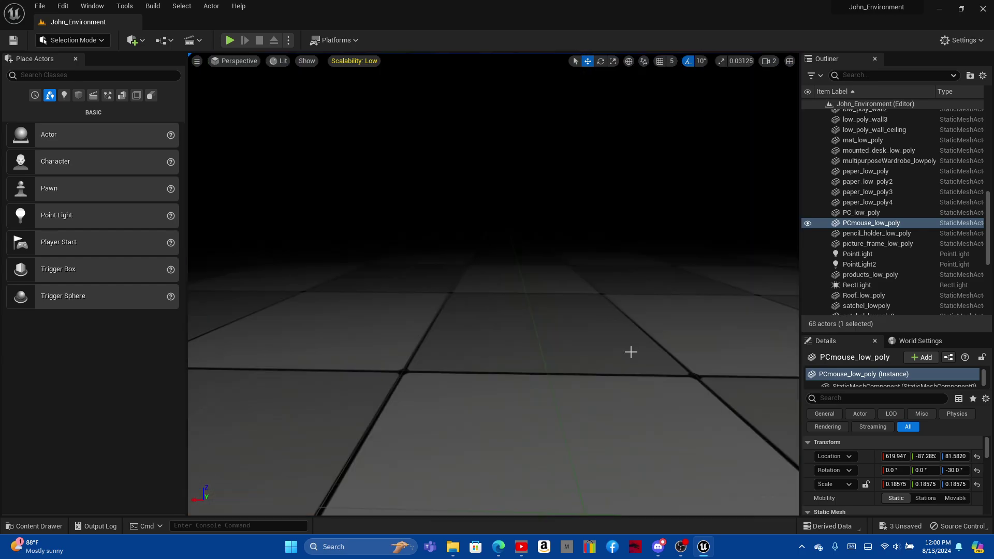
pyautogui.scroll(5, 594, 366)
pyautogui.scroll(3, 622, 360)
pyautogui.scroll(-8, 623, 358)
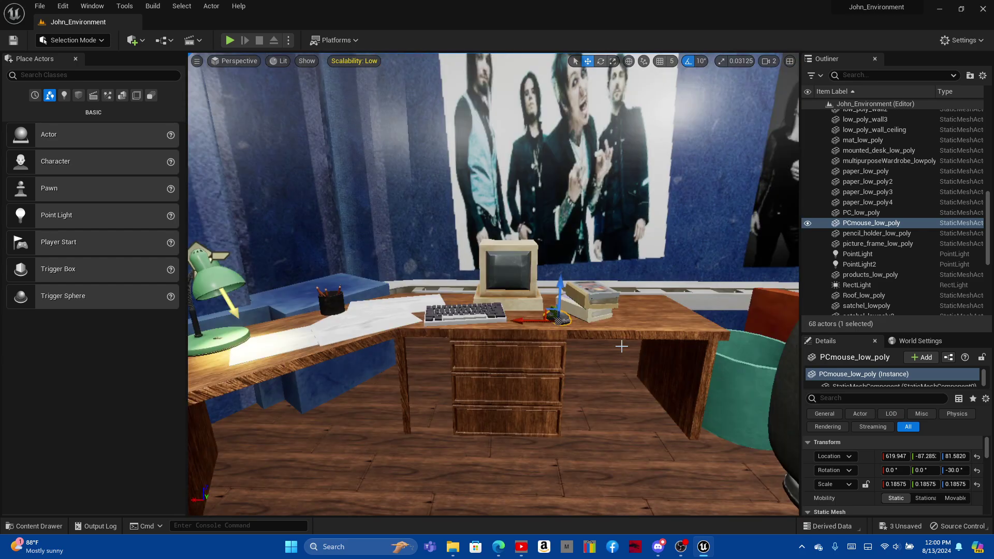
pyautogui.press('f')
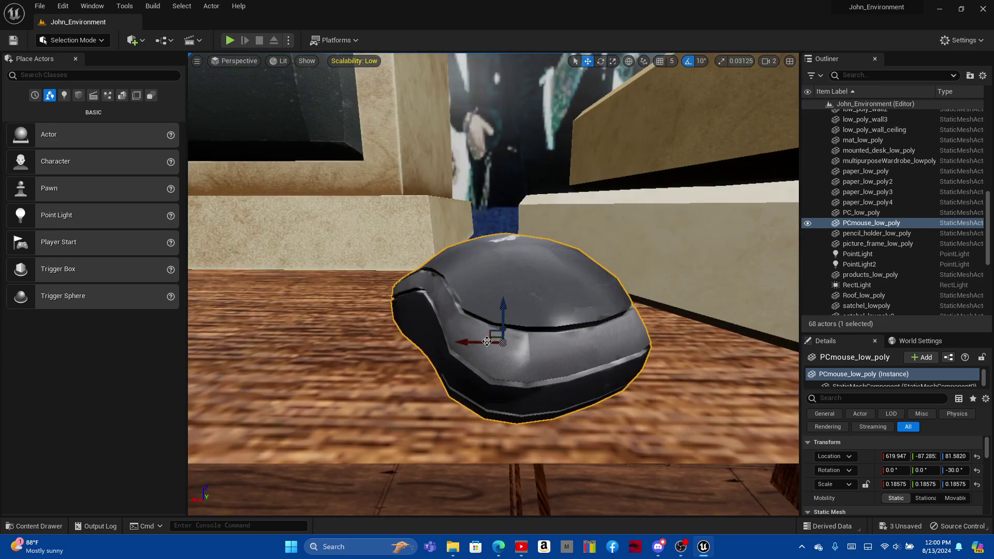
# Step: Apply the lambertMouse material to the desk mouse and frame it again
pyautogui.hotkey('ctrl', 'space')
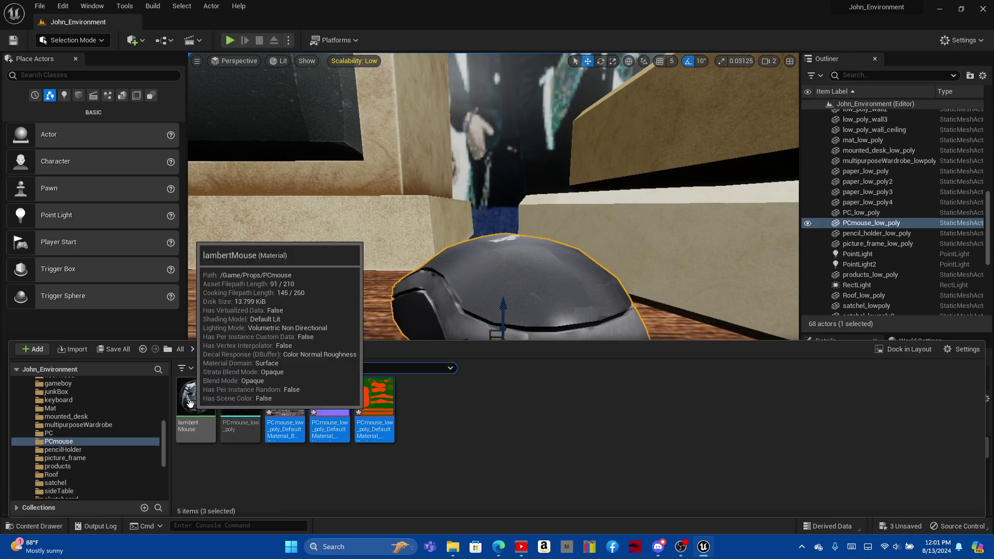
pyautogui.moveTo(196, 399); pyautogui.dragTo(470, 275)
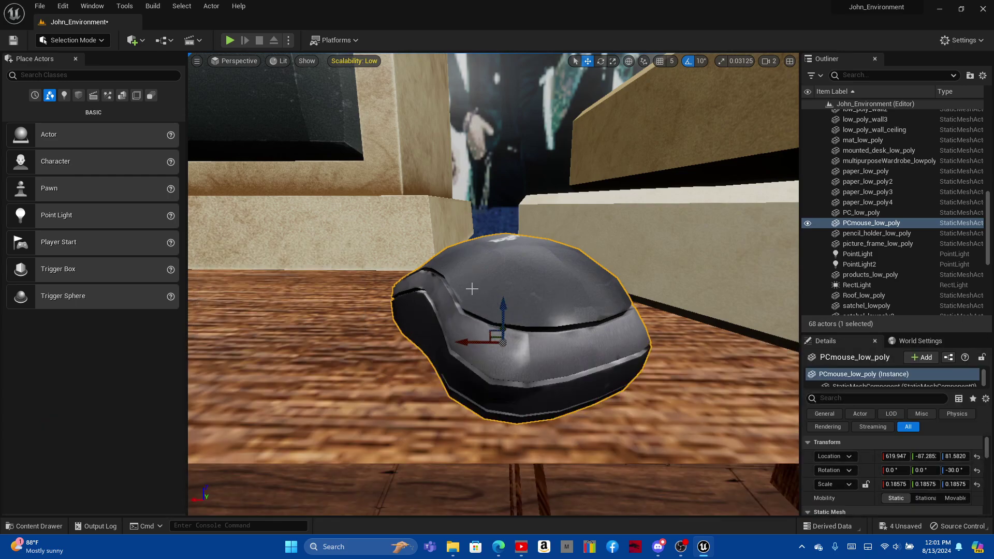
pyautogui.hotkey('ctrl', 'space')
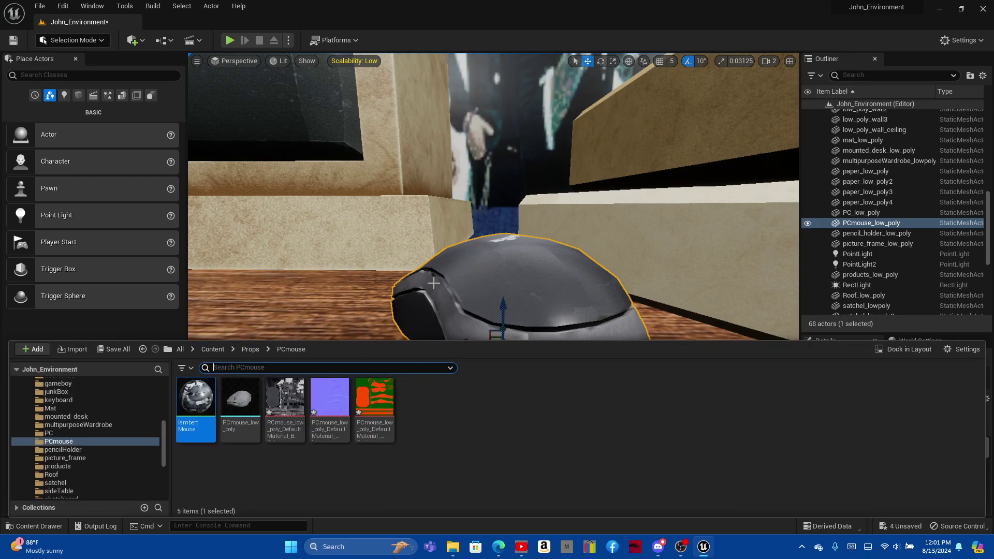
pyautogui.scroll(-5, 447, 266)
pyautogui.press('f')
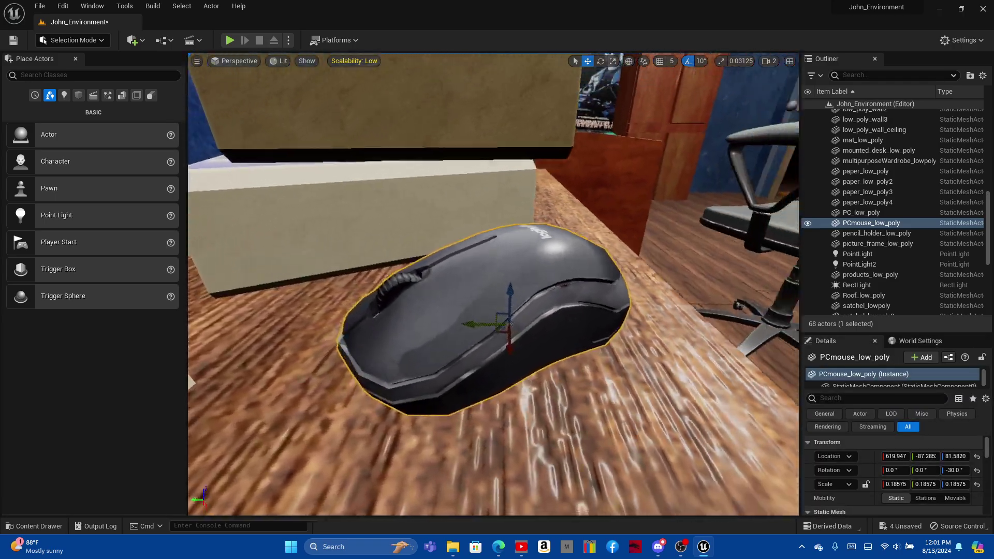
# Step: Orbit around the textured mouse to inspect the dark grey finish and logitech logo
pyautogui.keyDown('alt'); pyautogui.moveTo(487, 322); pyautogui.dragTo(570, 269); pyautogui.keyUp('alt')
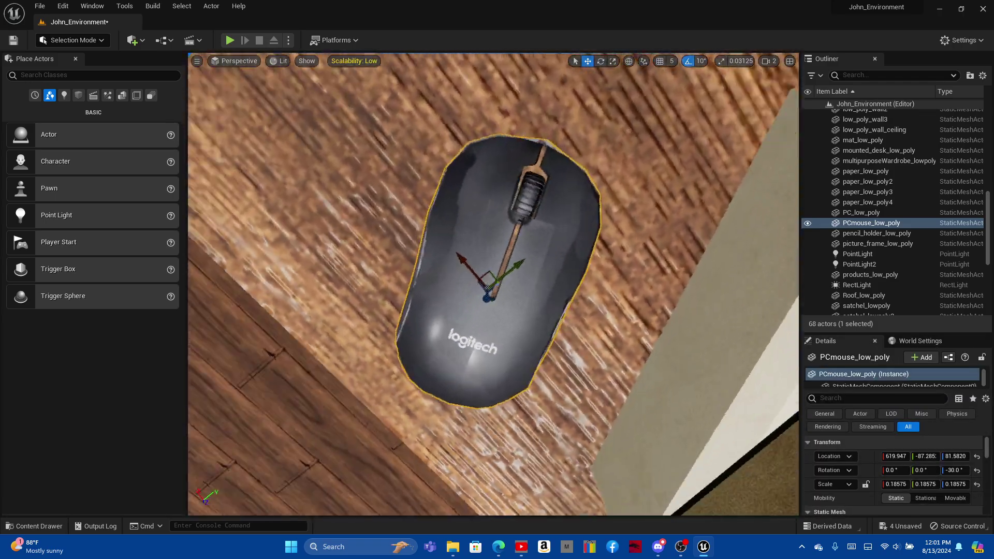
pyautogui.keyDown('alt'); pyautogui.moveTo(497, 280); pyautogui.dragTo(549, 238); pyautogui.keyUp('alt')
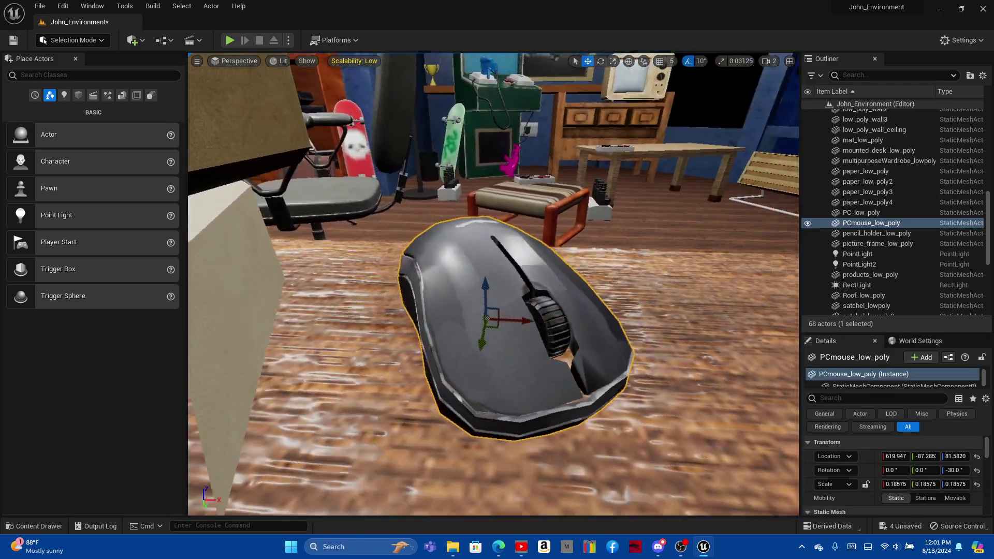
pyautogui.keyDown('alt'); pyautogui.moveTo(487, 321); pyautogui.dragTo(549, 290); pyautogui.keyUp('alt')
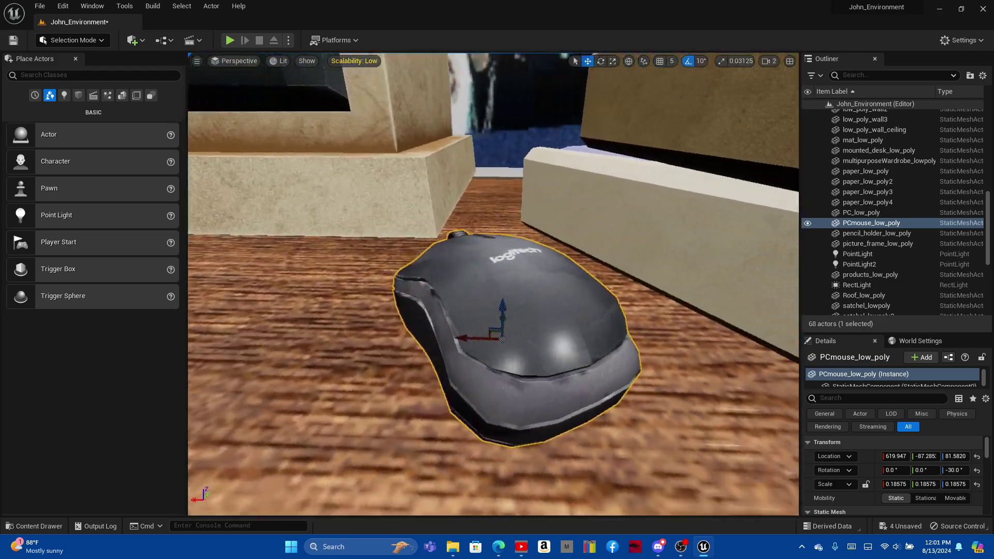
pyautogui.keyDown('alt'); pyautogui.moveTo(497, 321); pyautogui.dragTo(334, 329); pyautogui.keyUp('alt')
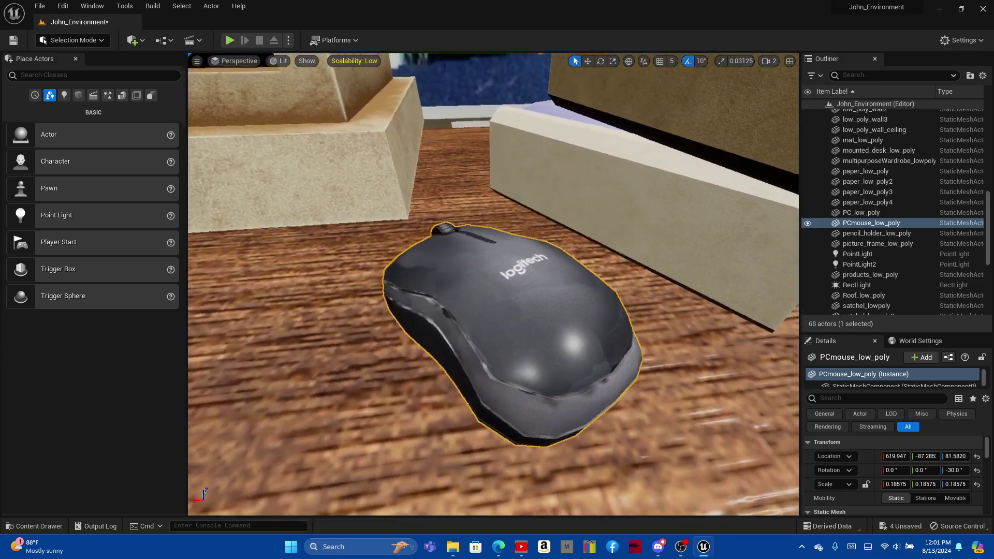
pyautogui.keyDown('alt'); pyautogui.moveTo(493, 285); pyautogui.dragTo(520, 268); pyautogui.keyUp('alt')
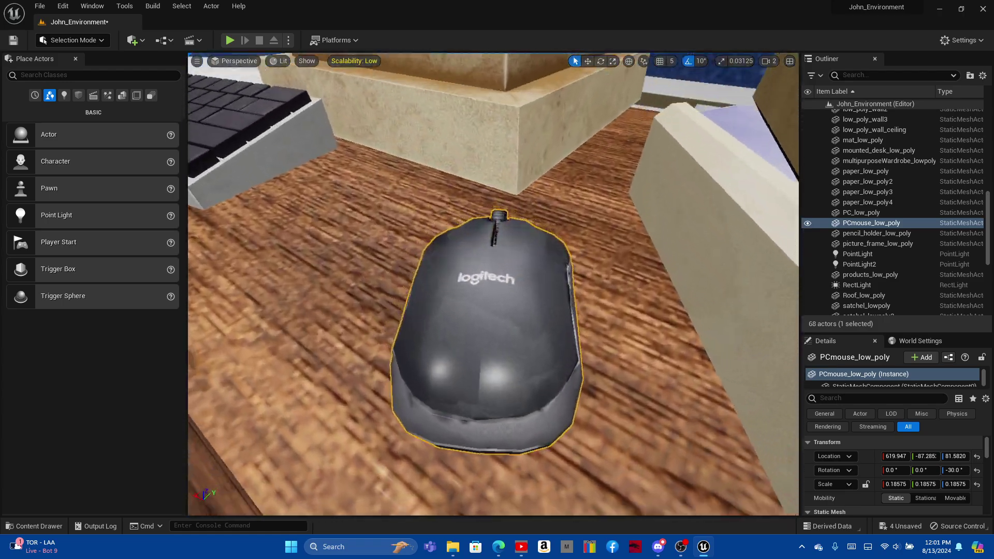
pyautogui.keyDown('alt'); pyautogui.moveTo(424, 280); pyautogui.dragTo(362, 290); pyautogui.keyUp('alt')
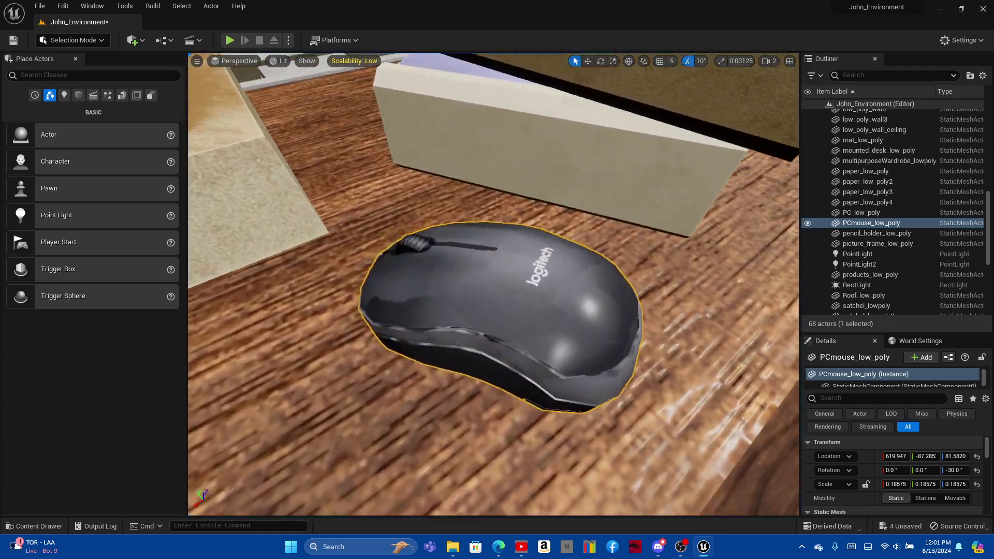
pyautogui.press('f')
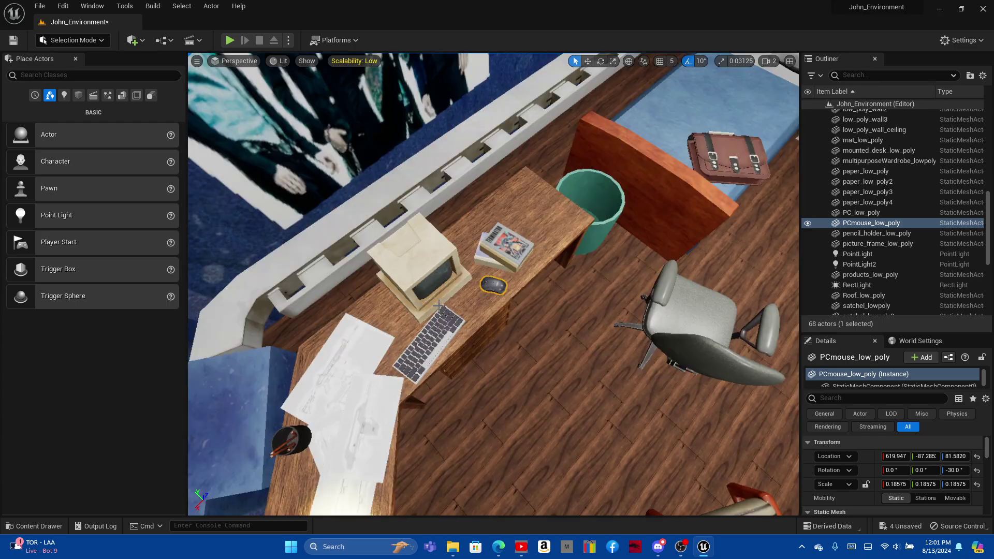
pyautogui.scroll(-5, 373, 316)
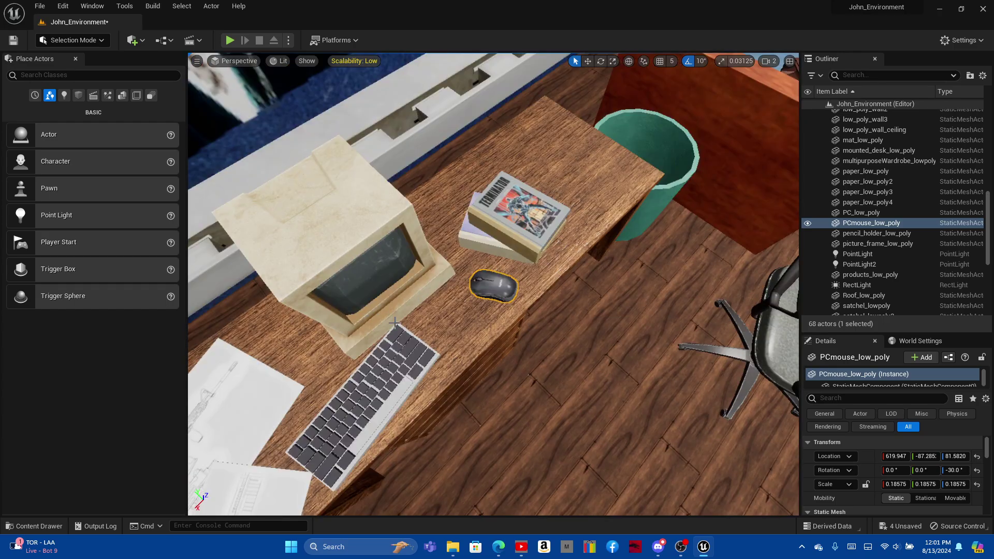
pyautogui.press('f')
pyautogui.moveTo(417, 325)
pyautogui.keyDown('alt'); pyautogui.mouseDown()
pyautogui.moveTo(362, 331)
pyautogui.moveTo(411, 419)
pyautogui.mouseUp(); pyautogui.keyUp('alt')
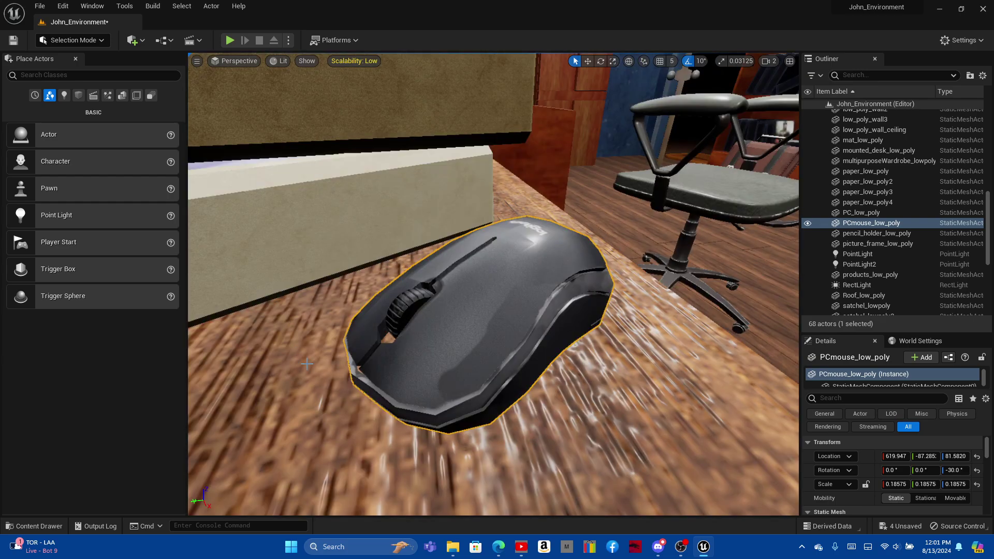
pyautogui.moveTo(308, 363)
pyautogui.keyDown('alt'); pyautogui.mouseDown()
pyautogui.moveTo(352, 394)
pyautogui.moveTo(393, 363)
pyautogui.moveTo(436, 357)
pyautogui.moveTo(445, 331)
pyautogui.mouseUp(); pyautogui.keyUp('alt')
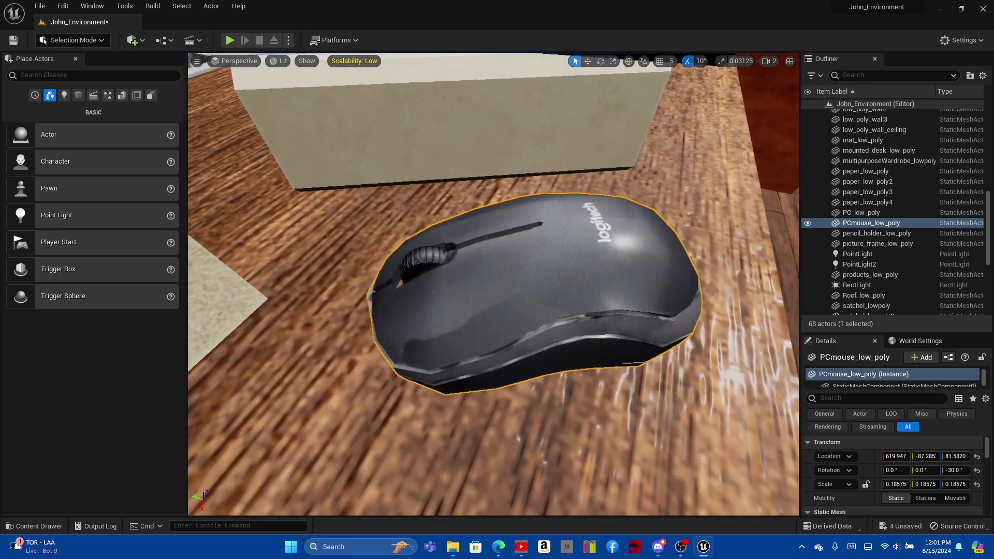